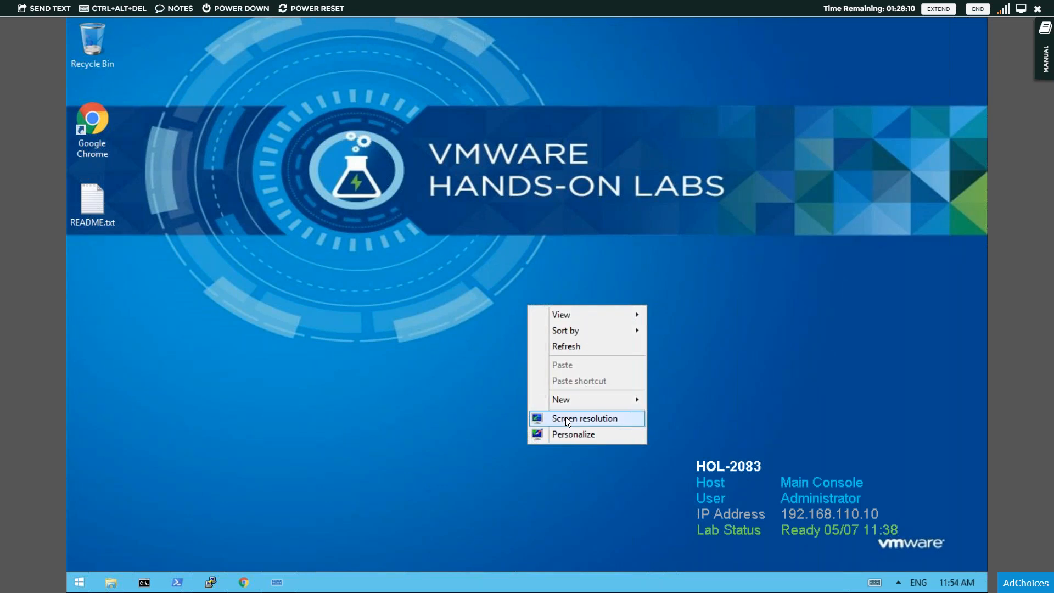
# - Set the display resolution to 1280 × 768 and keep the change
pyautogui.click(566, 418)
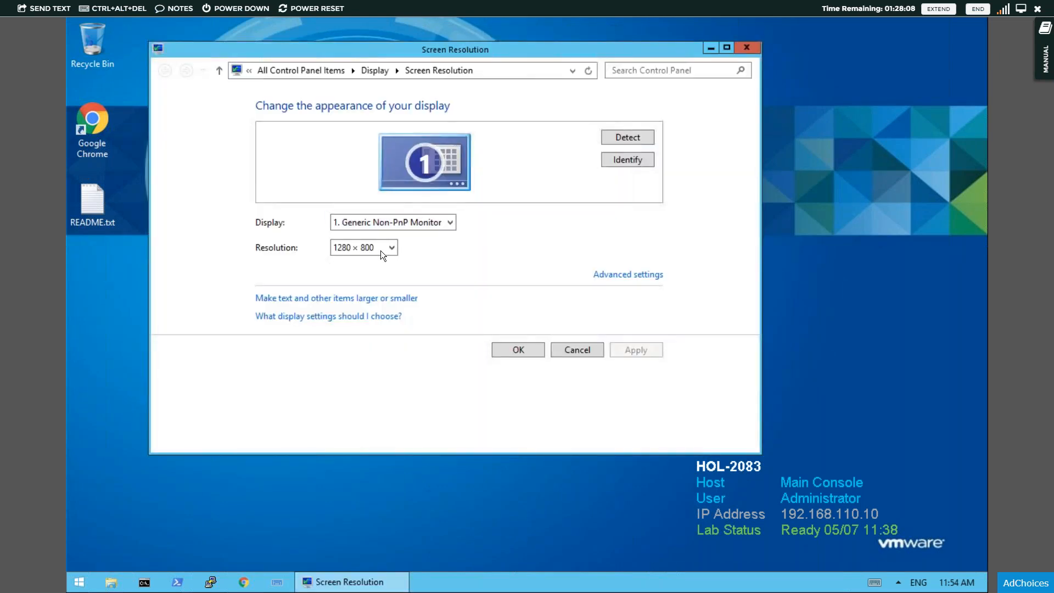
pyautogui.click(372, 252)
pyautogui.click(391, 315)
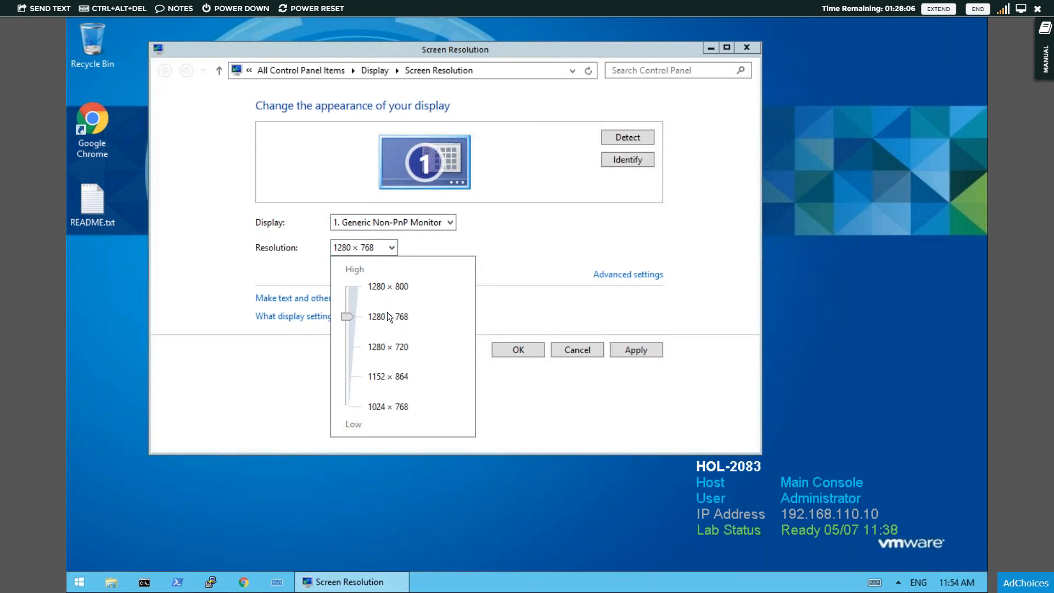
pyautogui.click(618, 352)
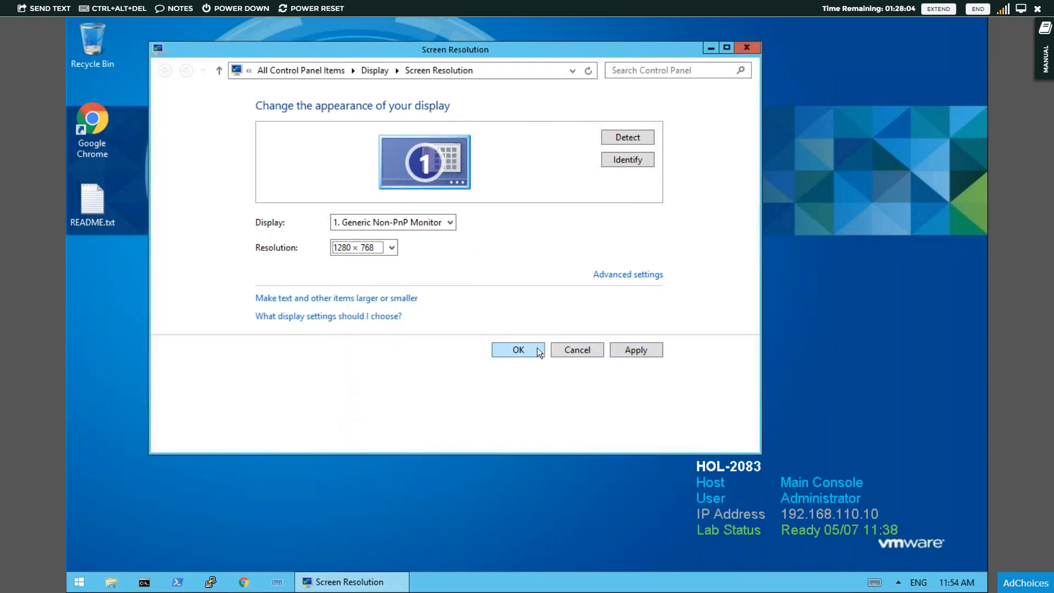
pyautogui.click(625, 348)
pyautogui.click(482, 258)
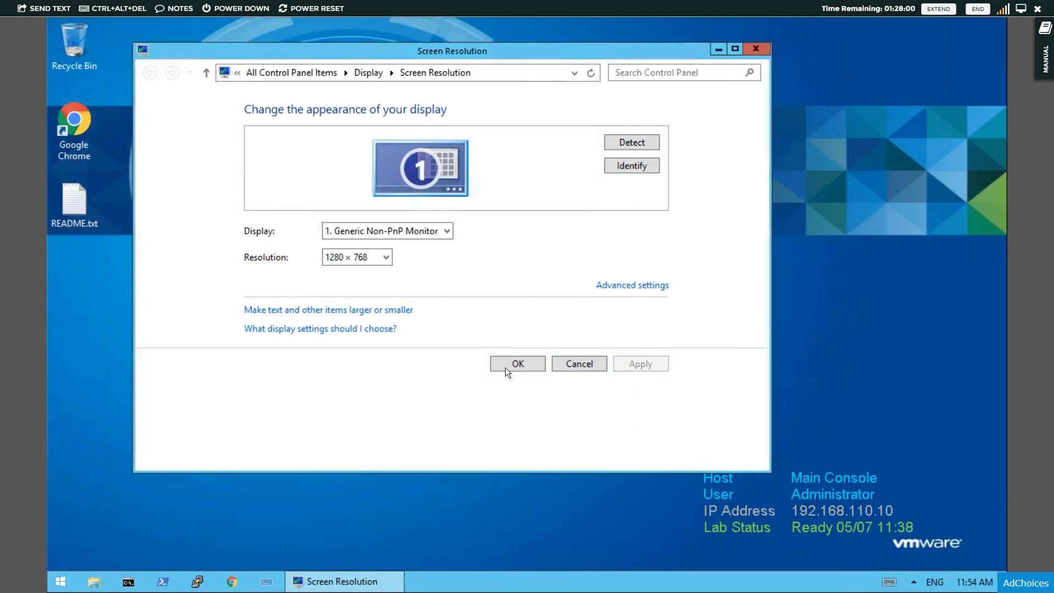
pyautogui.click(507, 366)
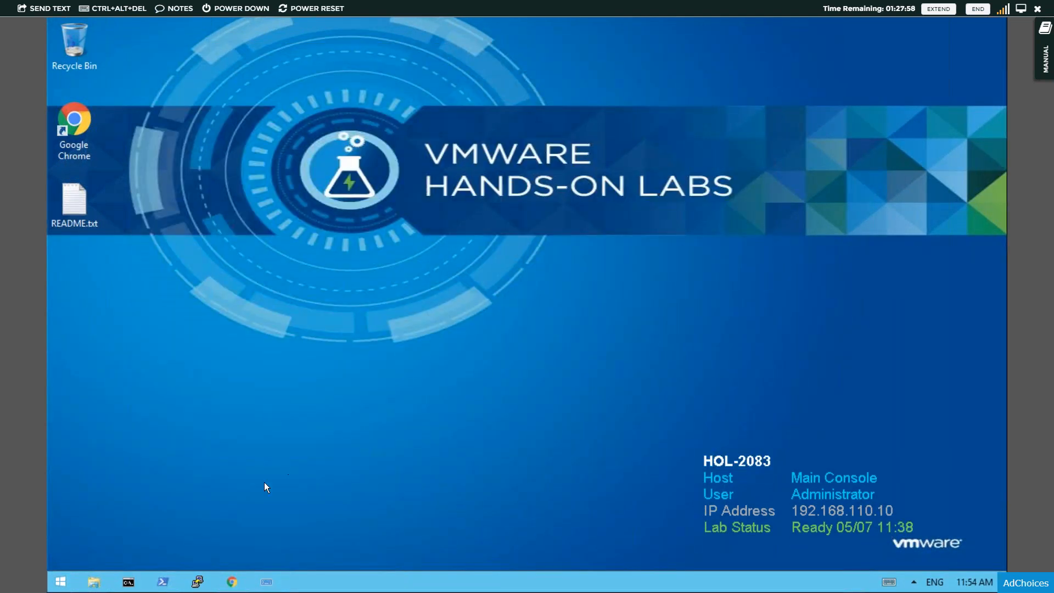
# - Open Google Chrome and log in to the vSphere Client with Windows session authentication
pyautogui.click(243, 586)
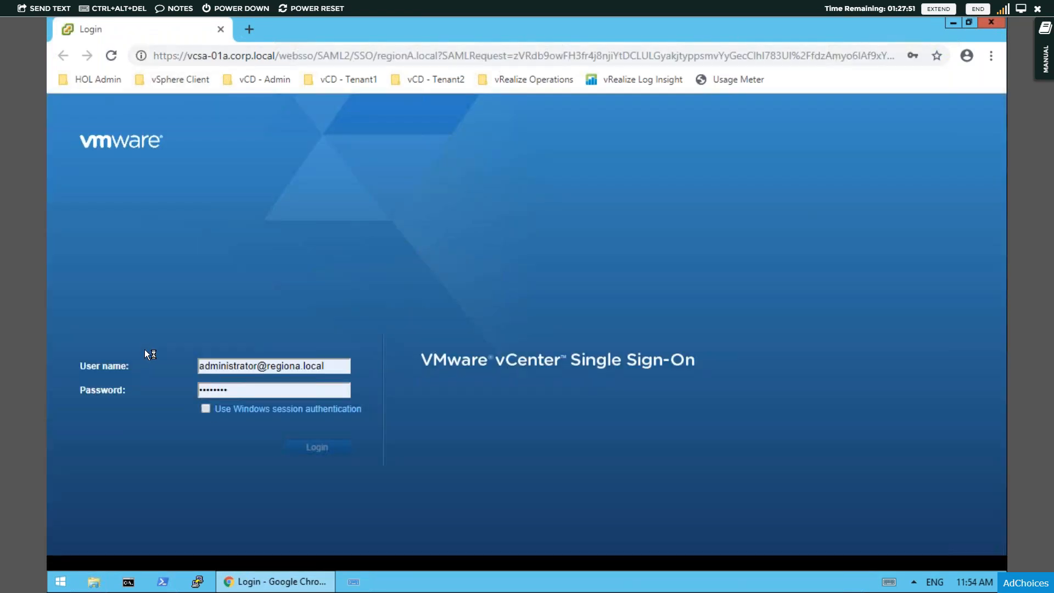
pyautogui.click(206, 410)
pyautogui.click(294, 451)
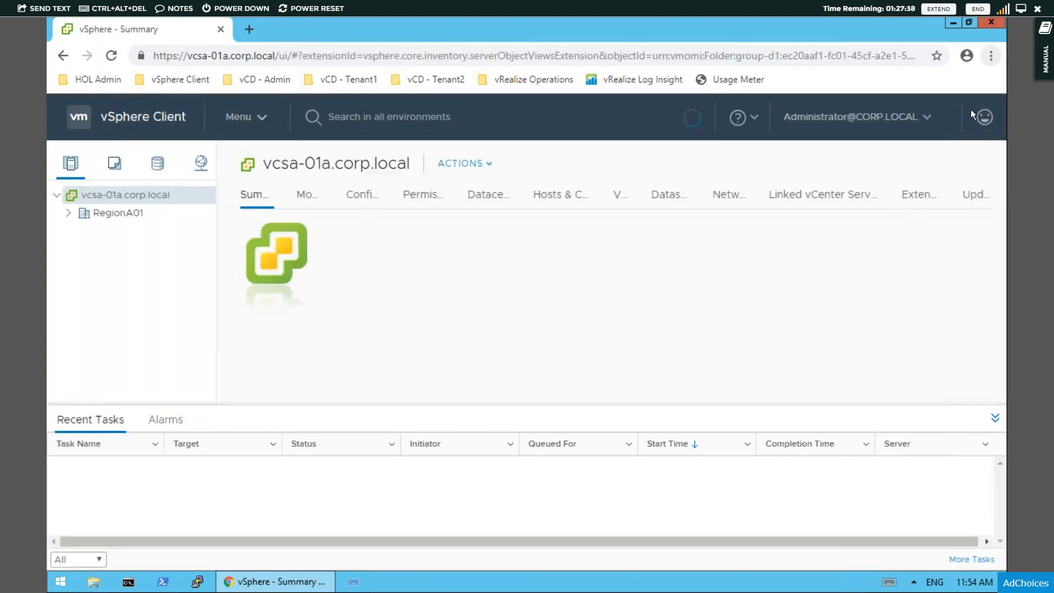
# - Set the browser zoom of the vSphere Client page to 80%
pyautogui.click(990, 56)
pyautogui.click(894, 199)
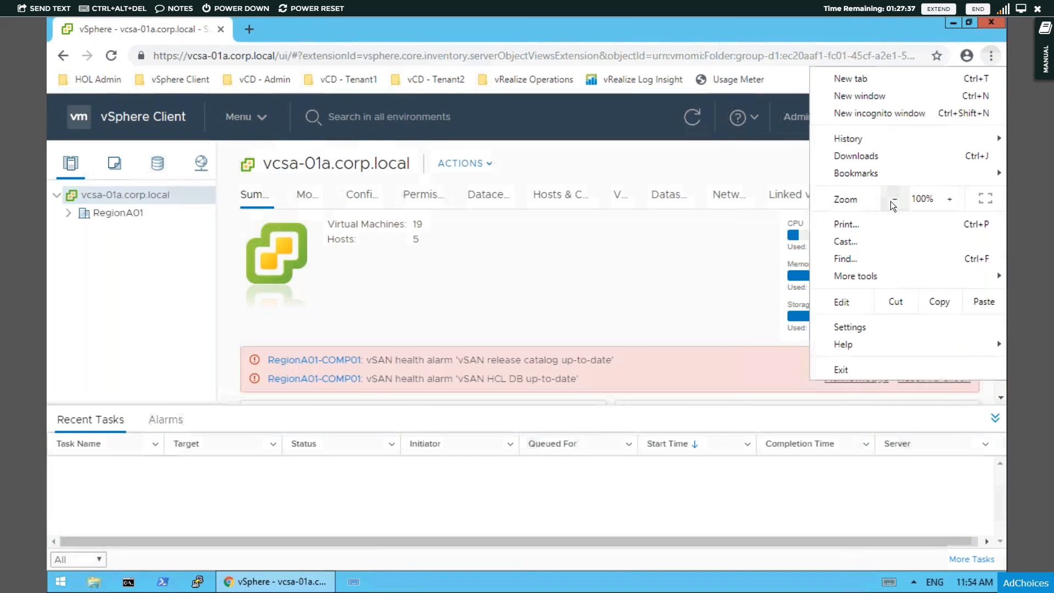
pyautogui.click(895, 200)
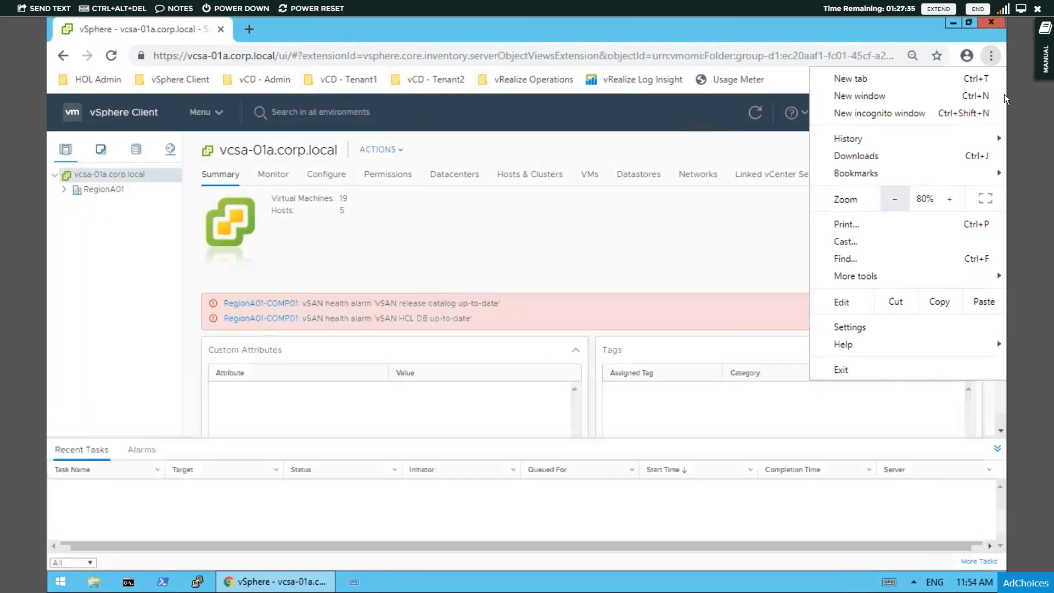
pyautogui.click(991, 58)
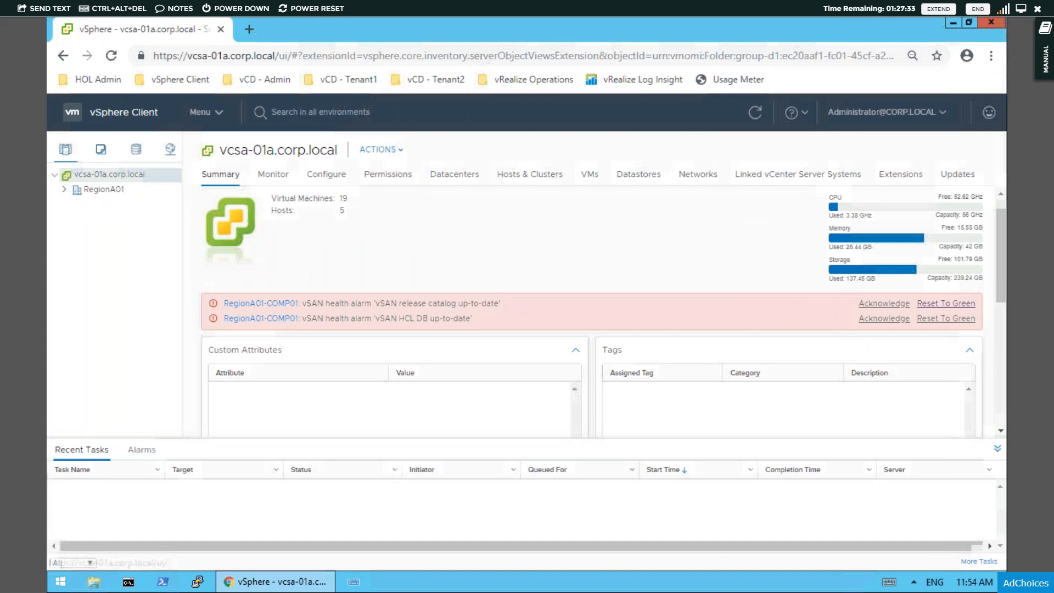
# - Reset both RegionA01-COMP01 vSAN health alarms to green
pyautogui.click(935, 305)
pyautogui.click(935, 303)
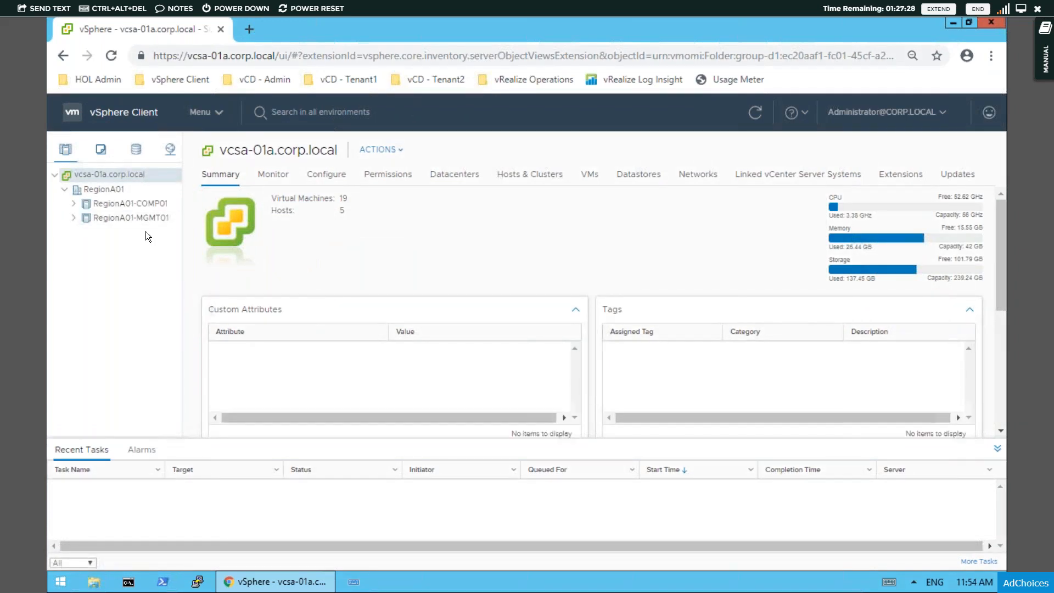
# - Examine the hosts, virtual machines and resource pools of the RegionA01-COMP01 and RegionA01-MGMT01 clusters, including the Gold pool
pyautogui.click(995, 448)
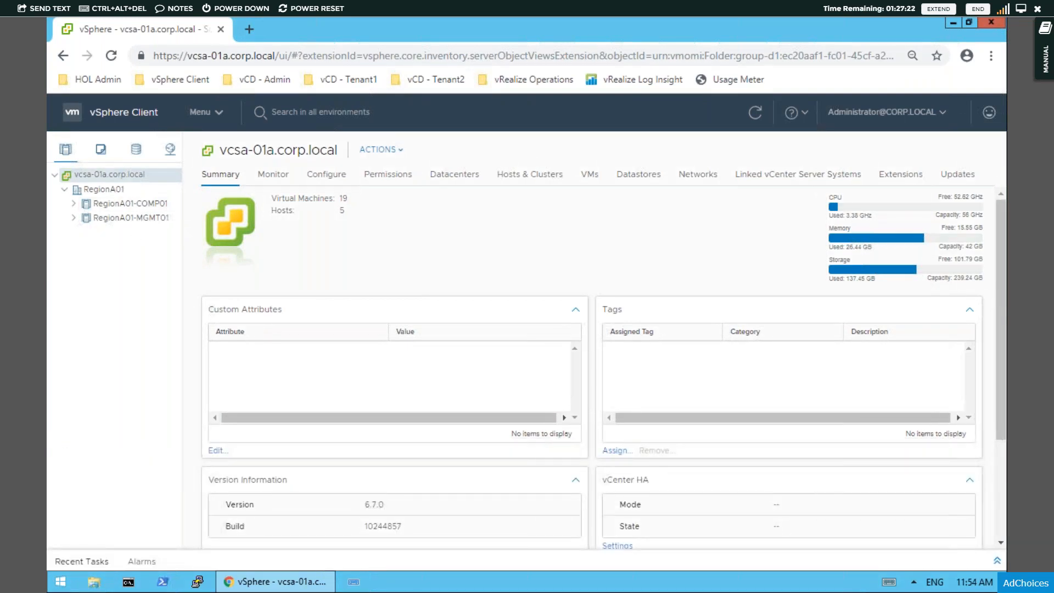
pyautogui.moveTo(182, 219); pyautogui.dragTo(205, 219)
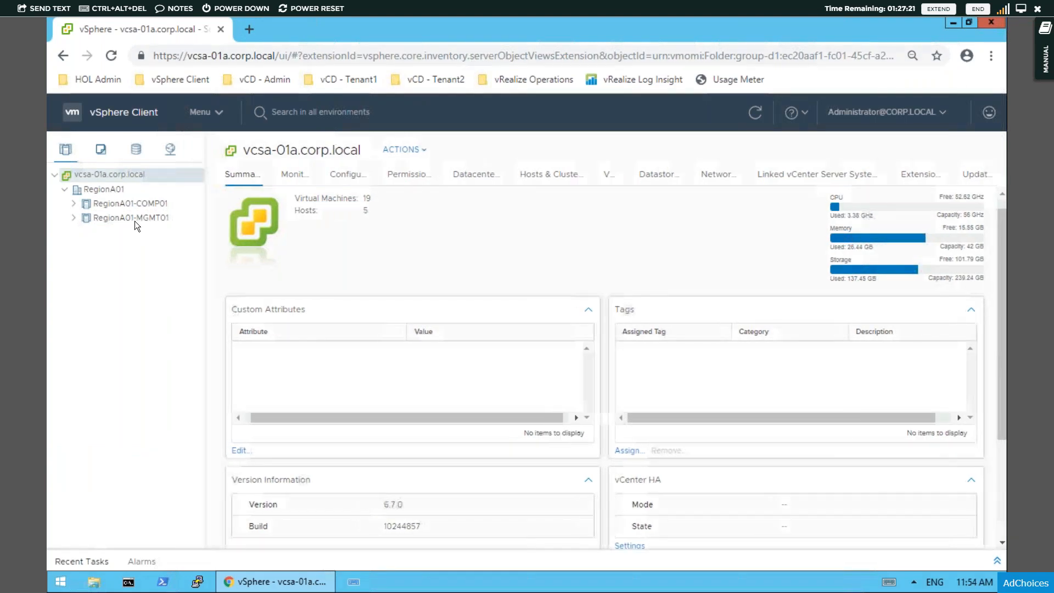
pyautogui.click(73, 204)
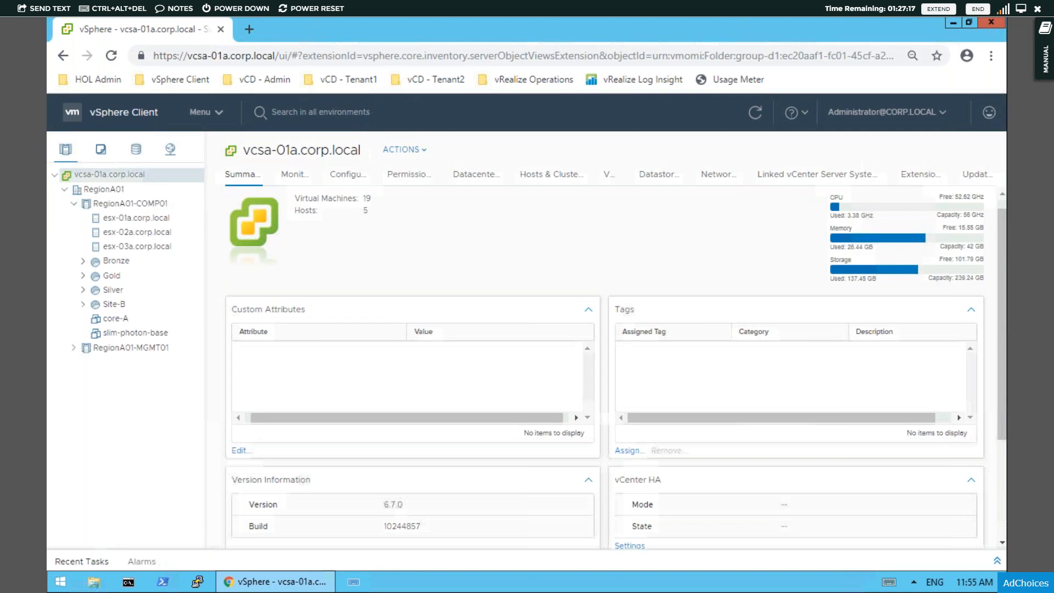
pyautogui.click(74, 204)
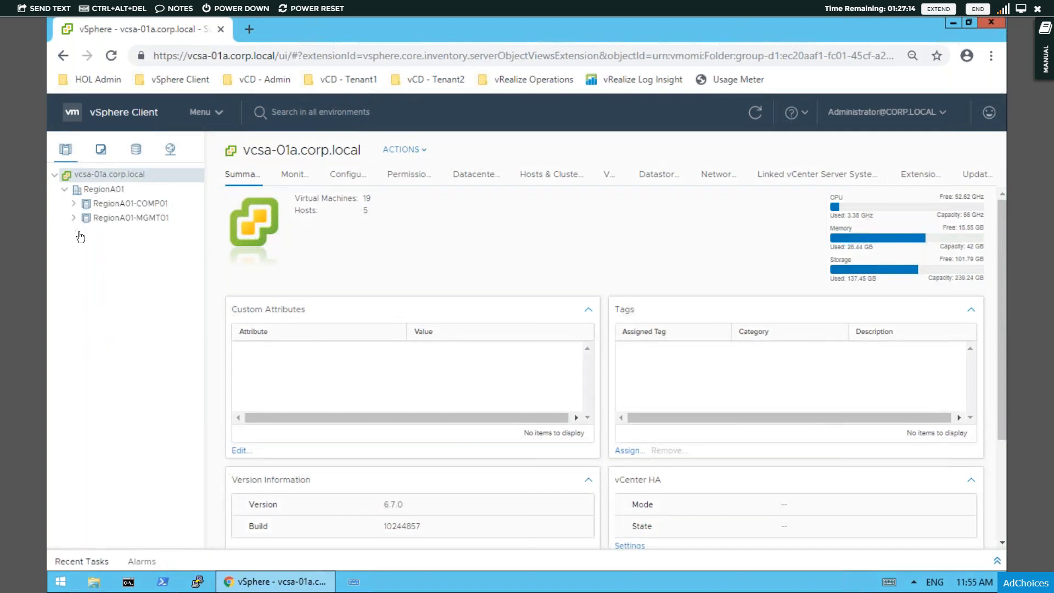
pyautogui.click(73, 218)
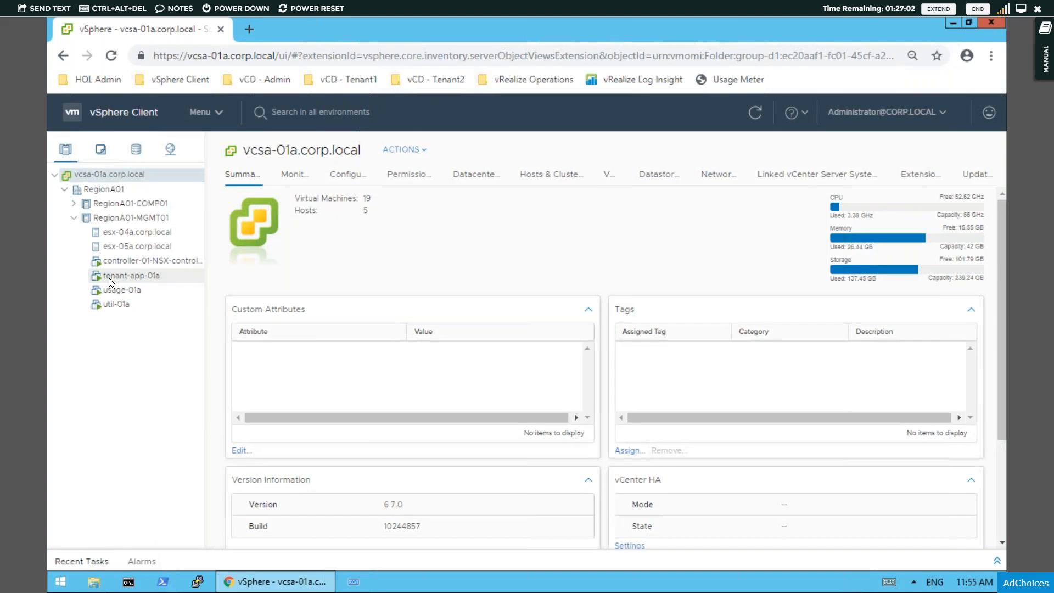
pyautogui.click(73, 217)
pyautogui.click(74, 204)
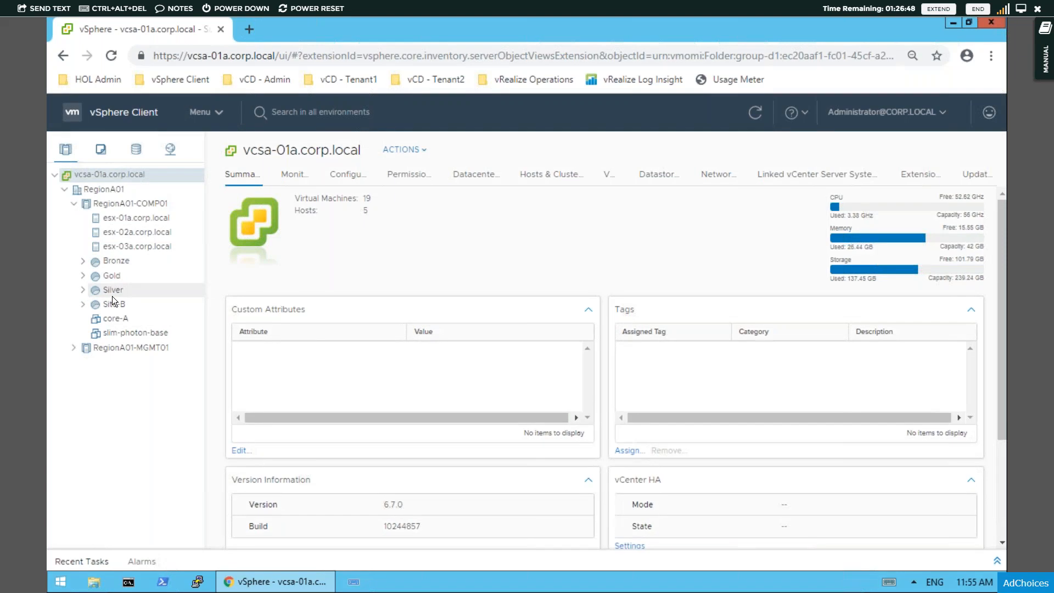
pyautogui.click(84, 277)
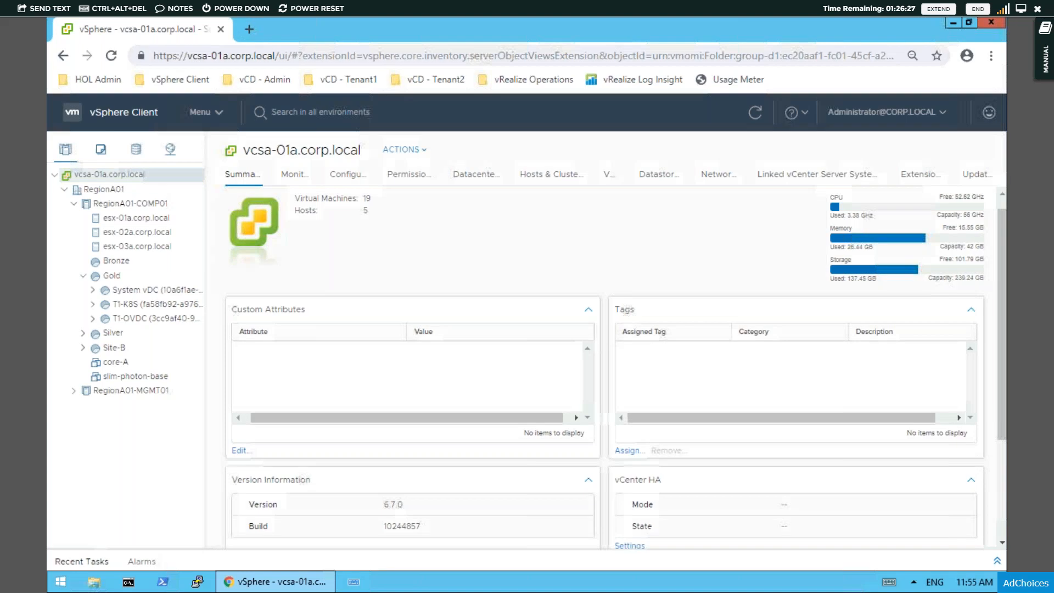
# - Open the bookmarked vCD-SiteA-Admin (Flash) page in a new browser tab and allow it to run Flash
pyautogui.click(248, 28)
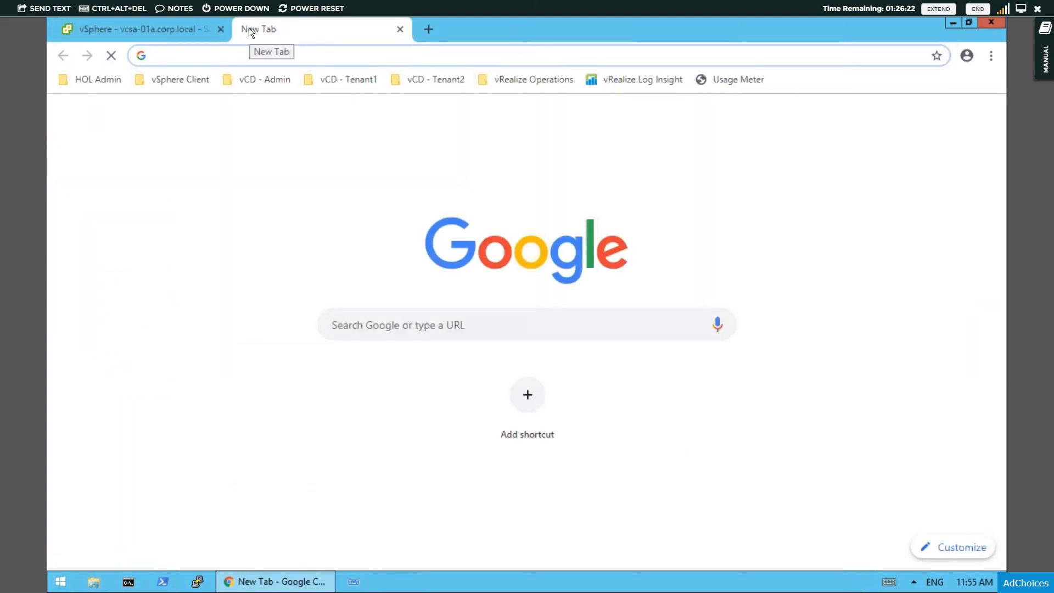
pyautogui.click(269, 81)
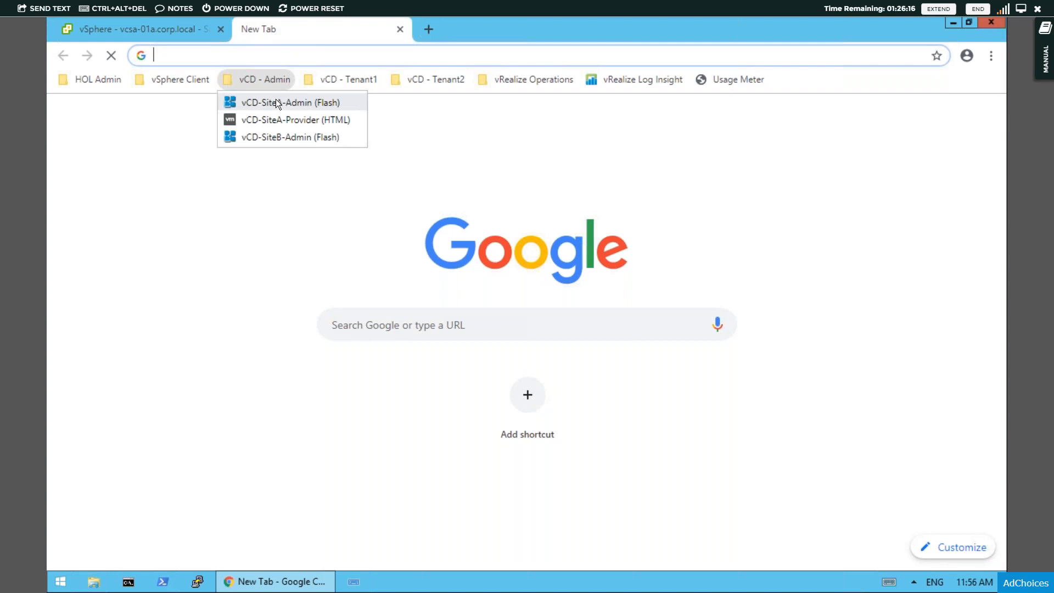
pyautogui.click(276, 99)
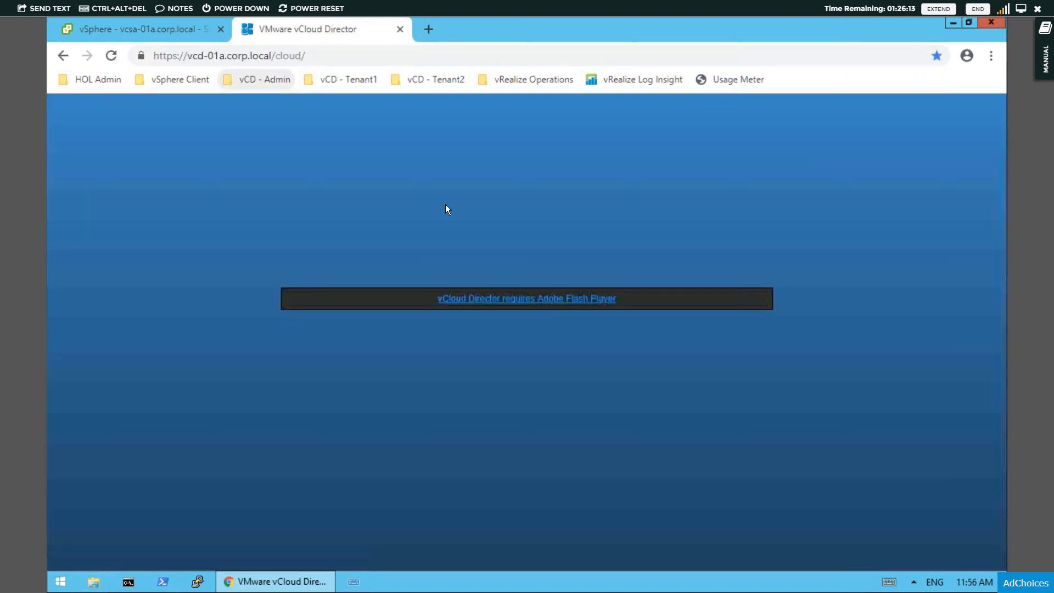
pyautogui.click(522, 298)
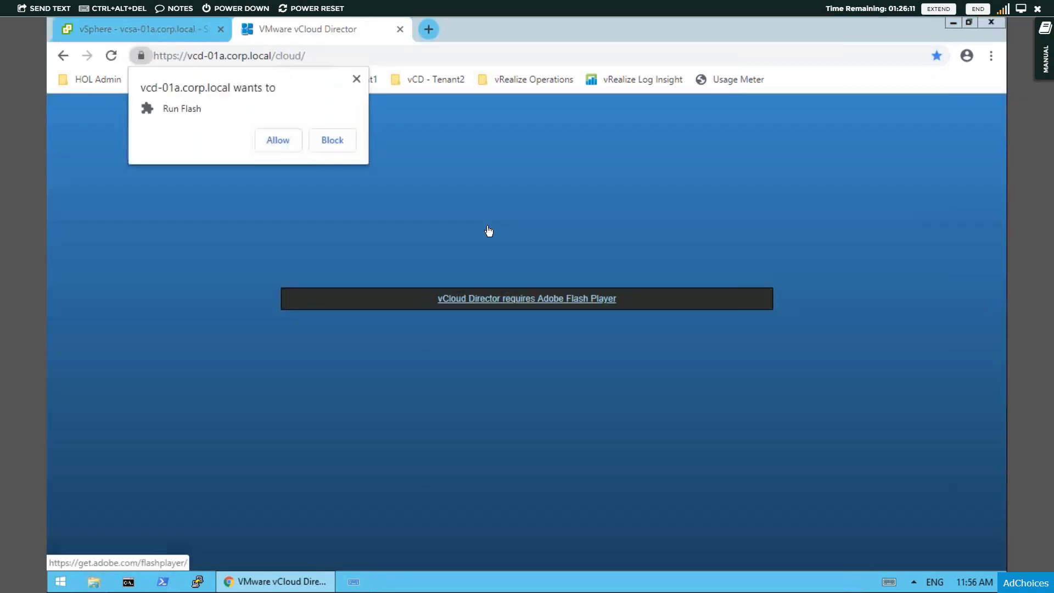
pyautogui.click(280, 139)
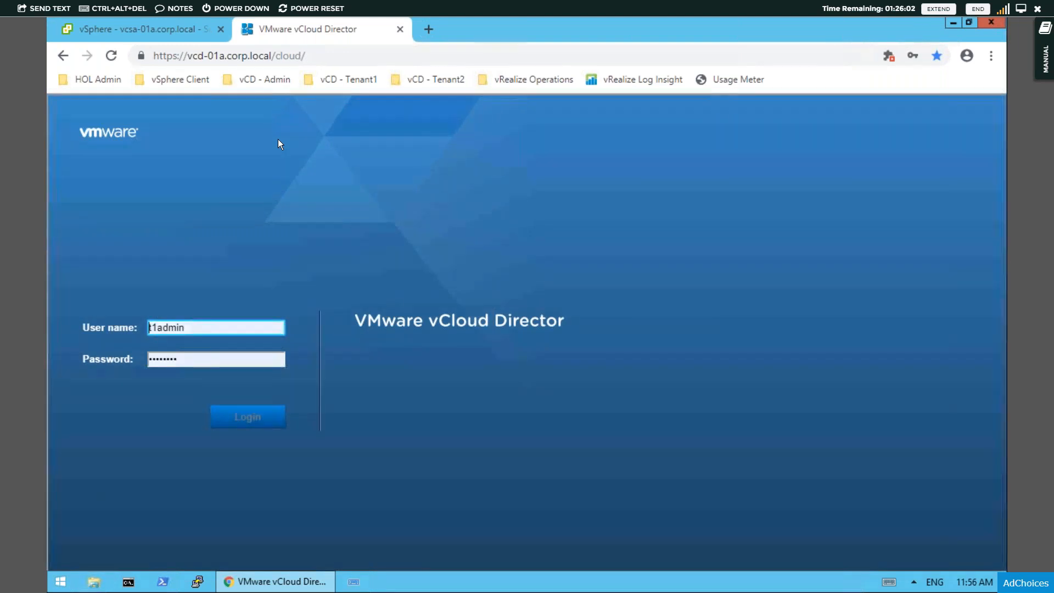
# - Log in to vCloud Director with the saved administrator user name and password
pyautogui.click(219, 332)
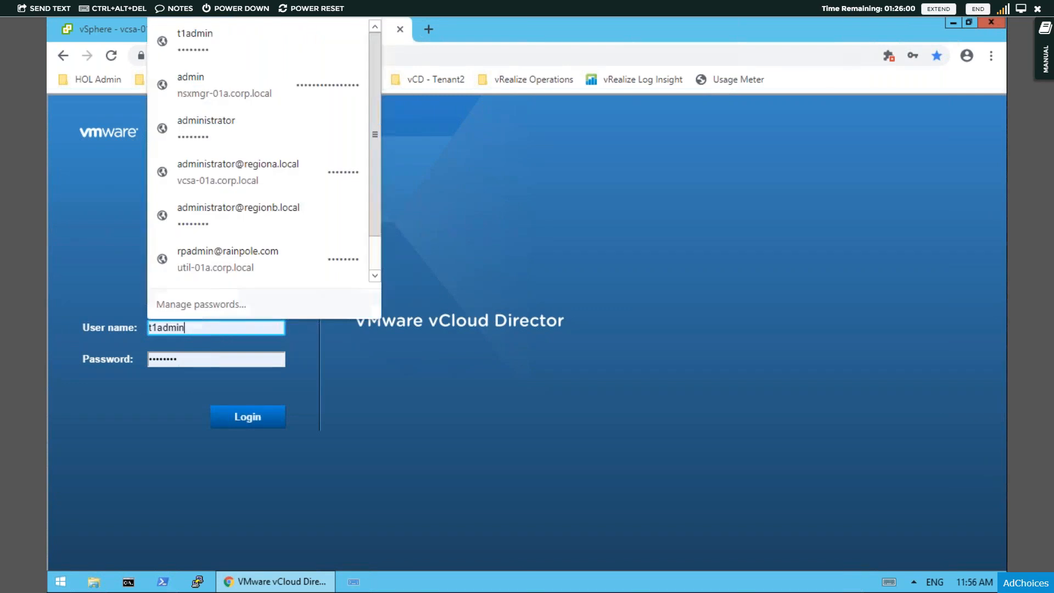
pyautogui.click(207, 140)
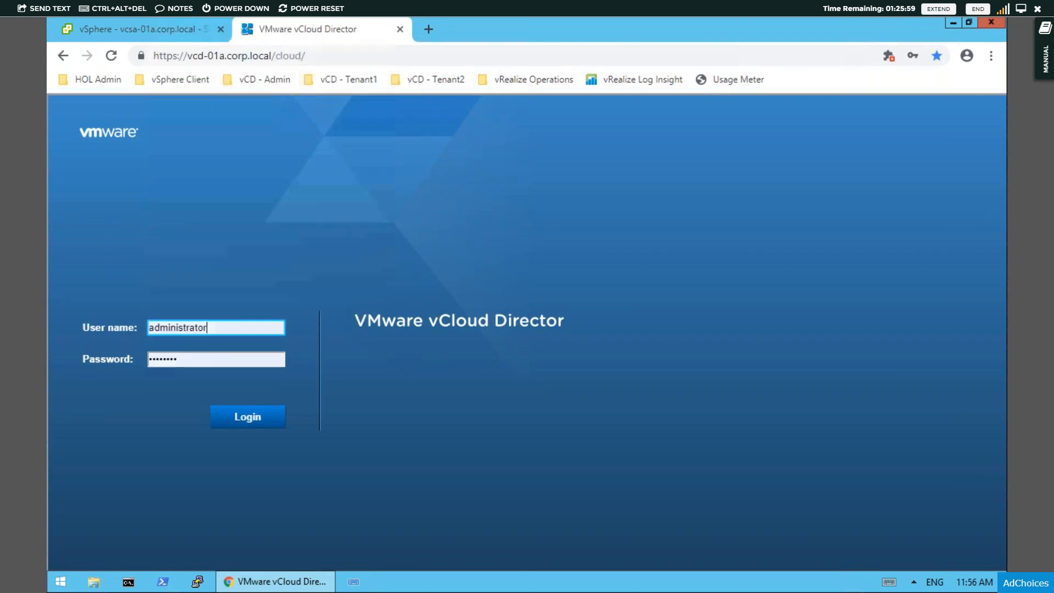
pyautogui.click(255, 420)
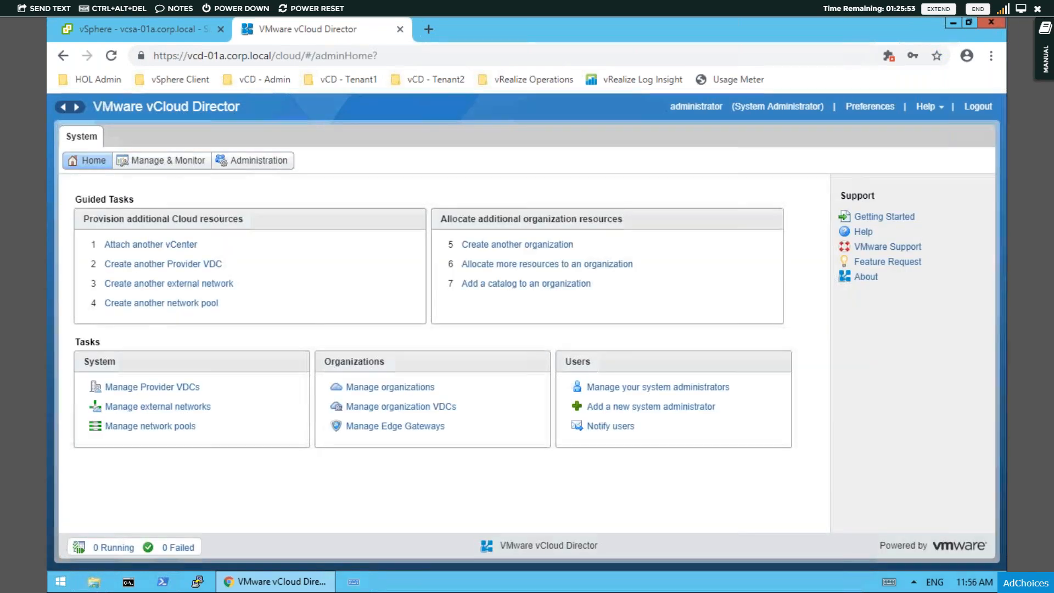
# - Review vCloud Director's organizations, provider VDCs, organization VDCs, external networks and network pools
pyautogui.click(170, 168)
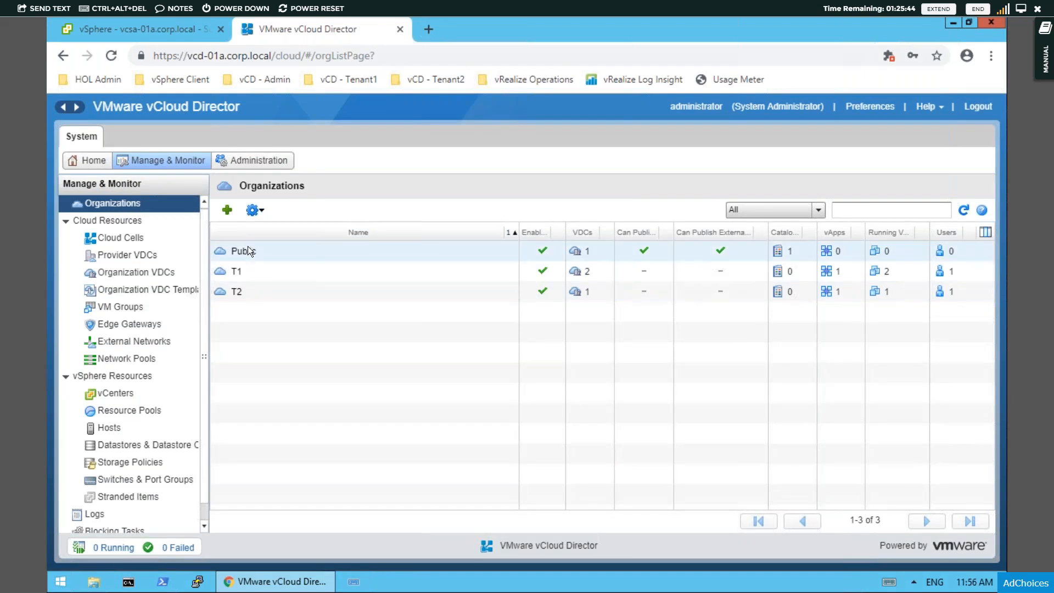
pyautogui.click(124, 234)
pyautogui.click(125, 256)
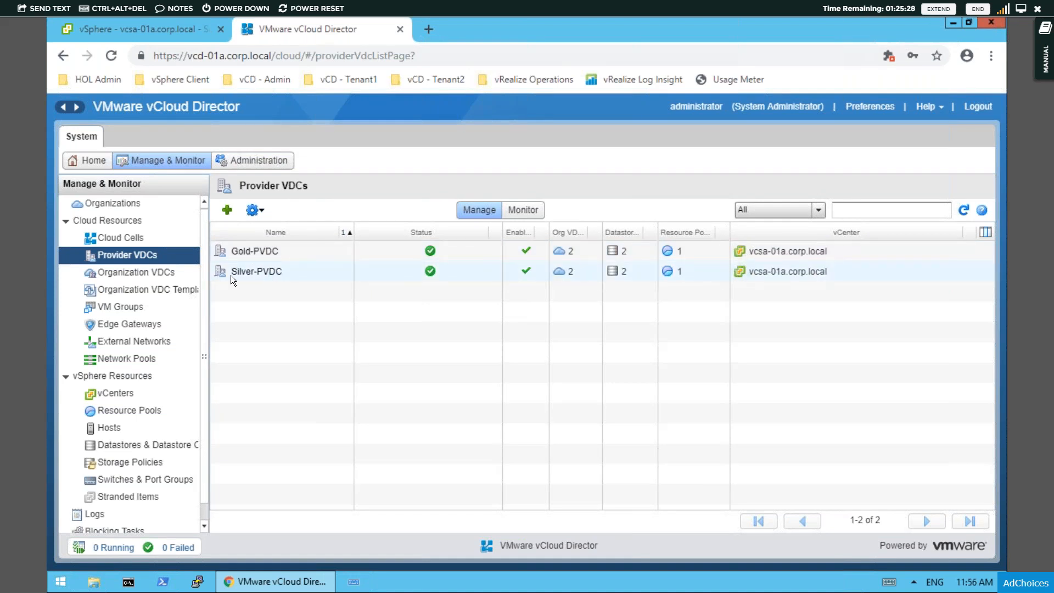
pyautogui.click(129, 275)
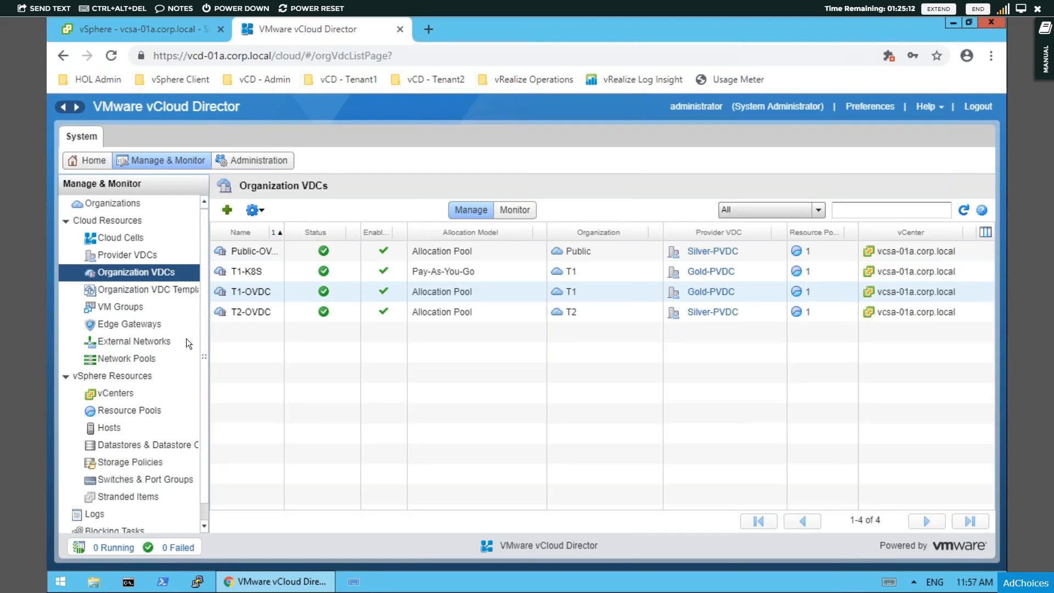
pyautogui.click(121, 340)
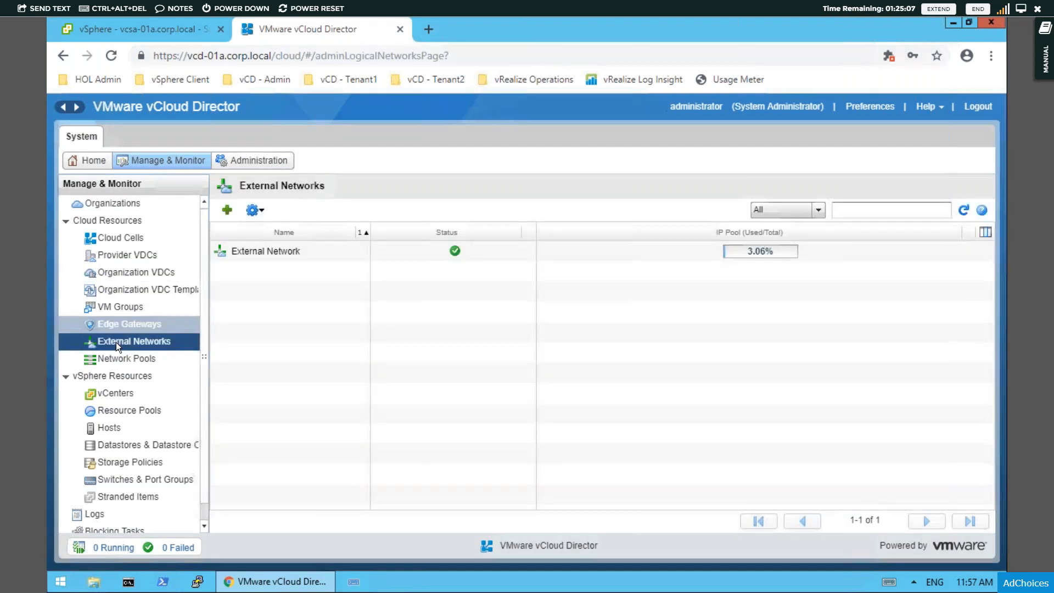
pyautogui.click(119, 360)
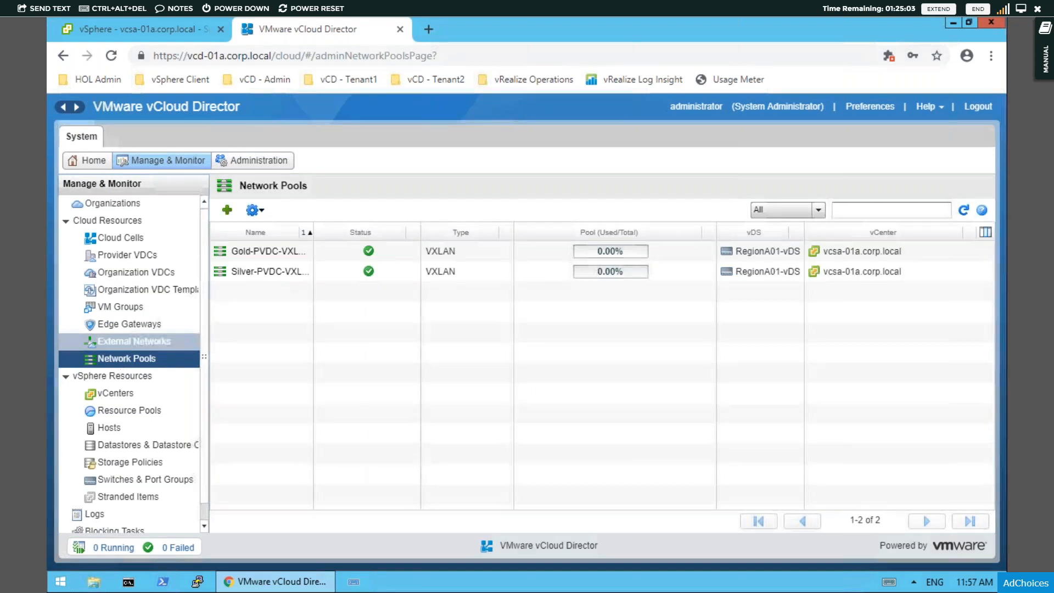
# - Return to the vSphere Client and view the logical switches under Networking and Security
pyautogui.click(147, 30)
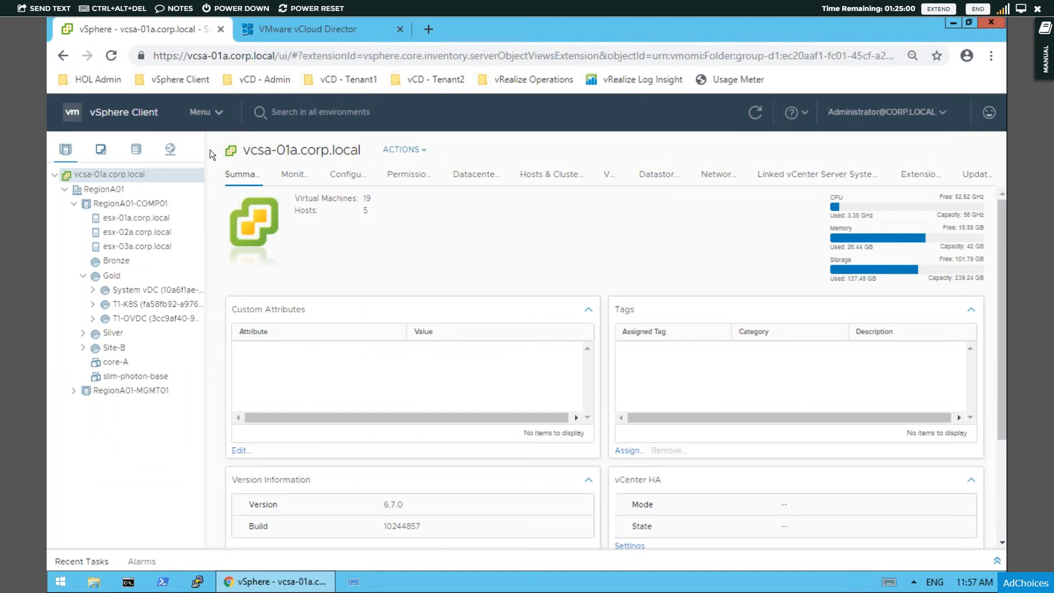
pyautogui.click(219, 112)
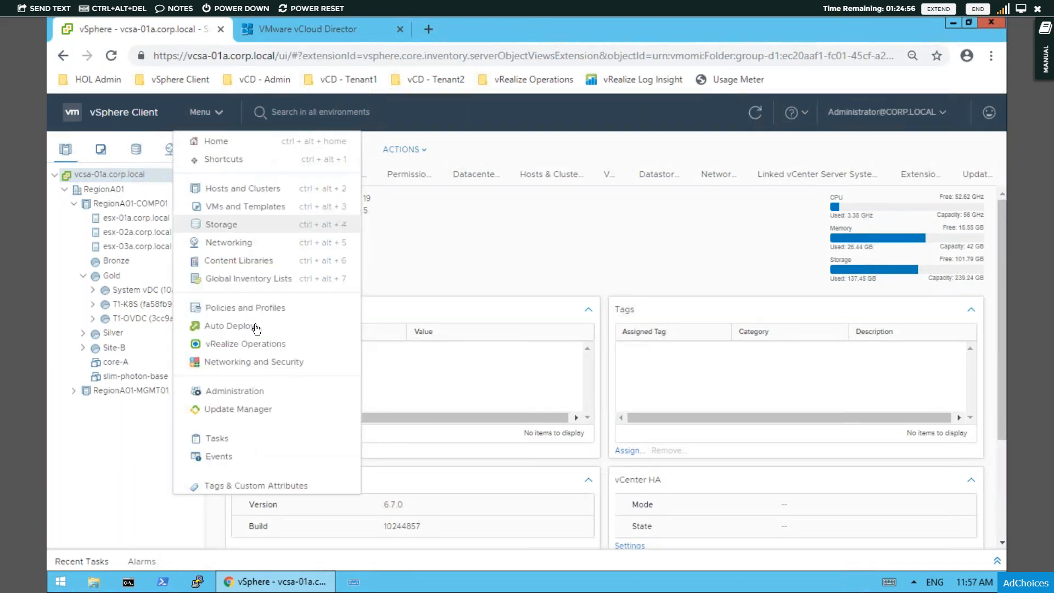
pyautogui.click(254, 361)
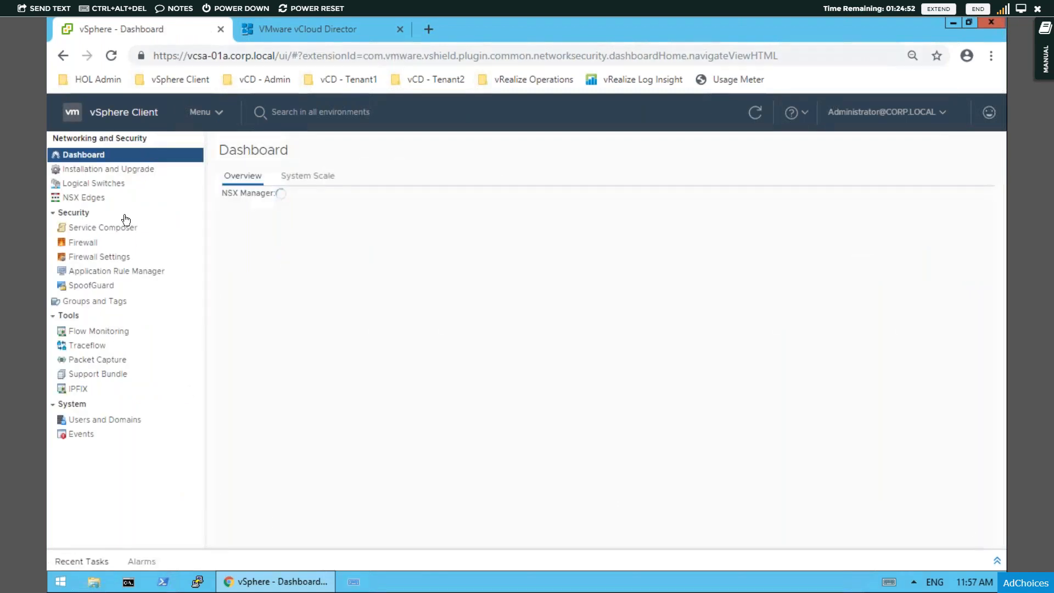
pyautogui.click(93, 184)
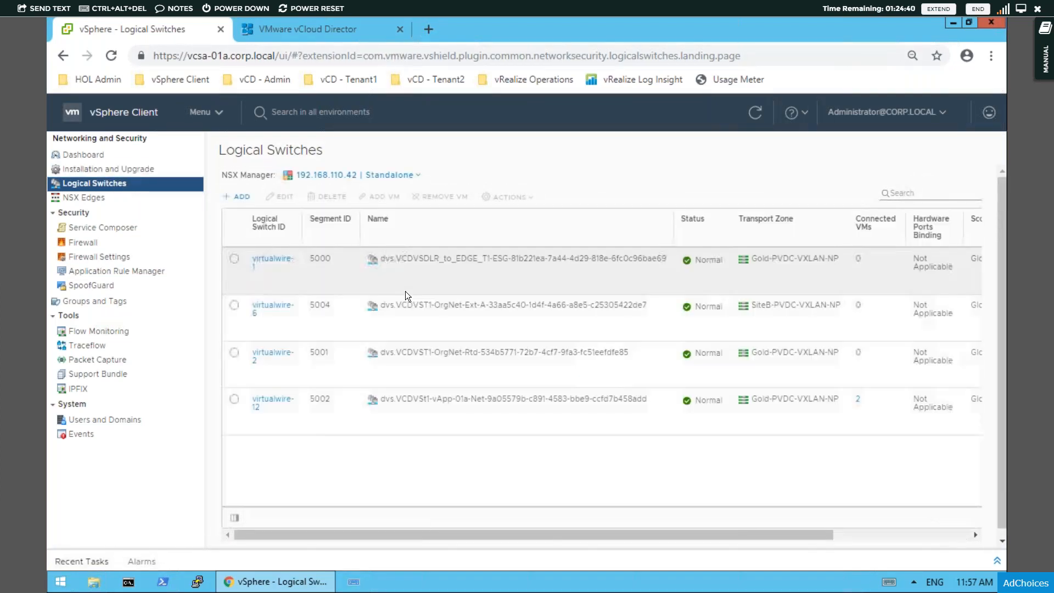
# - Review the NSX installation's managers, host preparation, VXLAN settings and transport zones, selecting Gold-PVDC-VXLAN-NP and Silver-PVDC-VXLAN-NP in turn
pyautogui.click(107, 155)
pyautogui.click(84, 171)
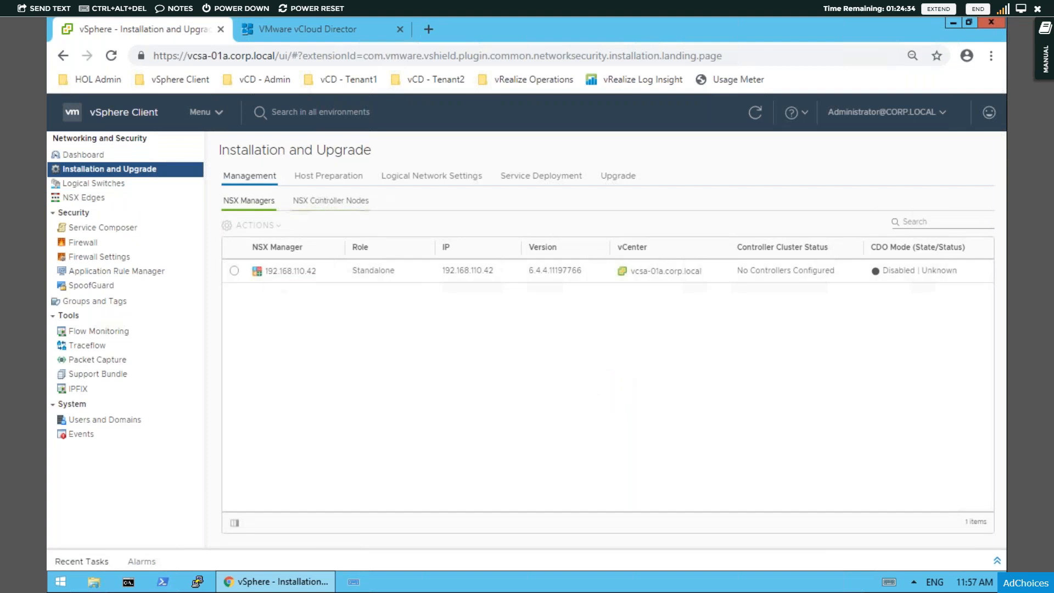
pyautogui.click(317, 182)
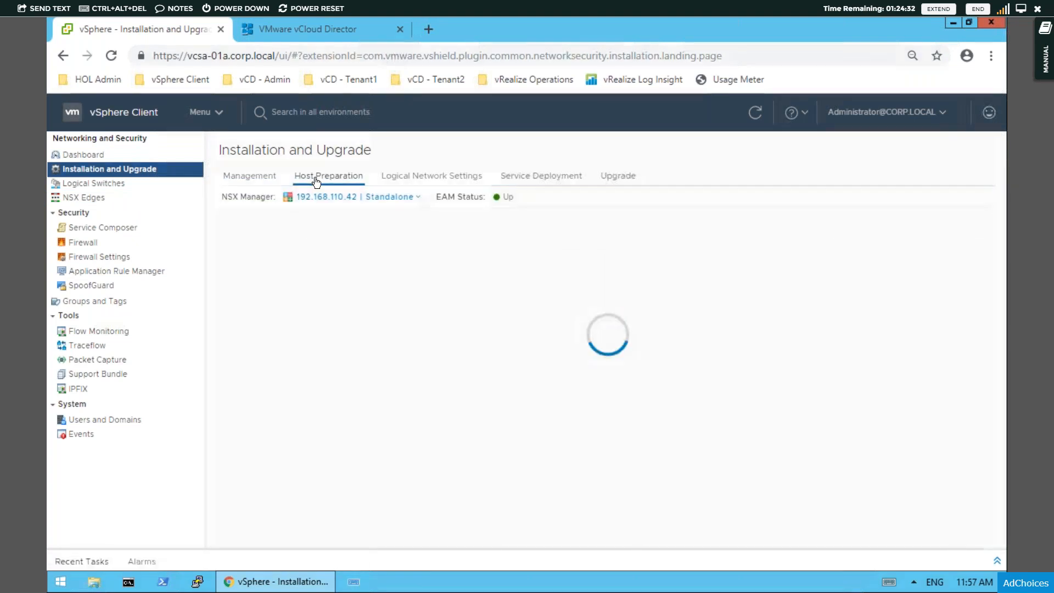
pyautogui.click(430, 179)
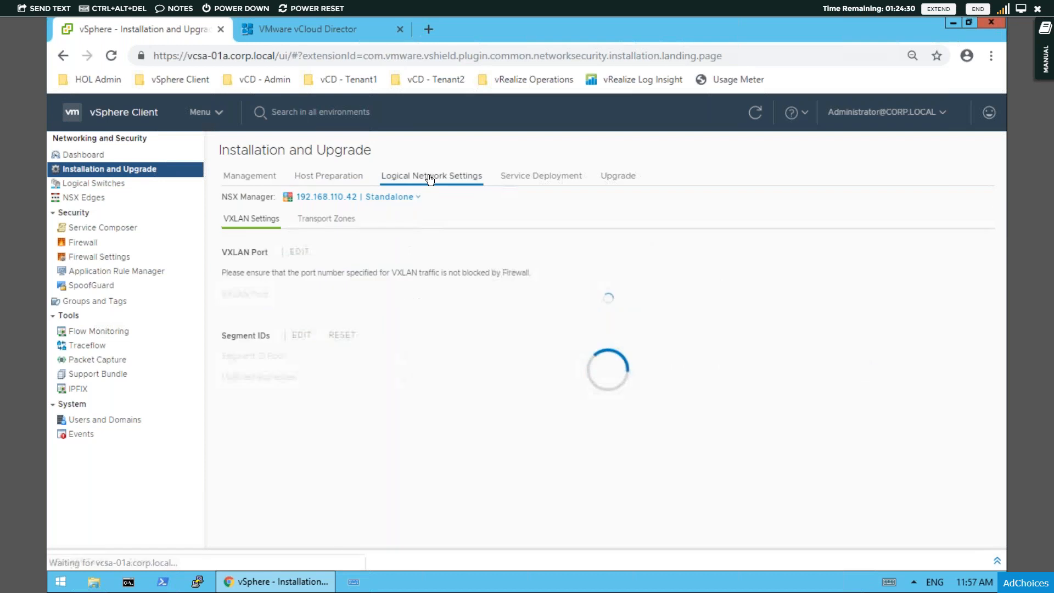
pyautogui.click(348, 223)
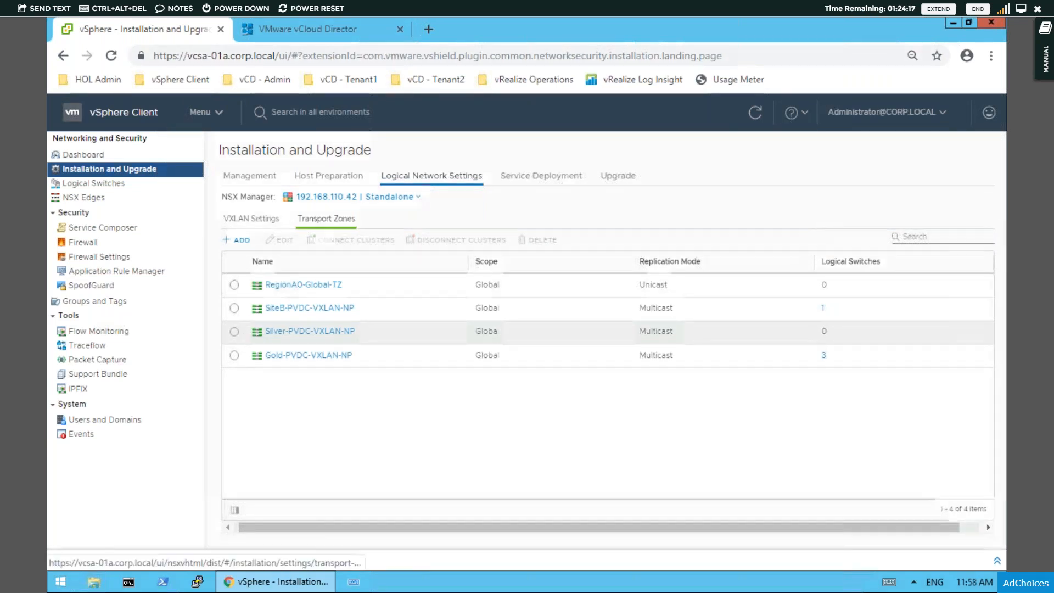
pyautogui.click(234, 356)
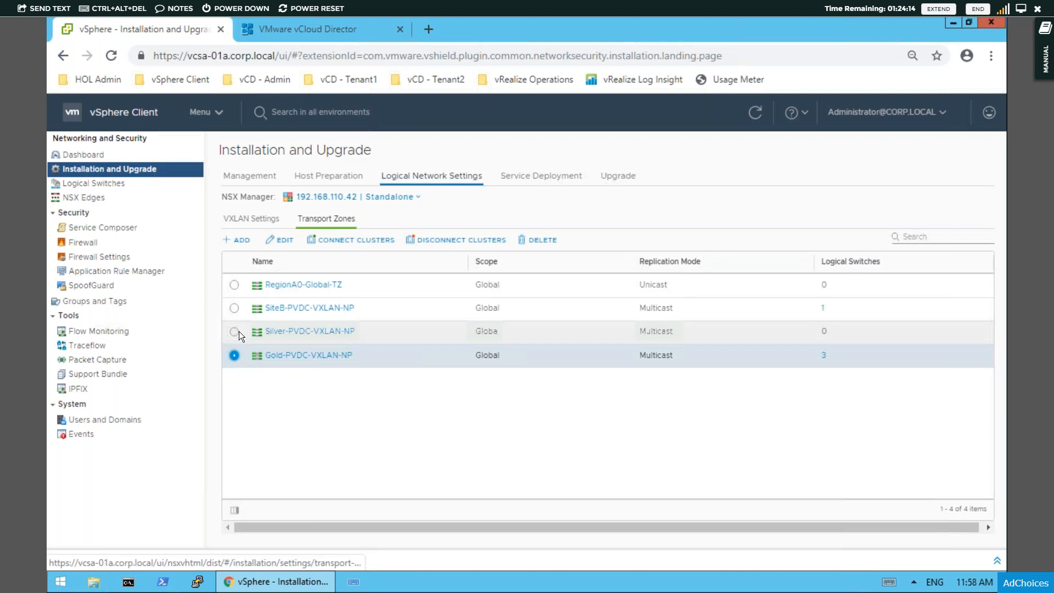
pyautogui.click(317, 336)
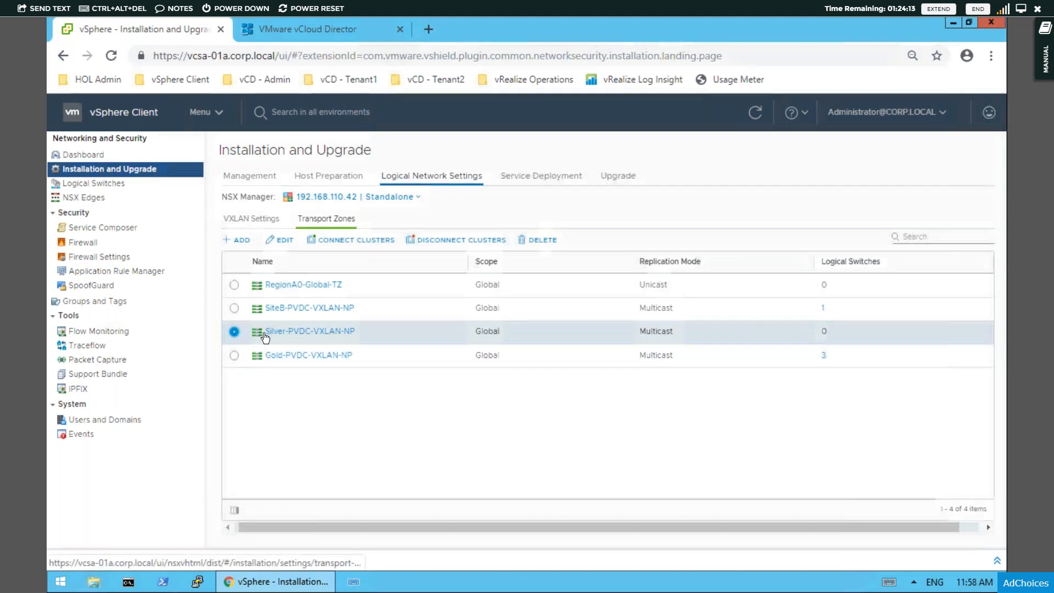
# - Switch to vCloud Director and begin a new organization with name and full name T3, without using LDAP
pyautogui.click(301, 34)
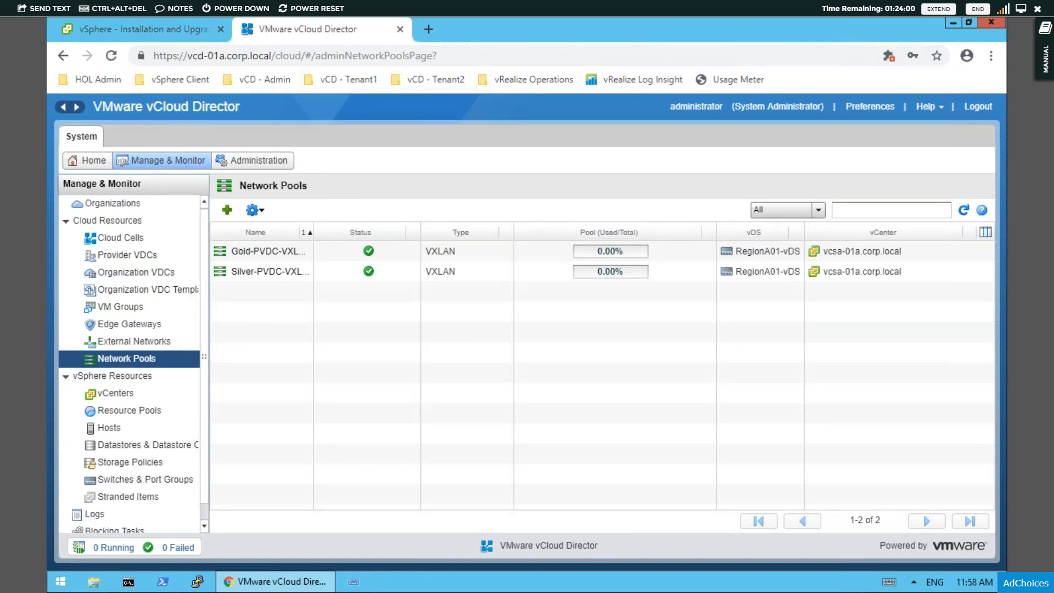
pyautogui.click(115, 206)
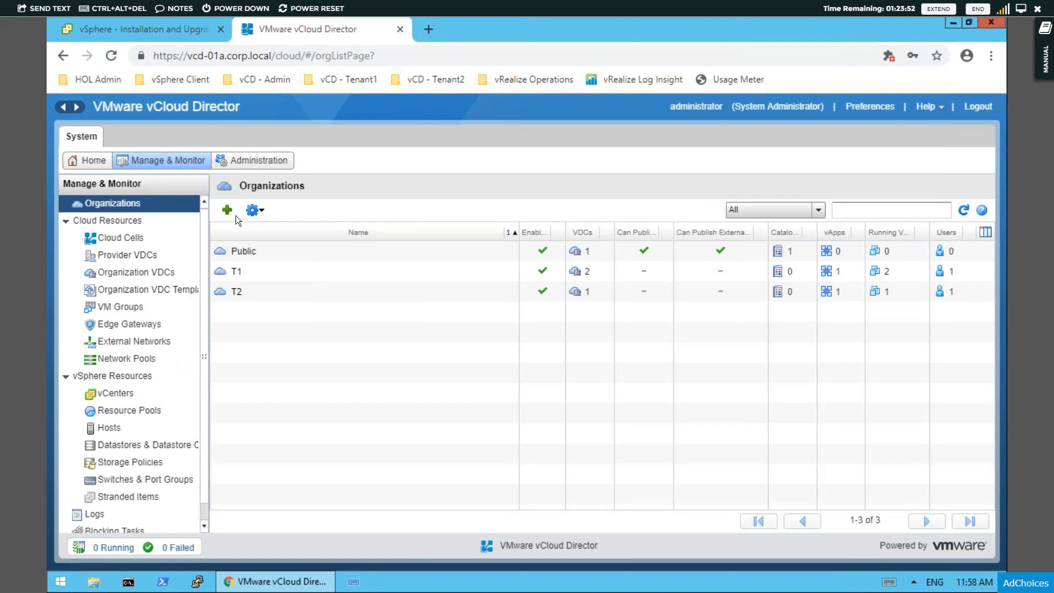
pyautogui.click(236, 215)
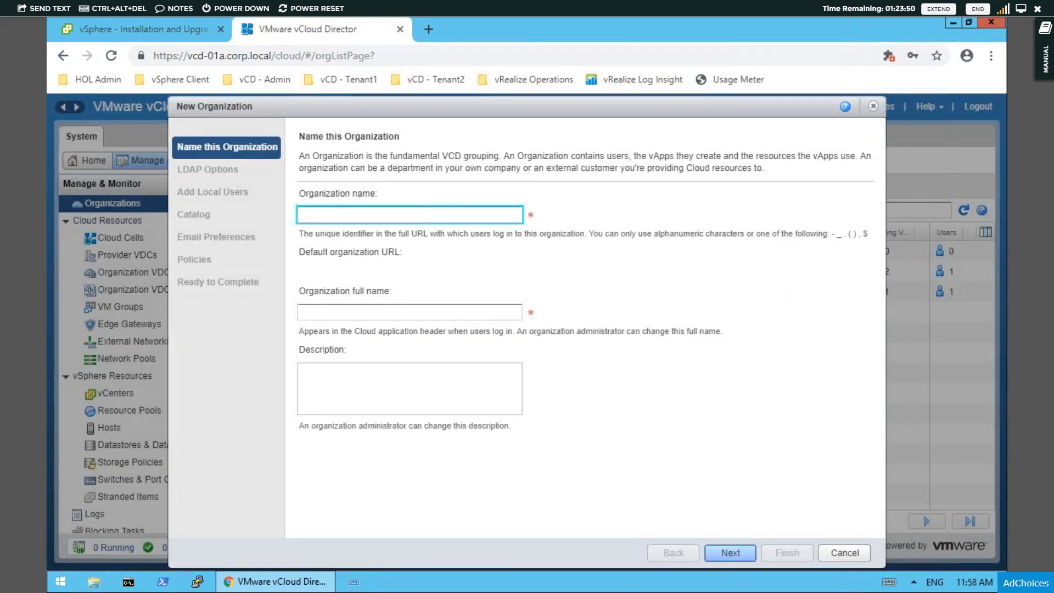
pyautogui.write('T3')
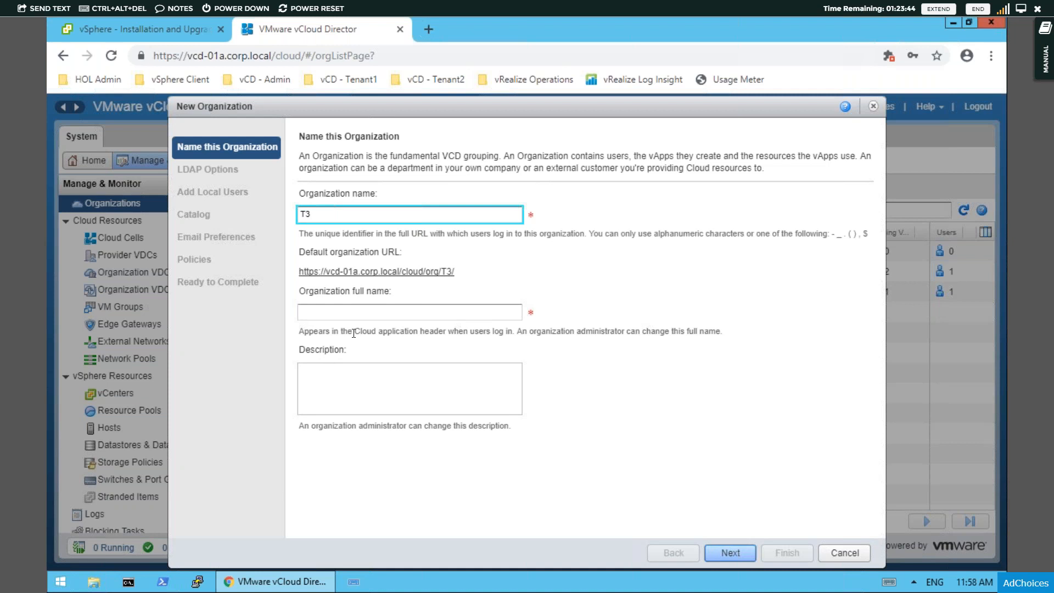
pyautogui.click(384, 312)
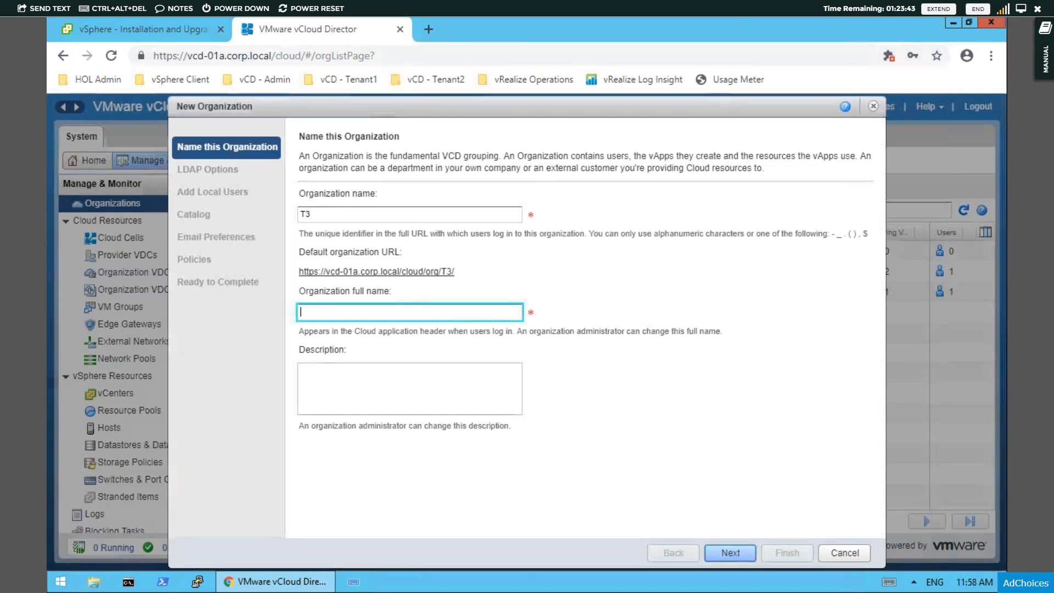
pyautogui.write('T3')
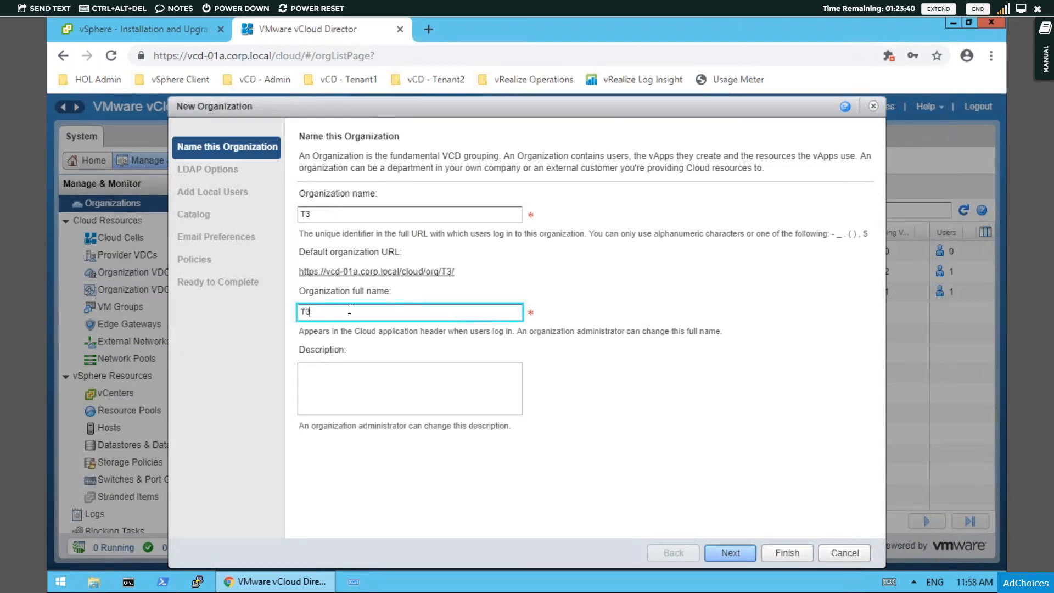
pyautogui.click(727, 551)
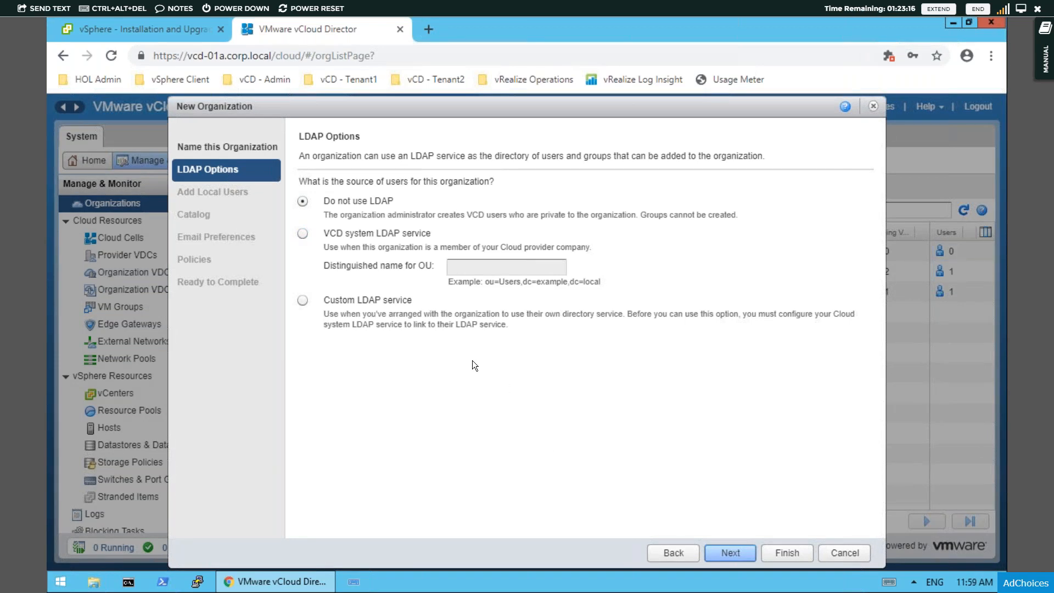
pyautogui.click(729, 552)
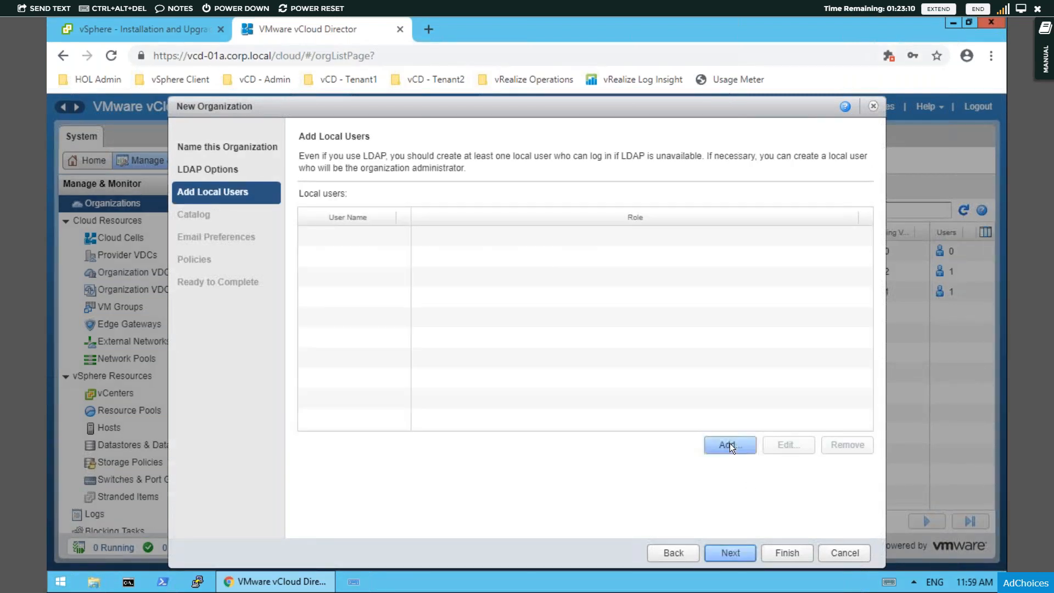
# - Add the local user t3admin as Organization Administrator, entering and confirming the account password
pyautogui.click(717, 450)
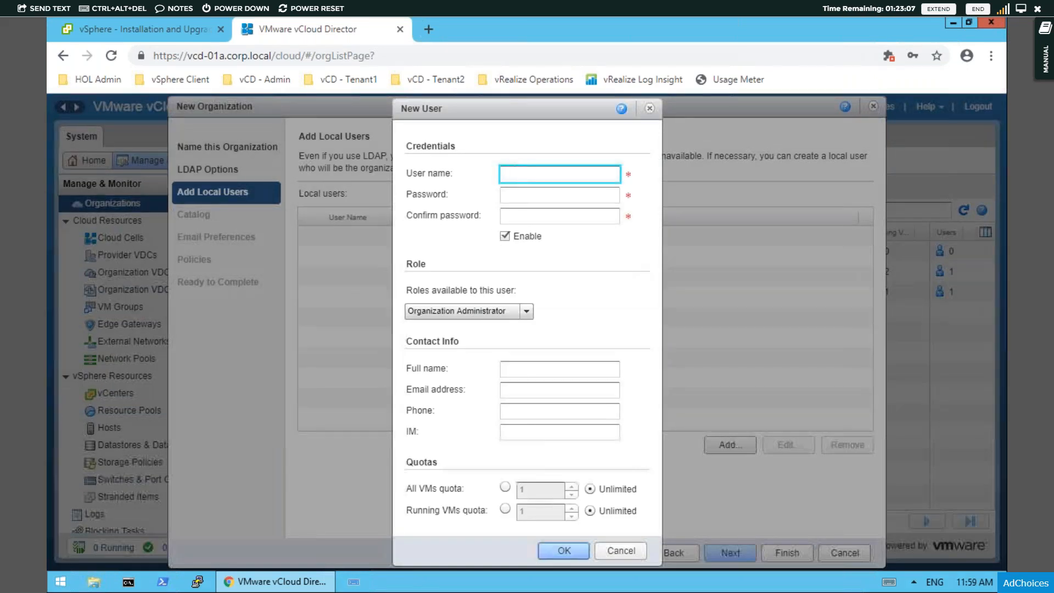
pyautogui.write('t3admin')
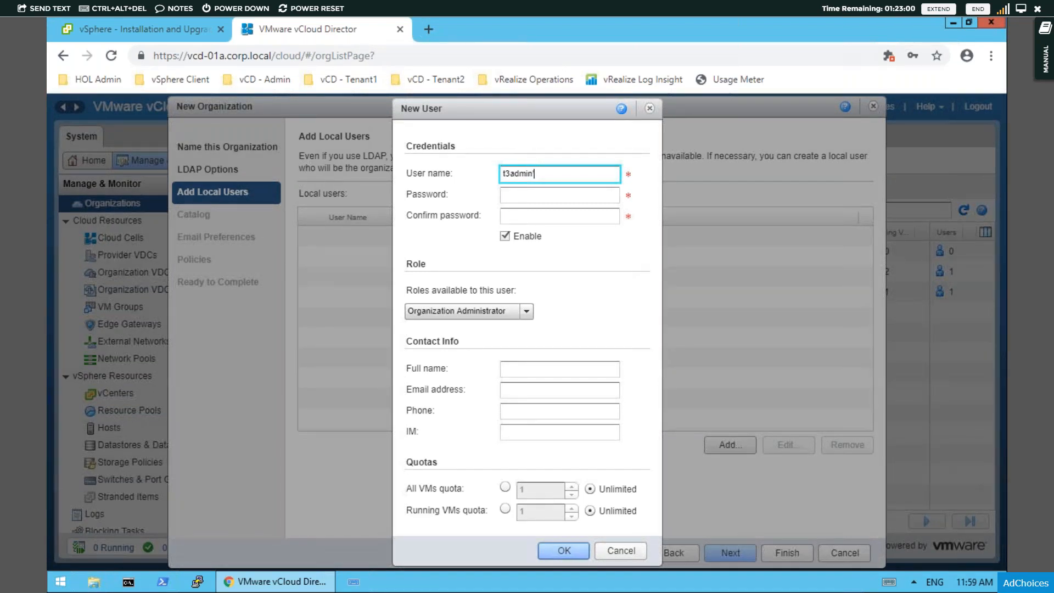
pyautogui.press('Tab')
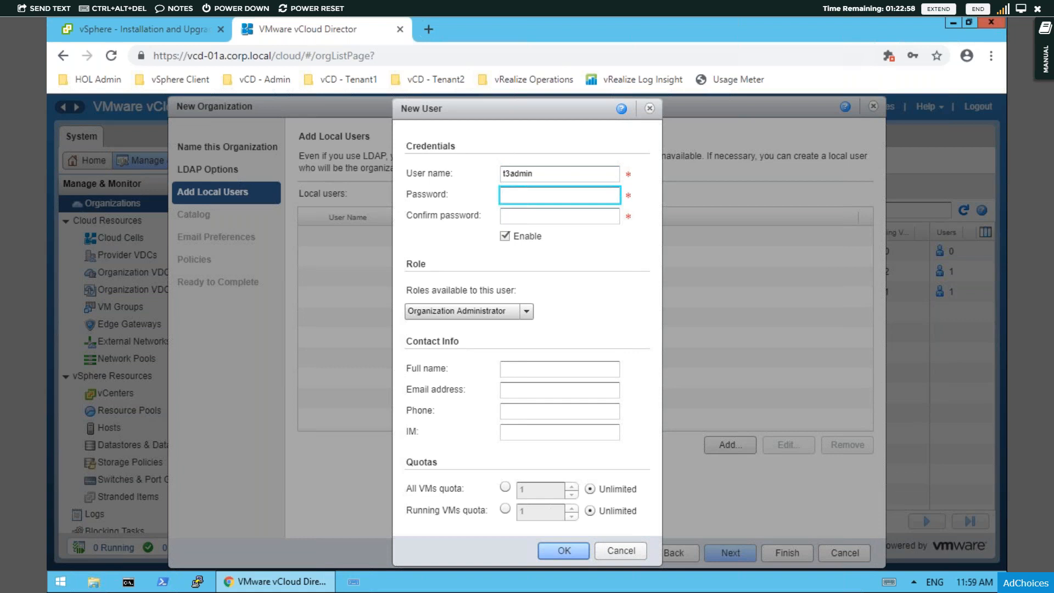
pyautogui.write('VMwa')
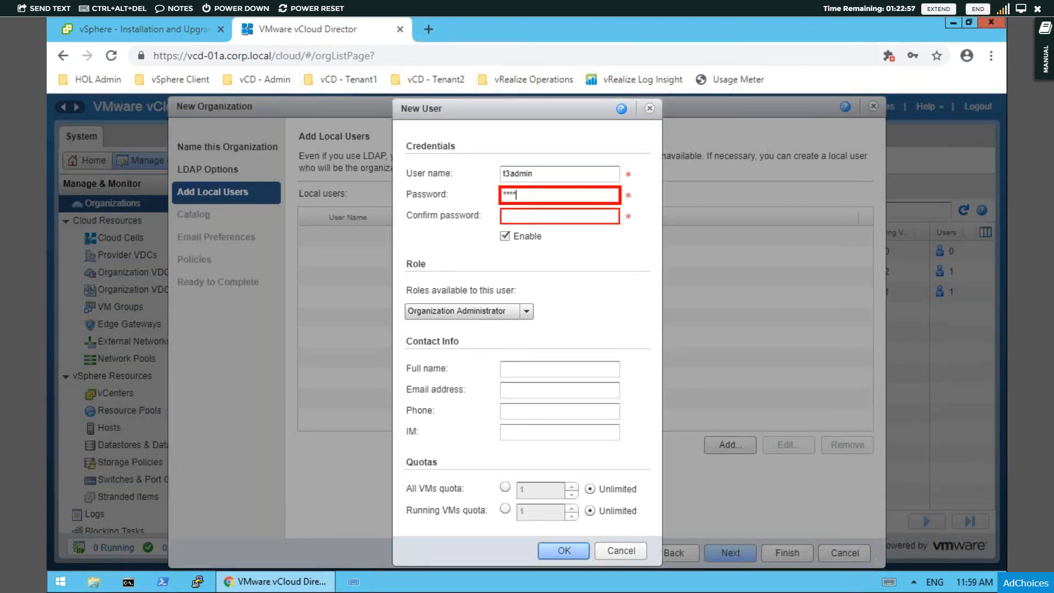
pyautogui.write('re1!')
pyautogui.press('Tab')
pyautogui.write('VMwa')
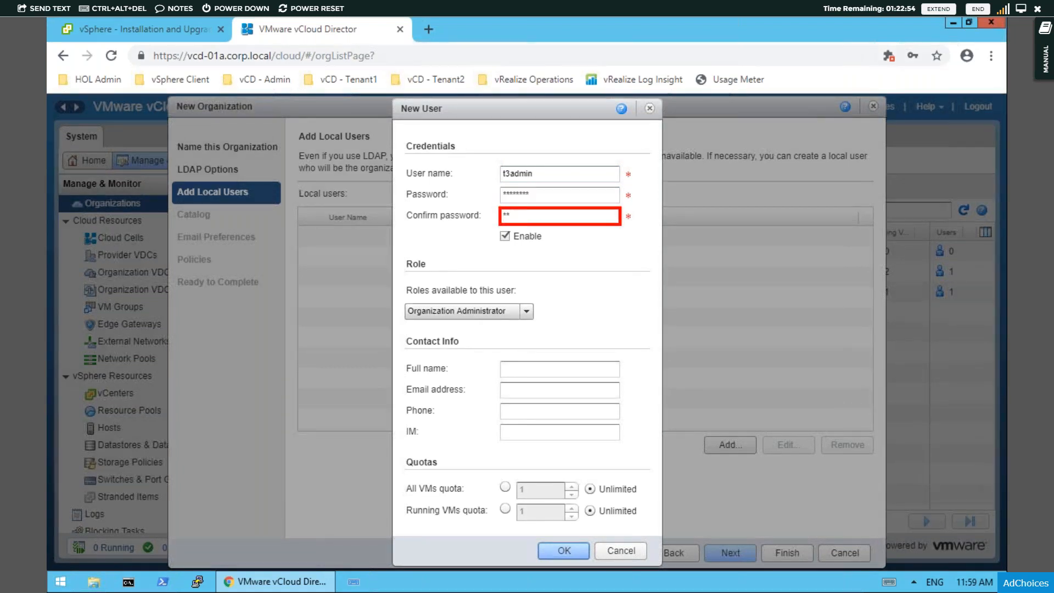
pyautogui.write('re1!')
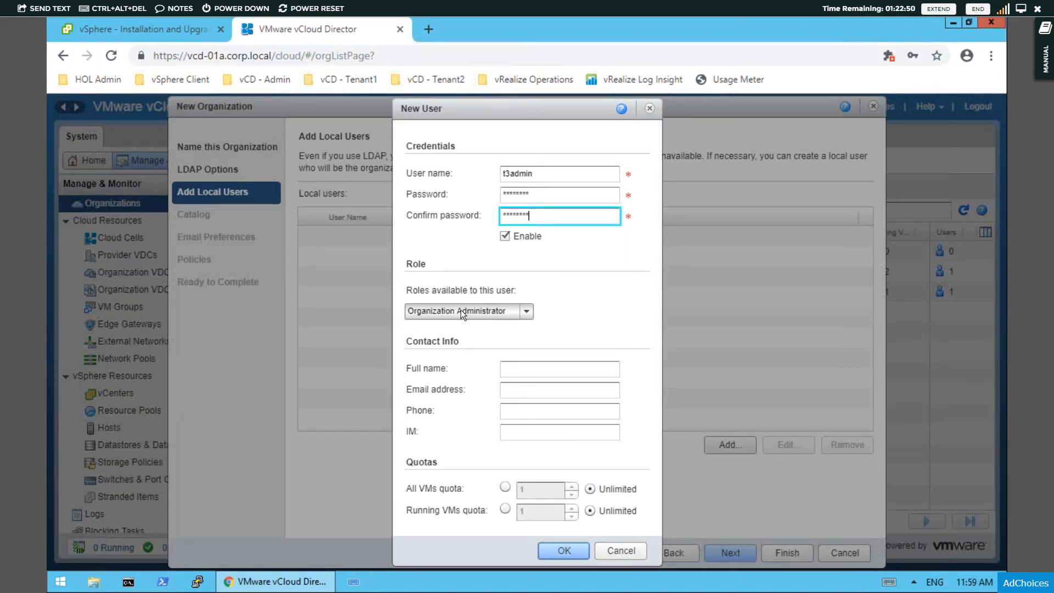
pyautogui.click(570, 549)
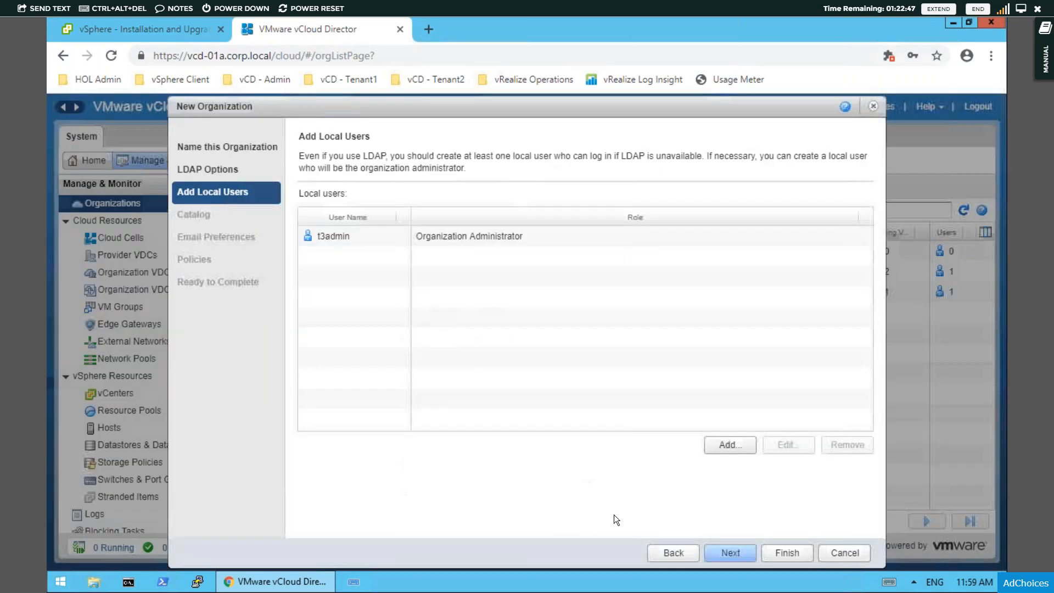
# - Keep the default catalog, email and policy settings and finish creating the T3 organization
pyautogui.click(741, 556)
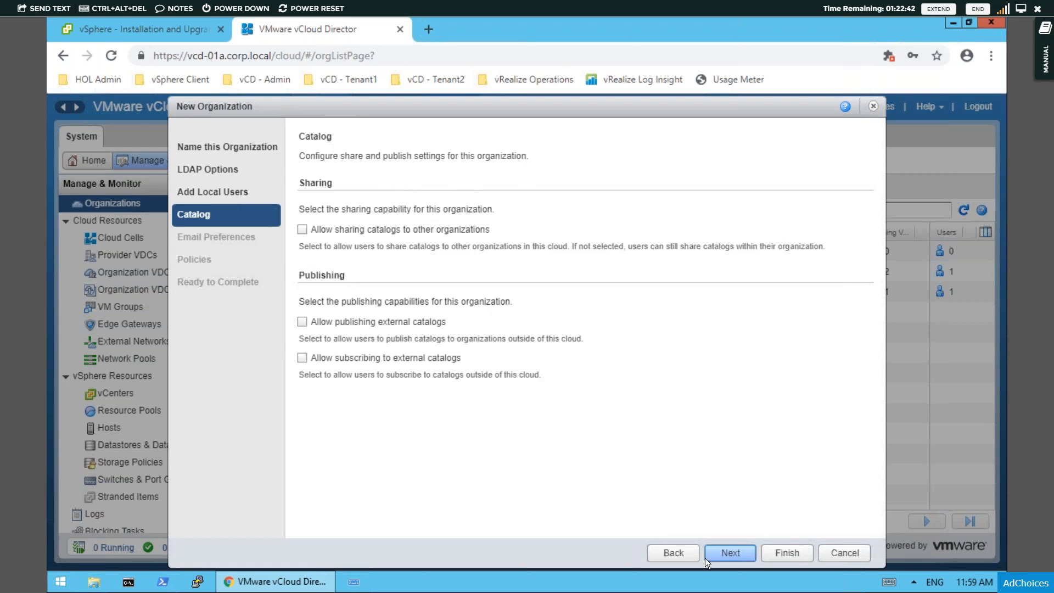
pyautogui.click(718, 550)
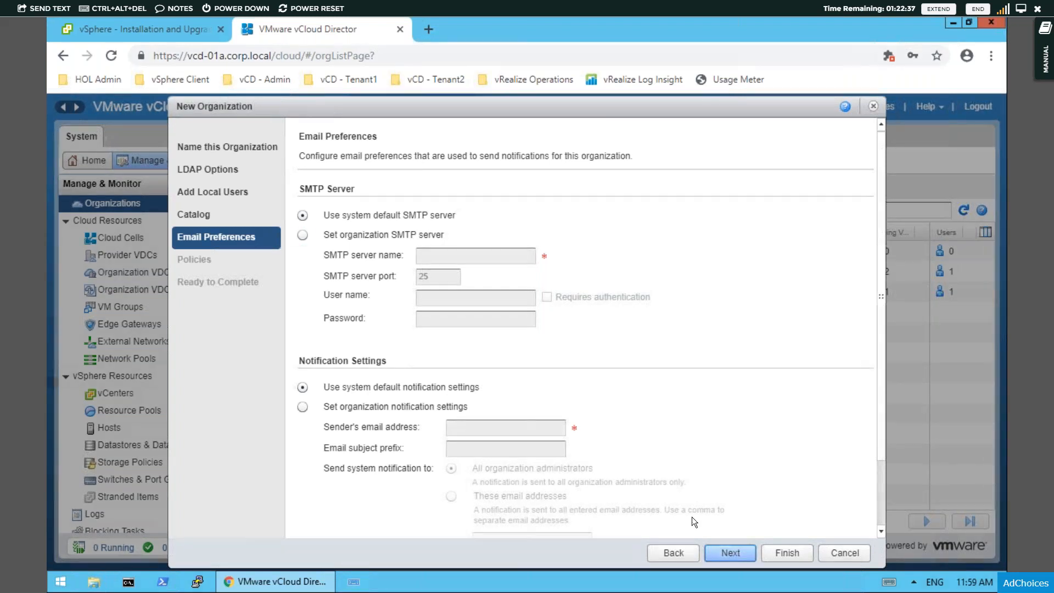
pyautogui.click(725, 552)
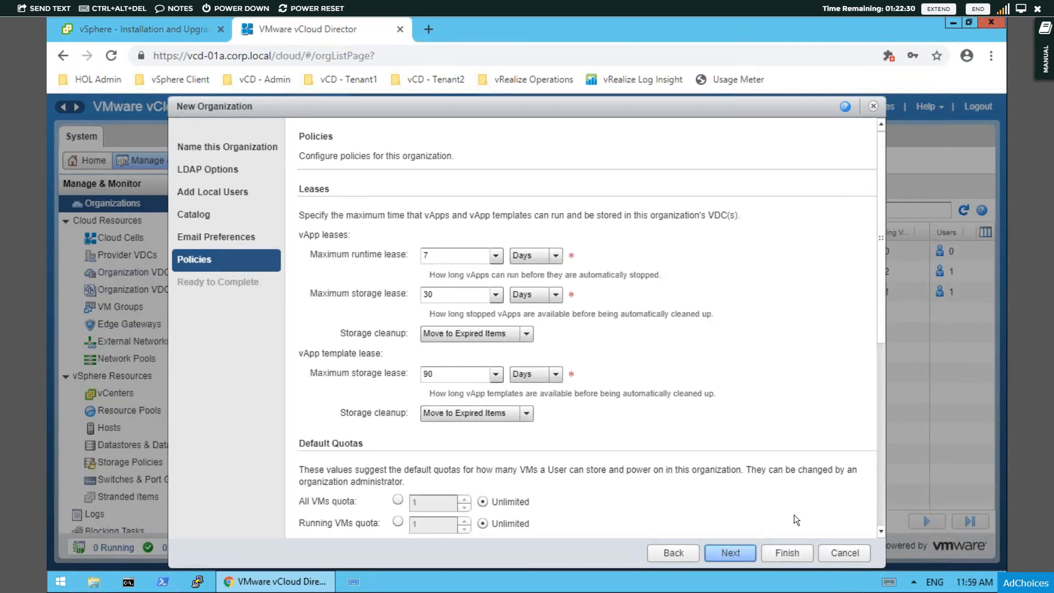
pyautogui.click(731, 553)
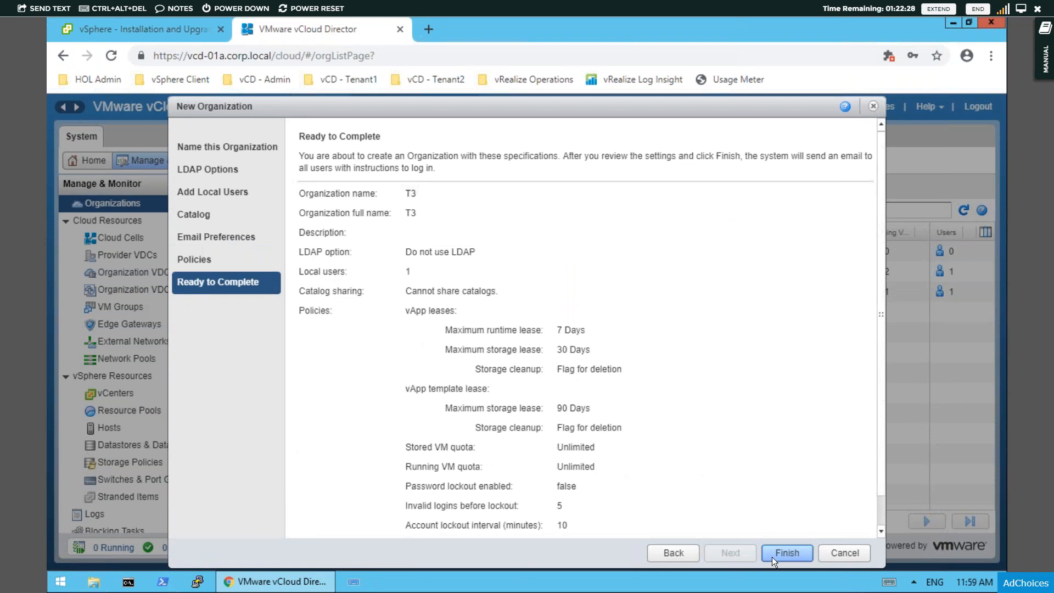
pyautogui.click(778, 554)
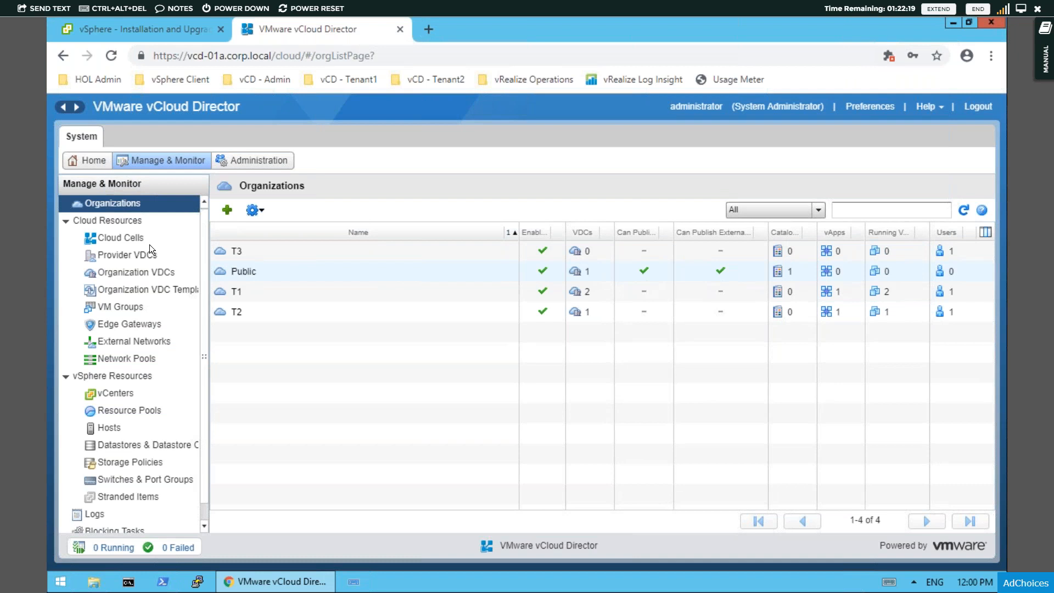
# - Begin a new provider VDC named Bronze-PVDC and continue to its resource pool selection
pyautogui.click(133, 255)
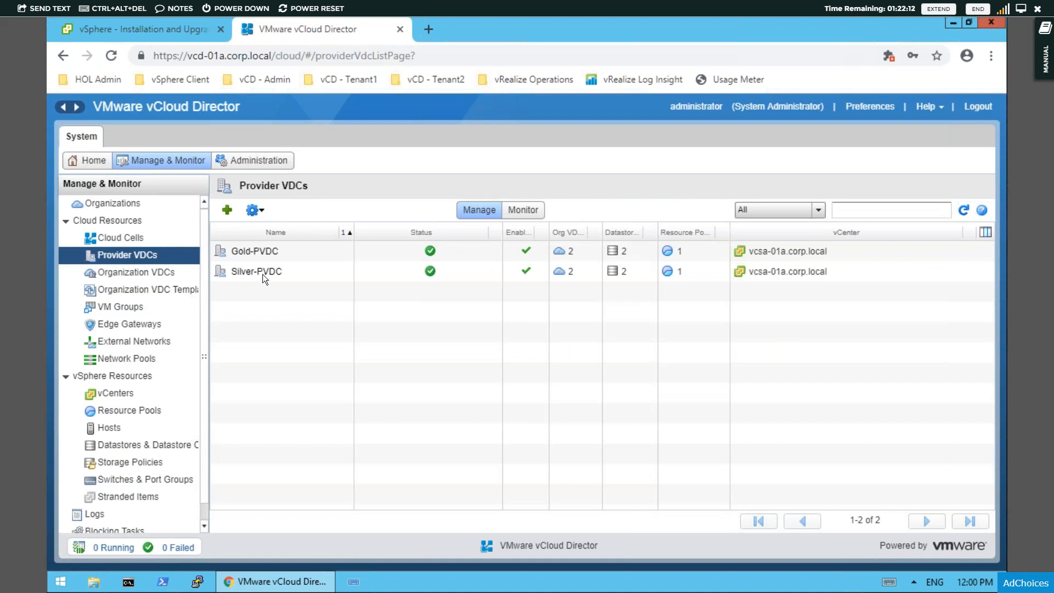
pyautogui.click(227, 210)
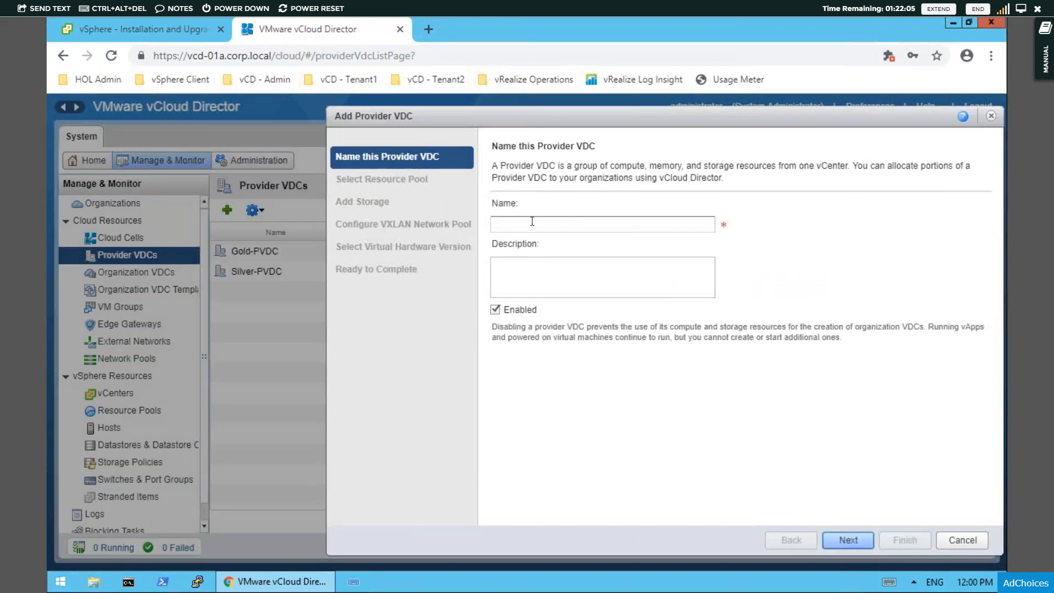
pyautogui.click(531, 221)
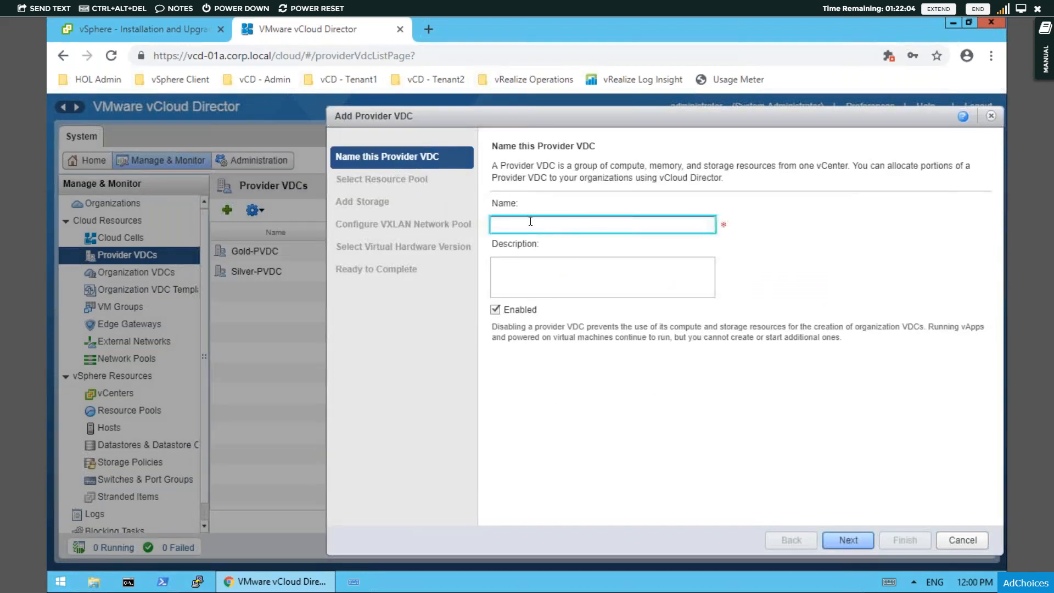
pyautogui.write('Bronze-P')
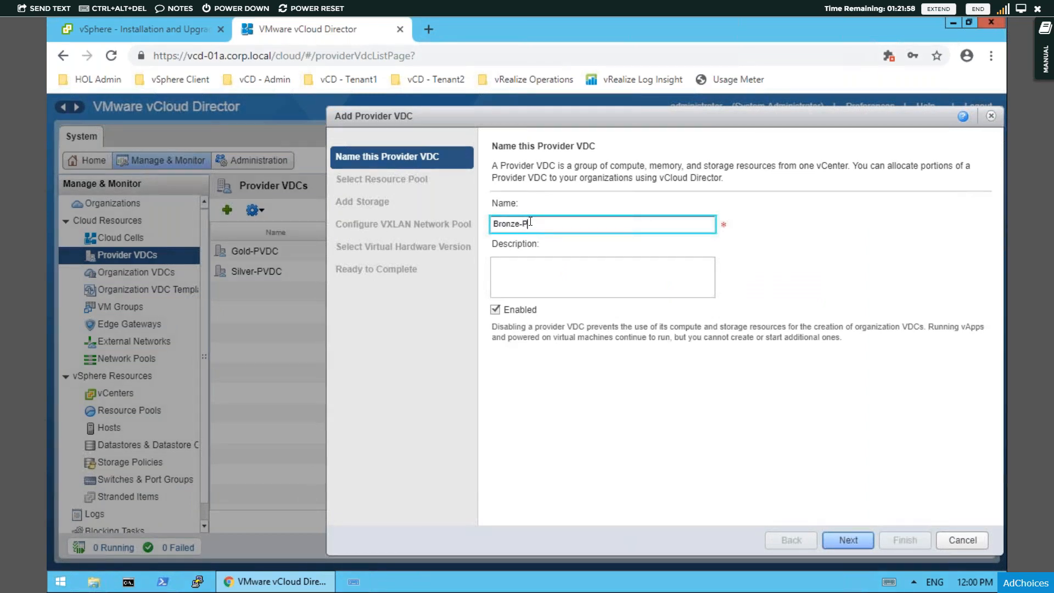
pyautogui.write('VDC')
pyautogui.click(846, 542)
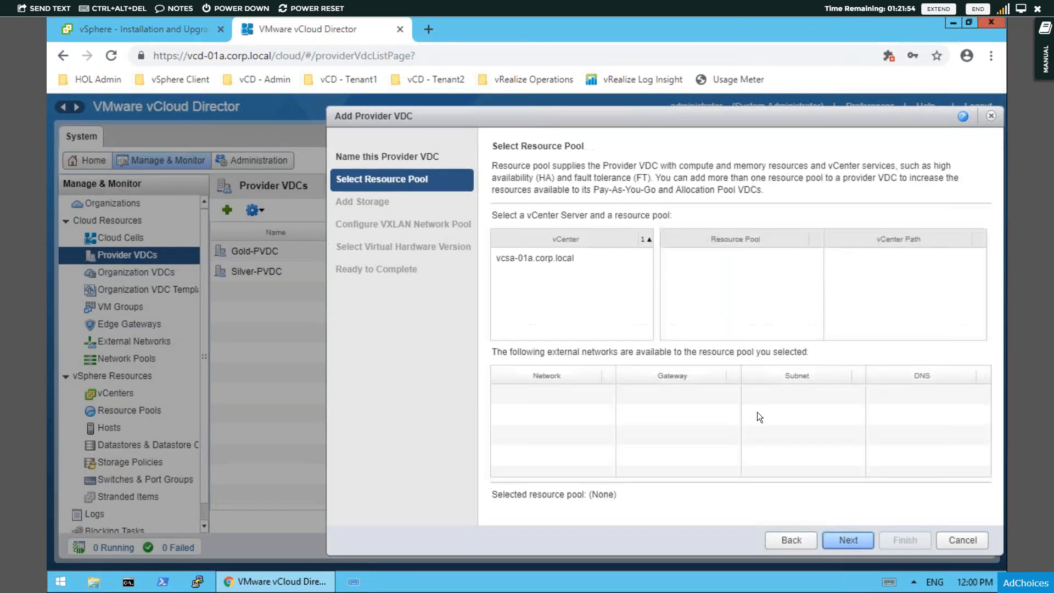
# - Assign the Bronze resource pool from vcsa-01a.corp.local to the provider VDC and add the vSAN HOL Policy as its storage policy
pyautogui.click(530, 260)
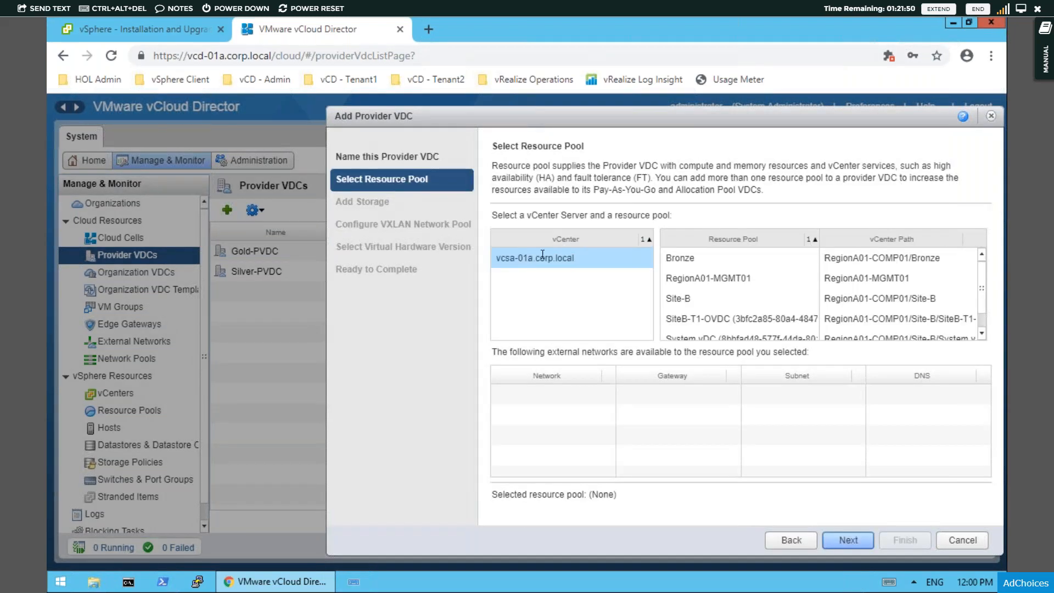
pyautogui.click(689, 260)
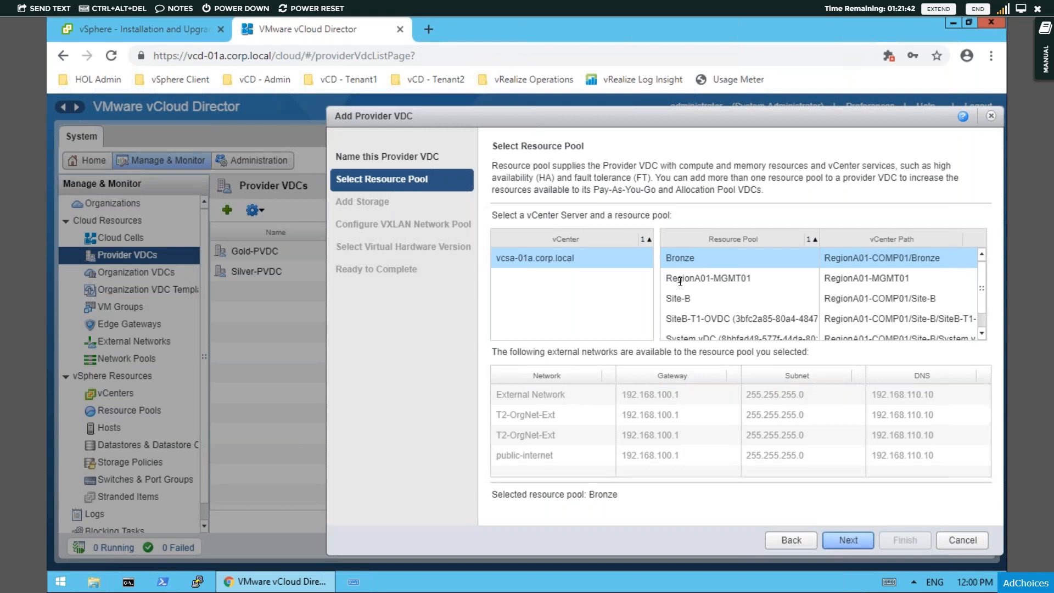
pyautogui.click(853, 549)
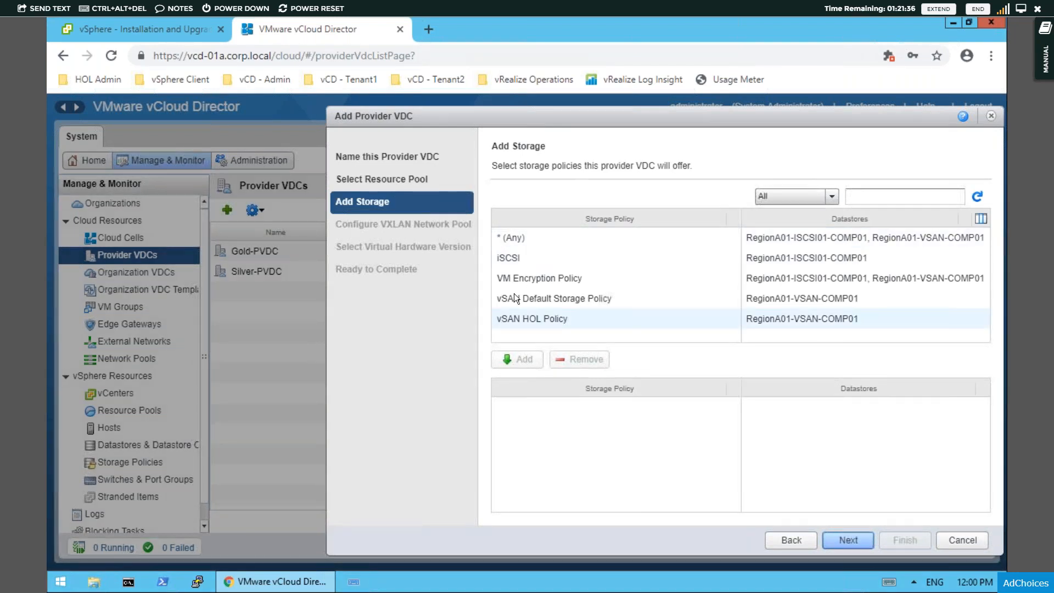
pyautogui.click(528, 320)
pyautogui.click(524, 360)
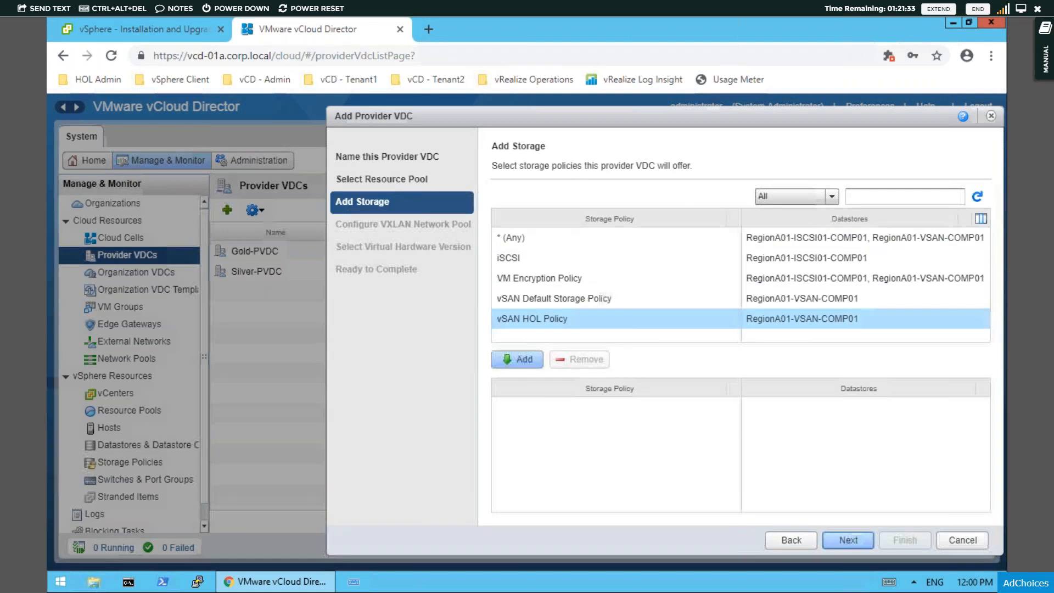
# - Finish the Bronze-PVDC provider VDC with a default VXLAN network pool and Hardware Version 14, and refresh the provider VDC list
pyautogui.click(841, 538)
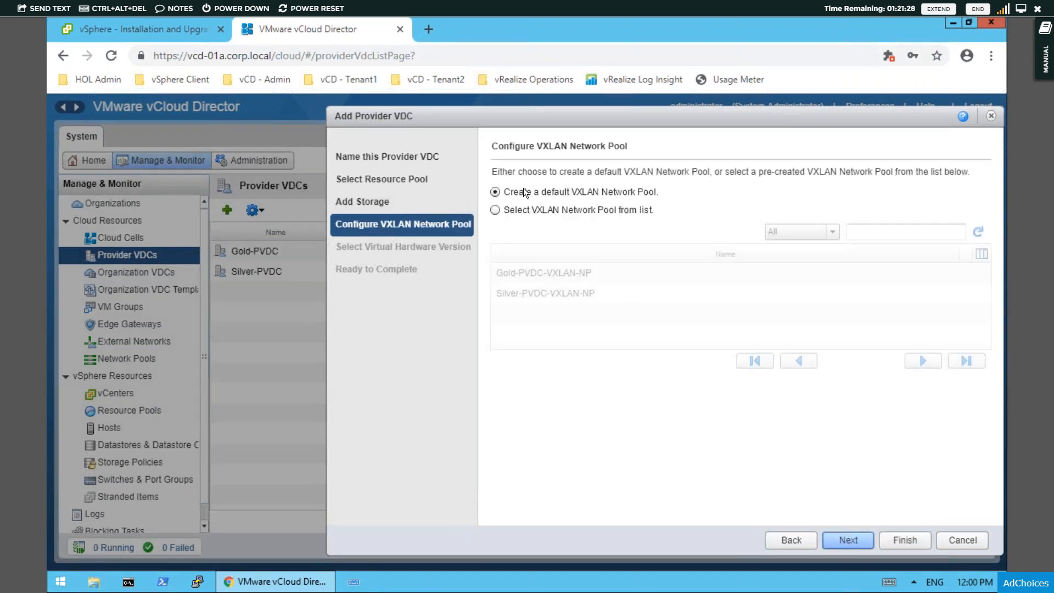
pyautogui.click(495, 210)
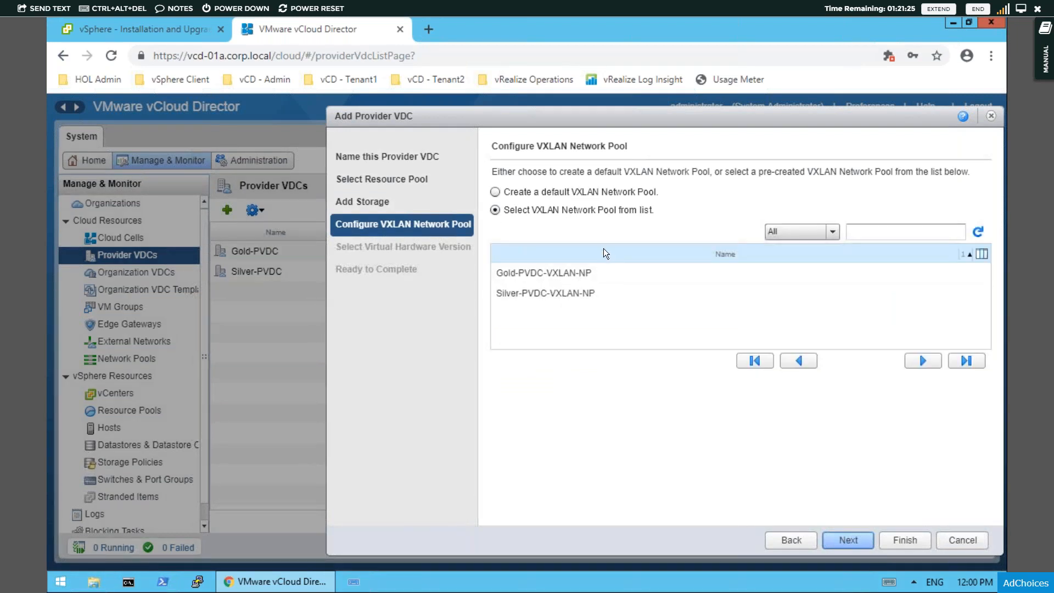
pyautogui.click(496, 192)
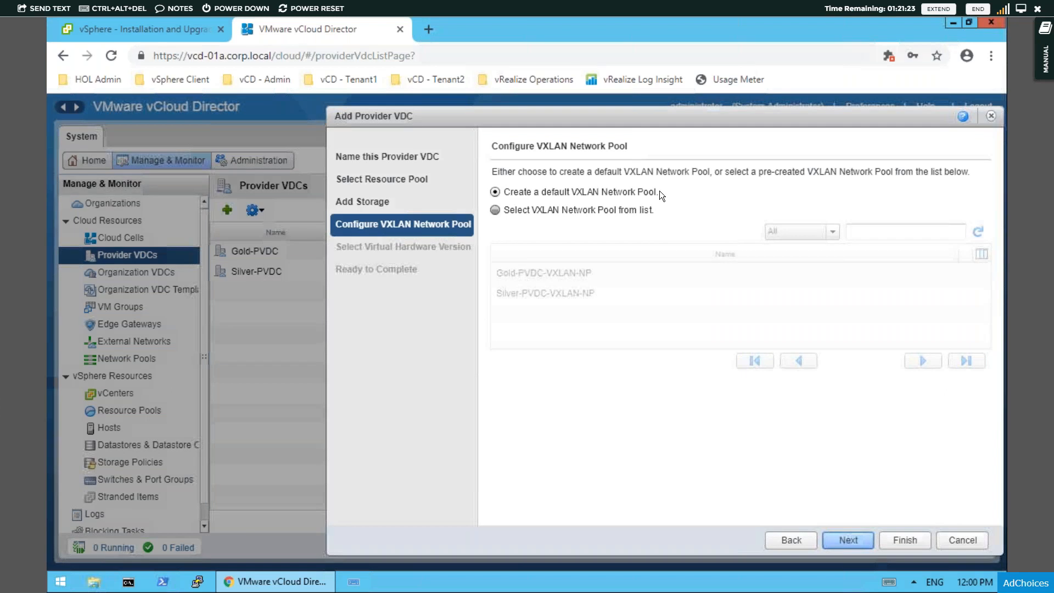
pyautogui.click(856, 539)
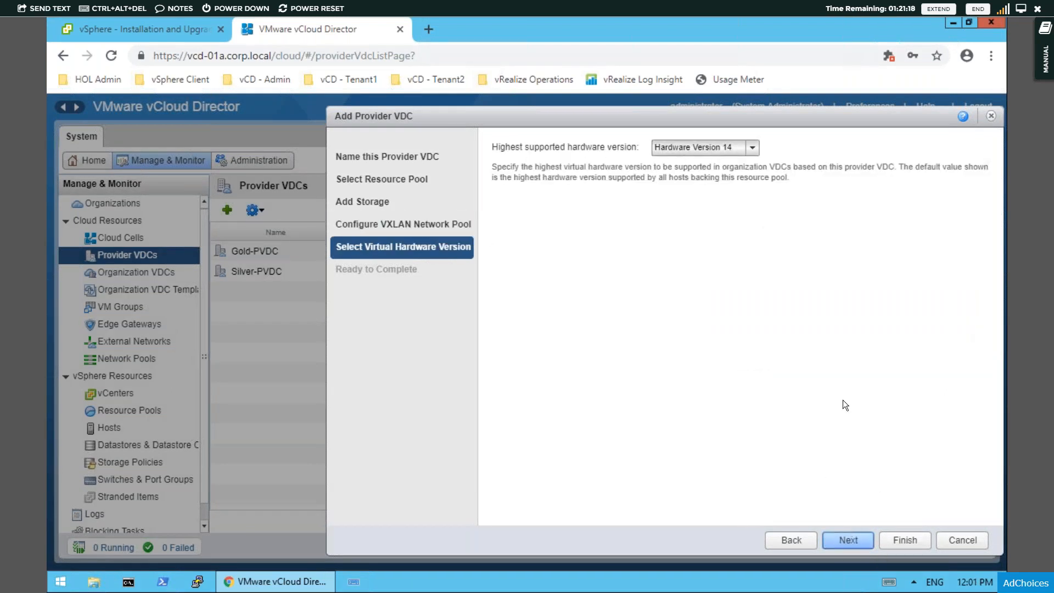
pyautogui.click(851, 545)
pyautogui.click(885, 546)
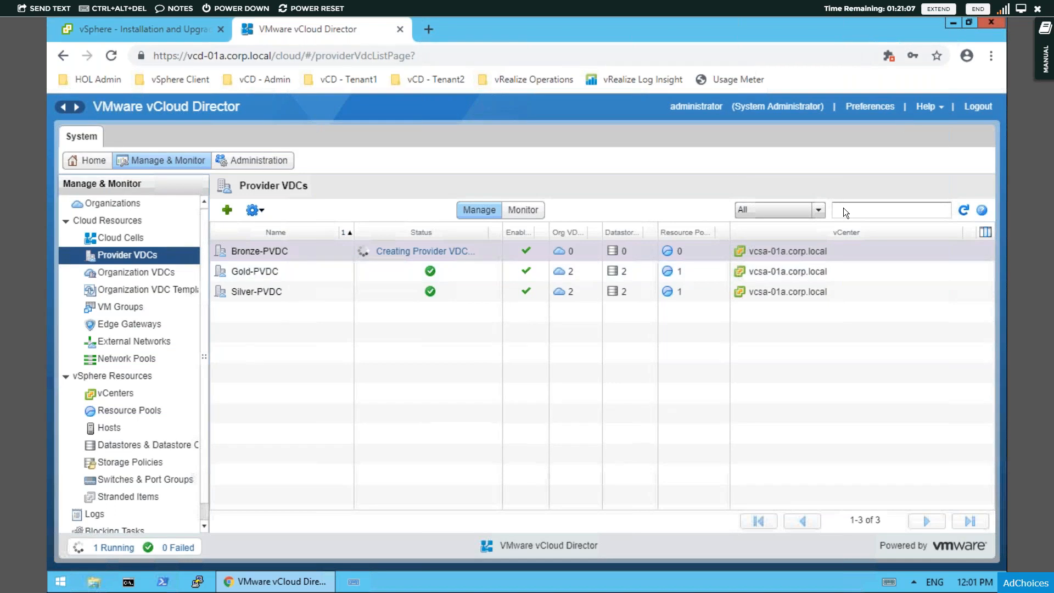
pyautogui.click(278, 249)
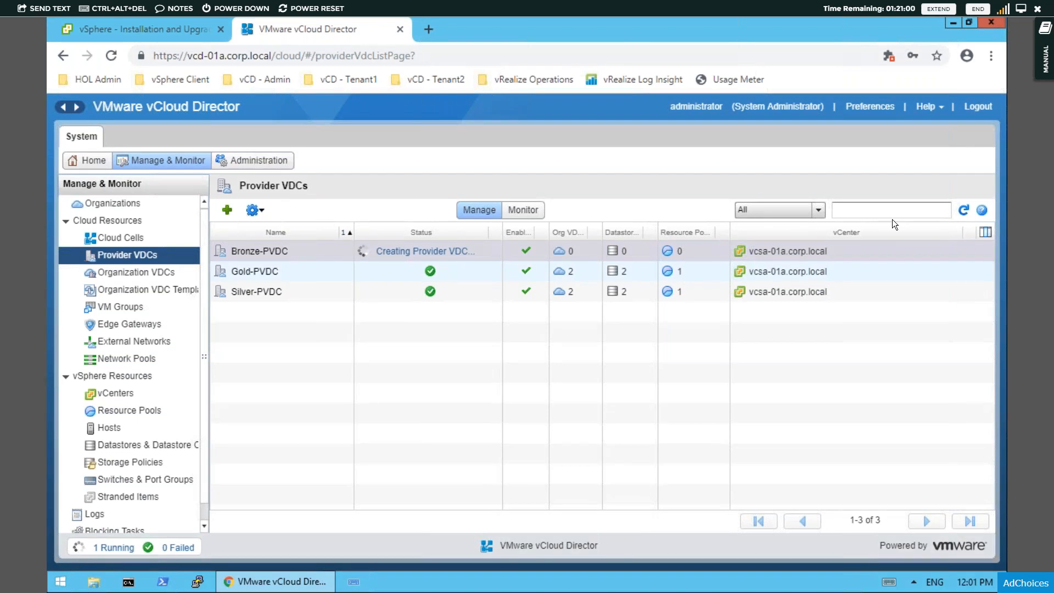
pyautogui.click(981, 210)
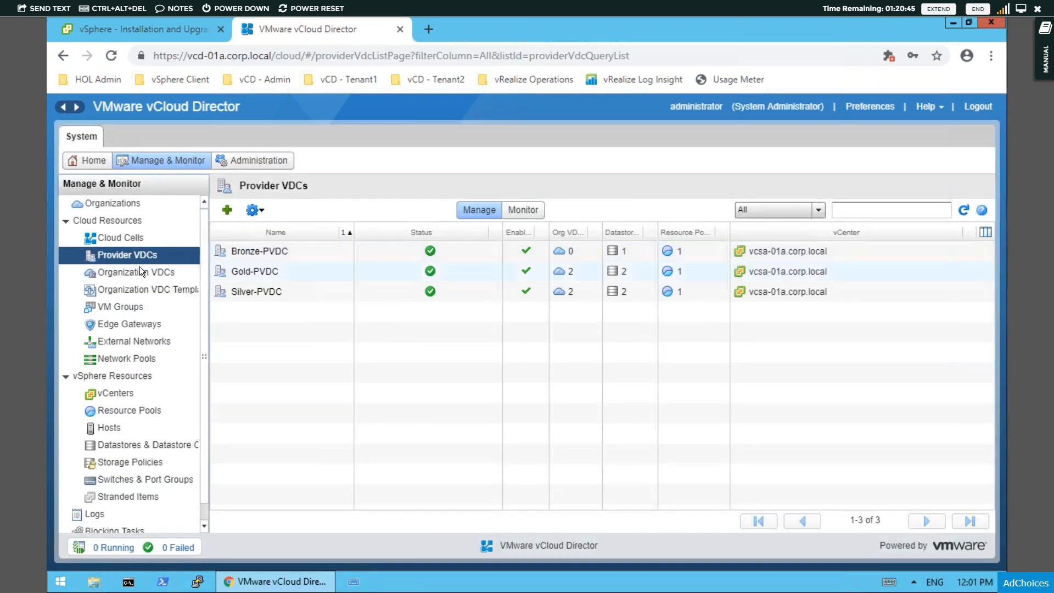
# - Begin a new organization VDC for organization T3 and continue to its provider VDC selection
pyautogui.click(156, 267)
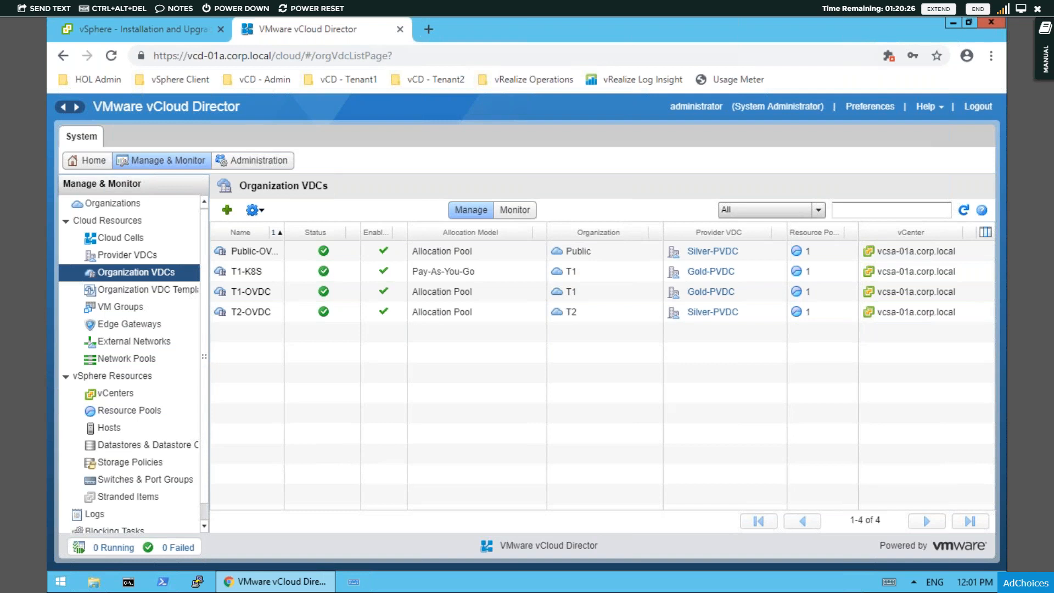
pyautogui.click(228, 213)
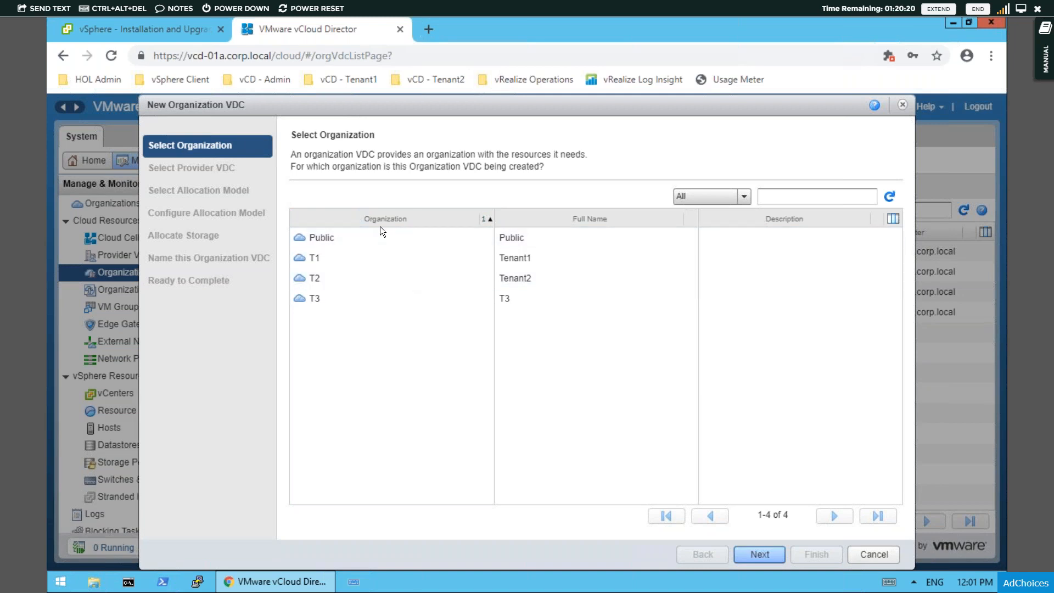
pyautogui.click(340, 297)
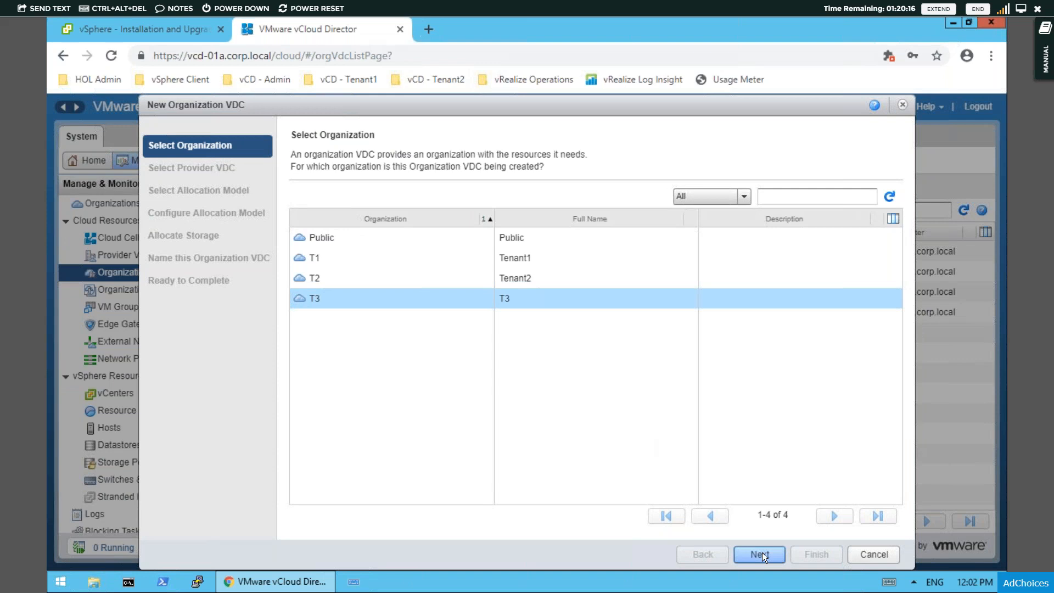
pyautogui.click(762, 553)
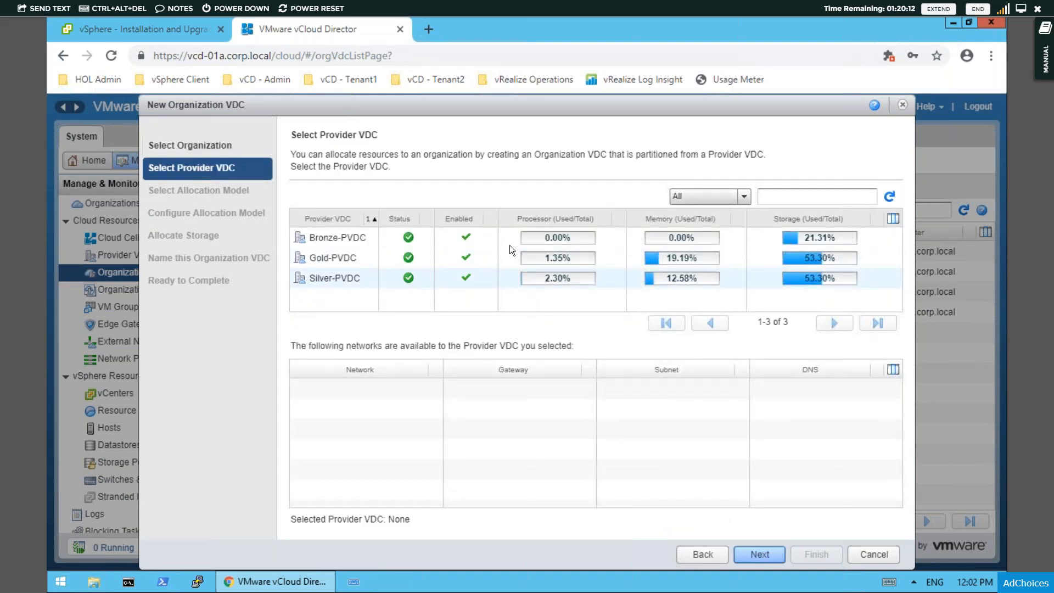
# - Assign Bronze-PVDC as the provider VDC backing the new organization VDC
pyautogui.click(524, 217)
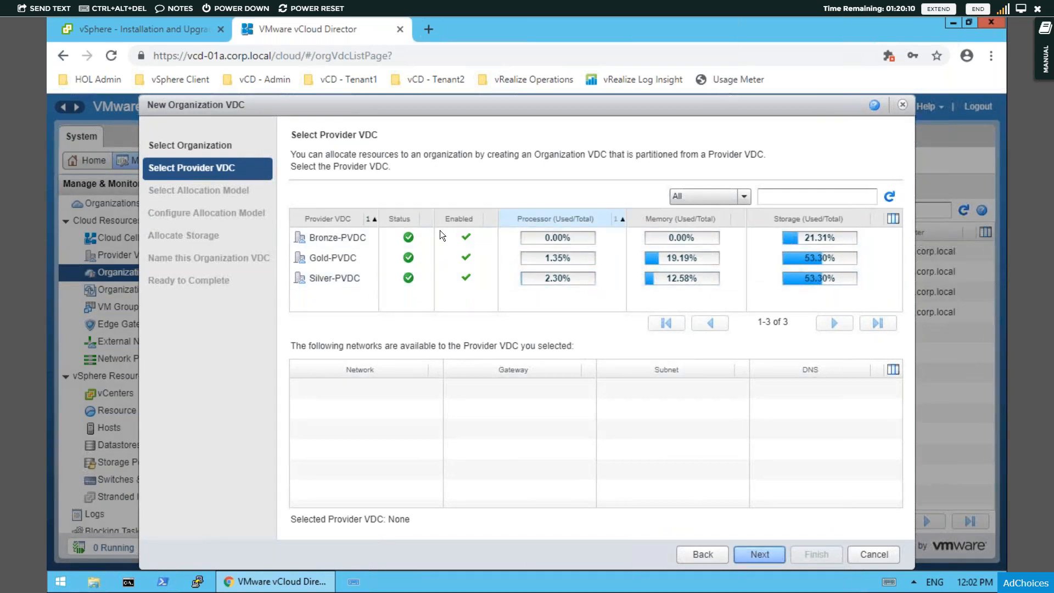
pyautogui.click(335, 233)
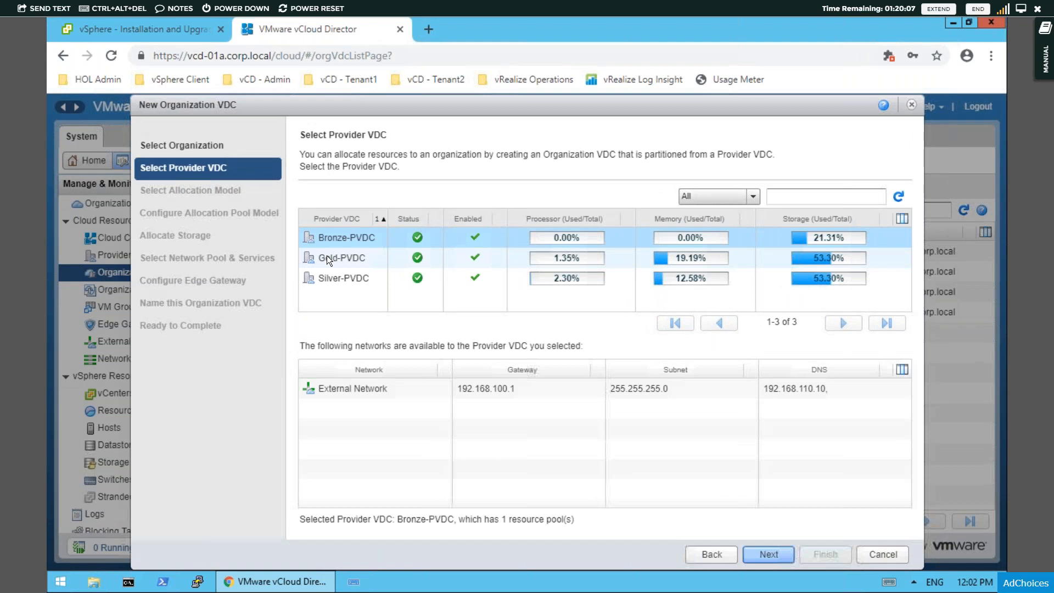
pyautogui.click(327, 257)
pyautogui.click(341, 275)
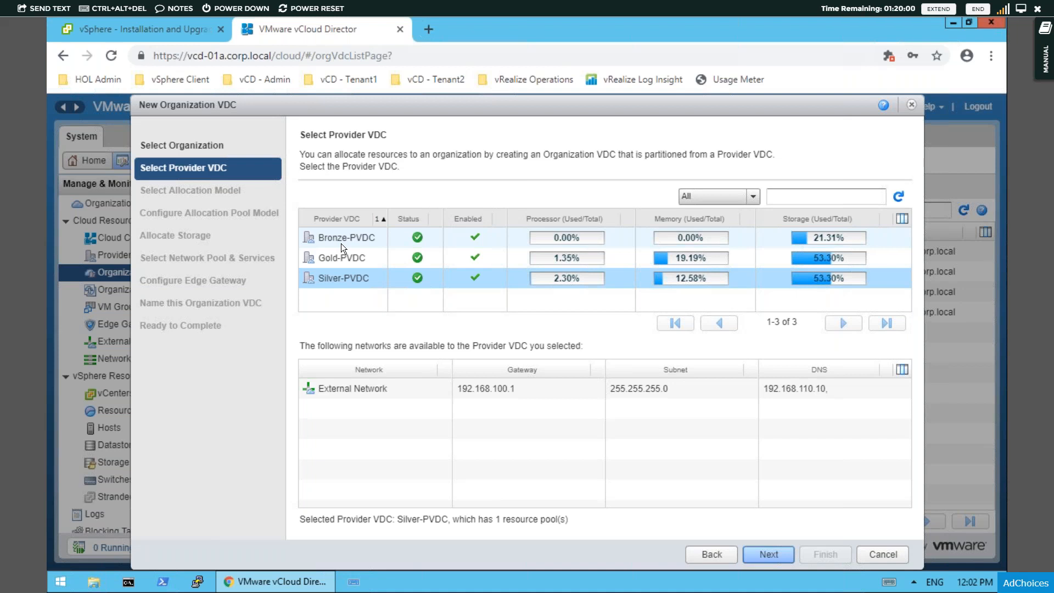
pyautogui.click(338, 239)
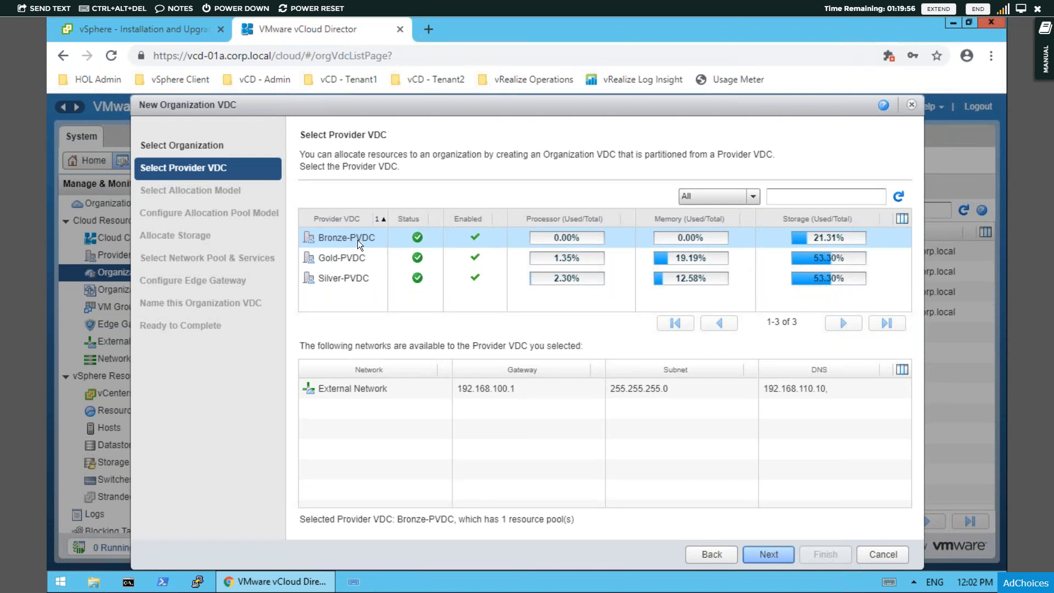
pyautogui.click(771, 555)
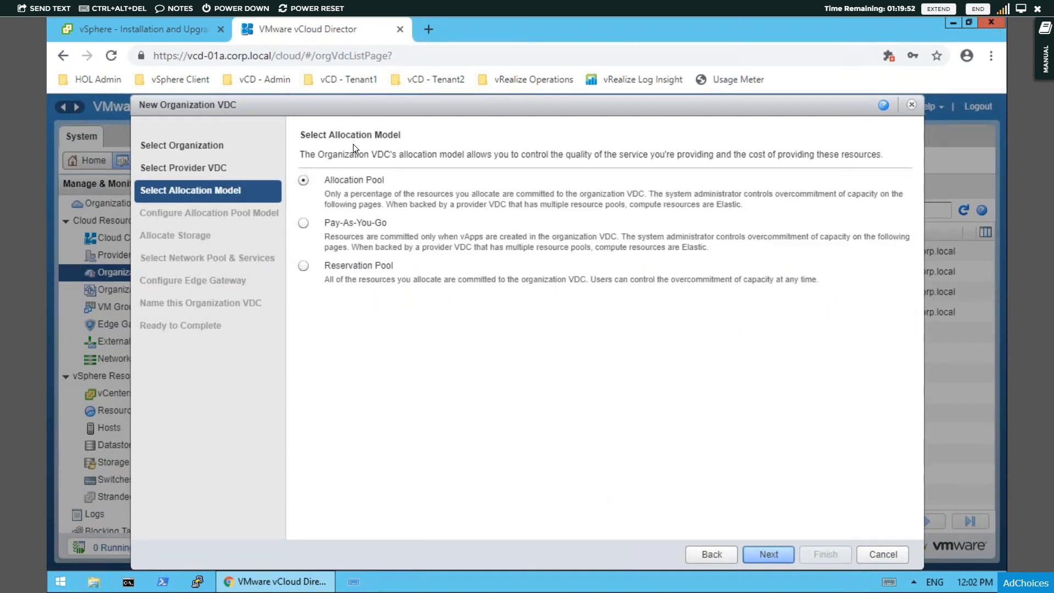
# - Choose the Pay-As-You-Go allocation model and accept its default quota and guarantee settings
pyautogui.click(304, 223)
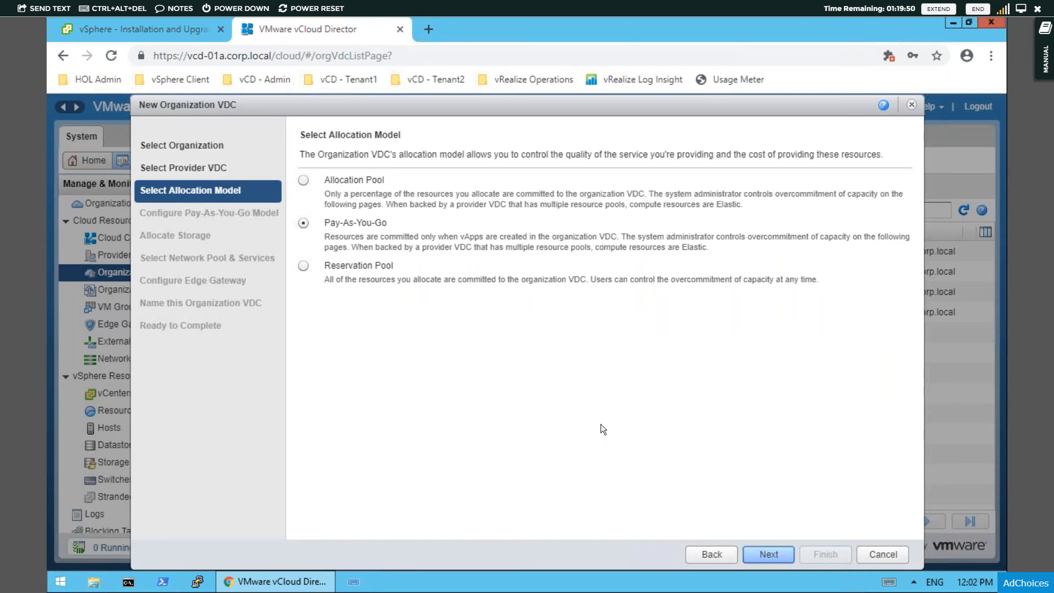
pyautogui.click(768, 556)
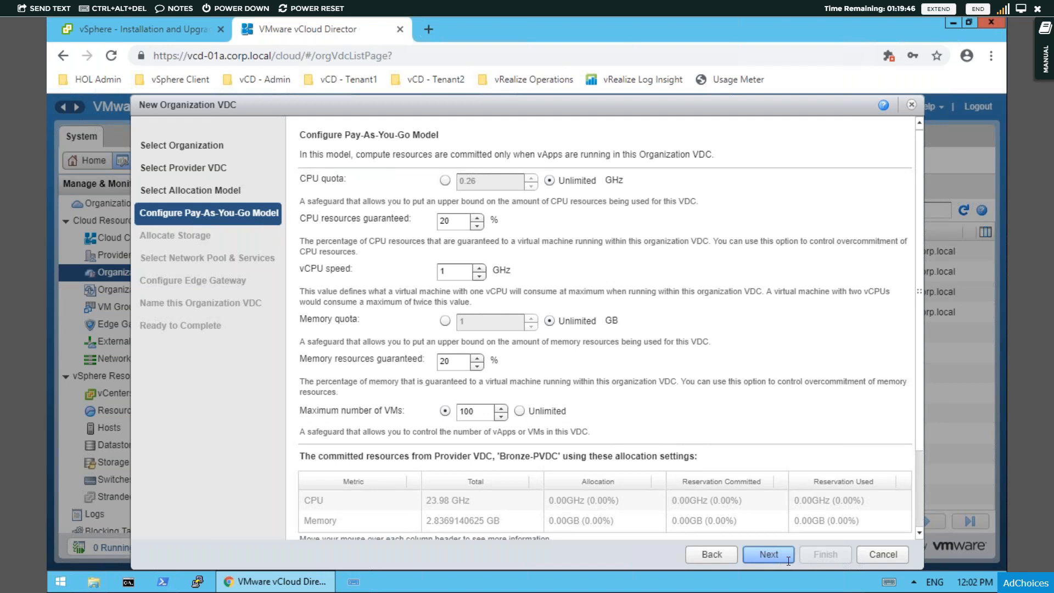
pyautogui.click(768, 555)
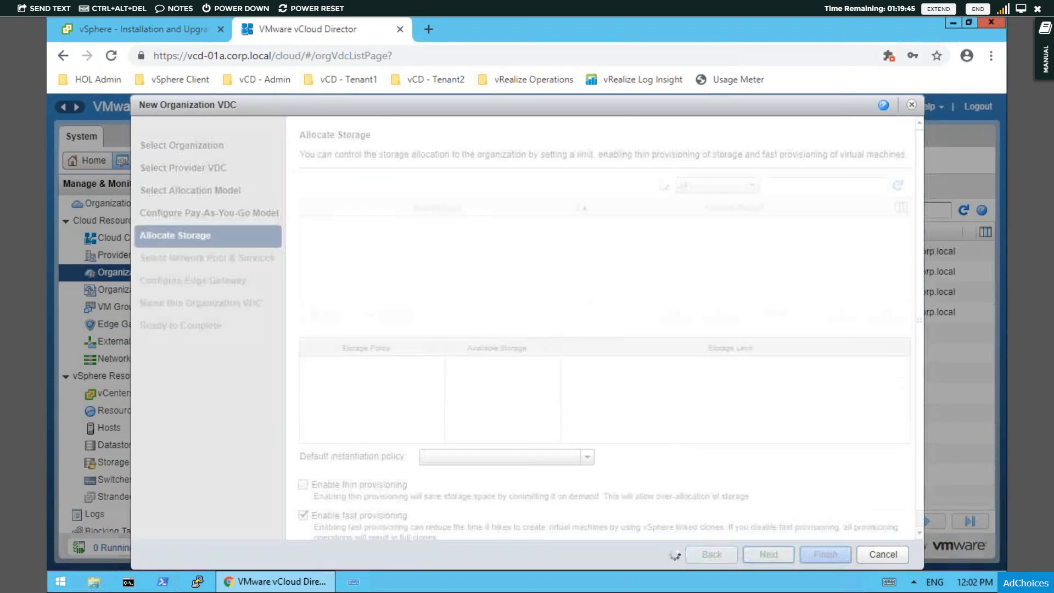
# - Add the vSAN HOL Policy as the organization VDC's storage policy, keeping the 12 GB limit and fast provisioning
pyautogui.click(355, 226)
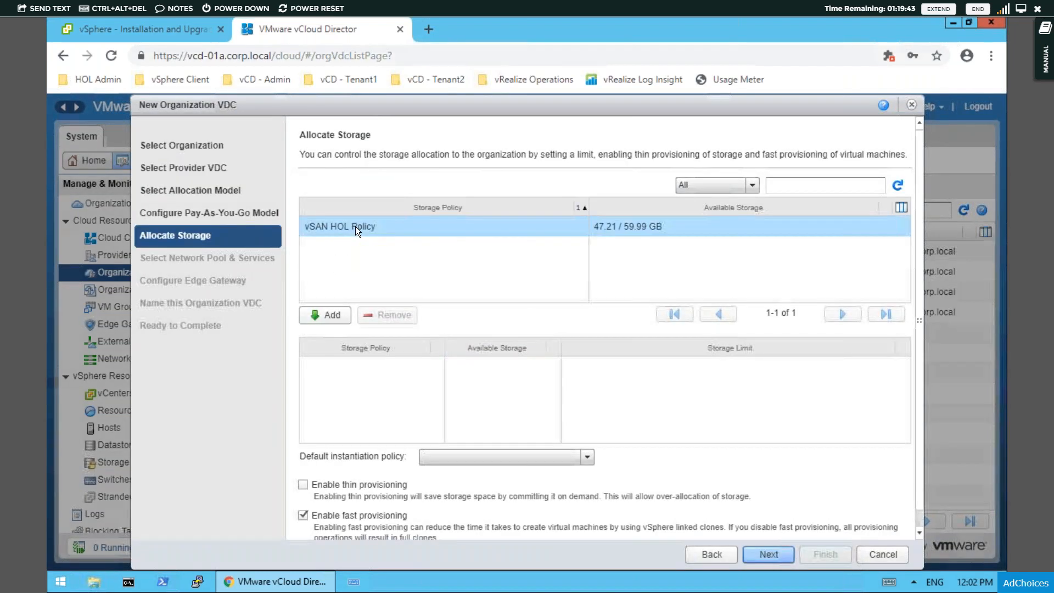
pyautogui.click(331, 318)
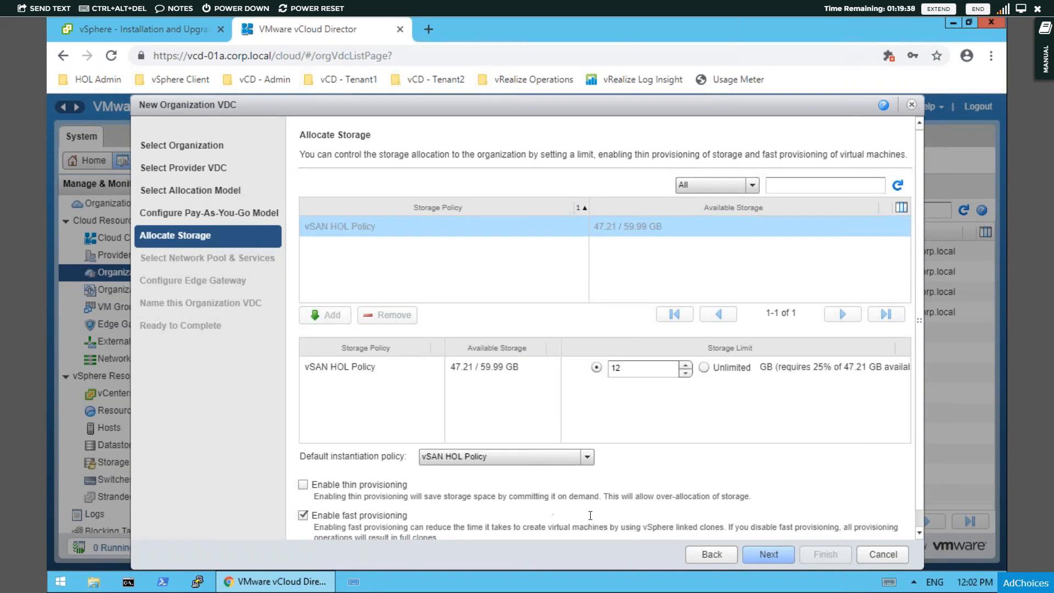
pyautogui.click(758, 556)
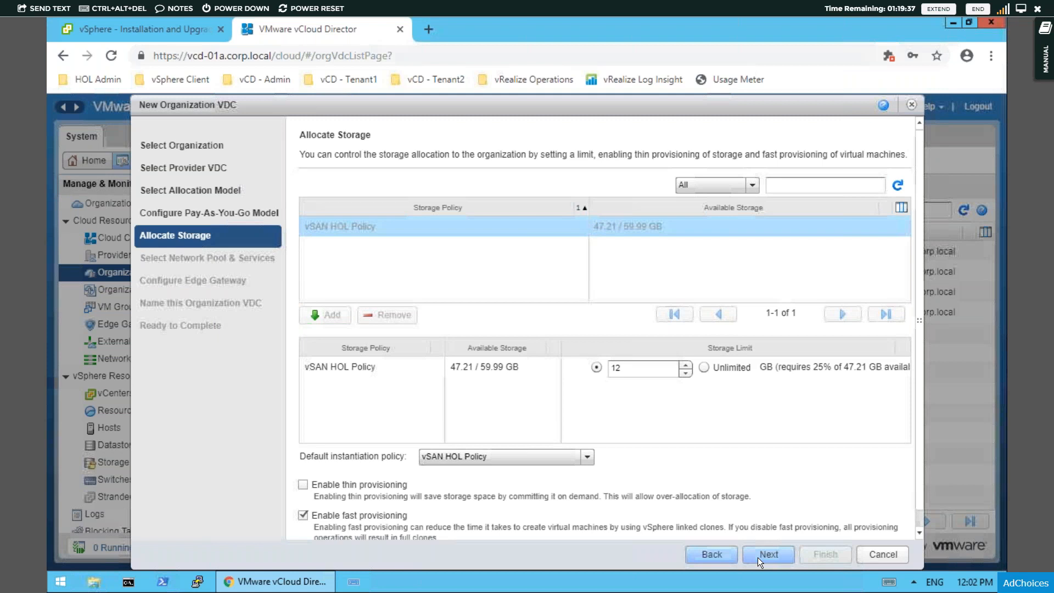
# - Set the network pool to Bronze-PVDC-VXLAN-NP with the default quota of 1000 and skip creating an edge gateway
pyautogui.click(436, 184)
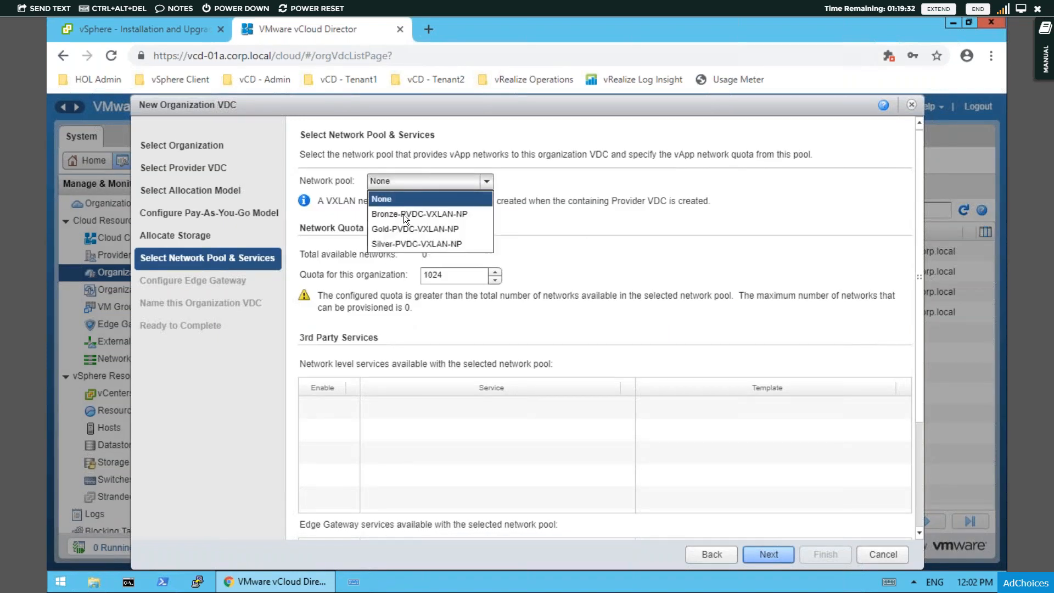
pyautogui.click(403, 214)
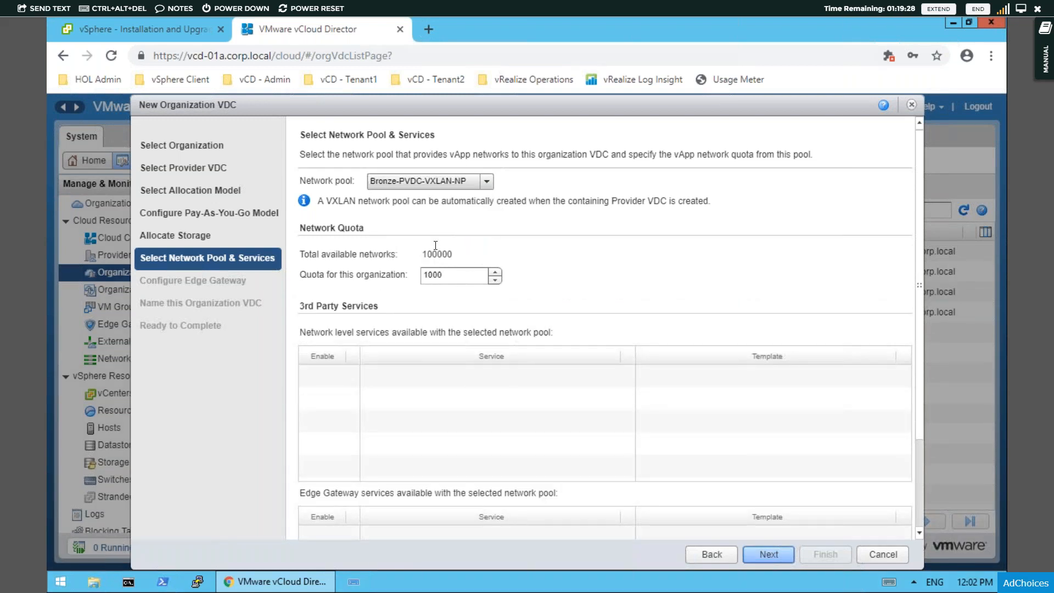
pyautogui.click(765, 555)
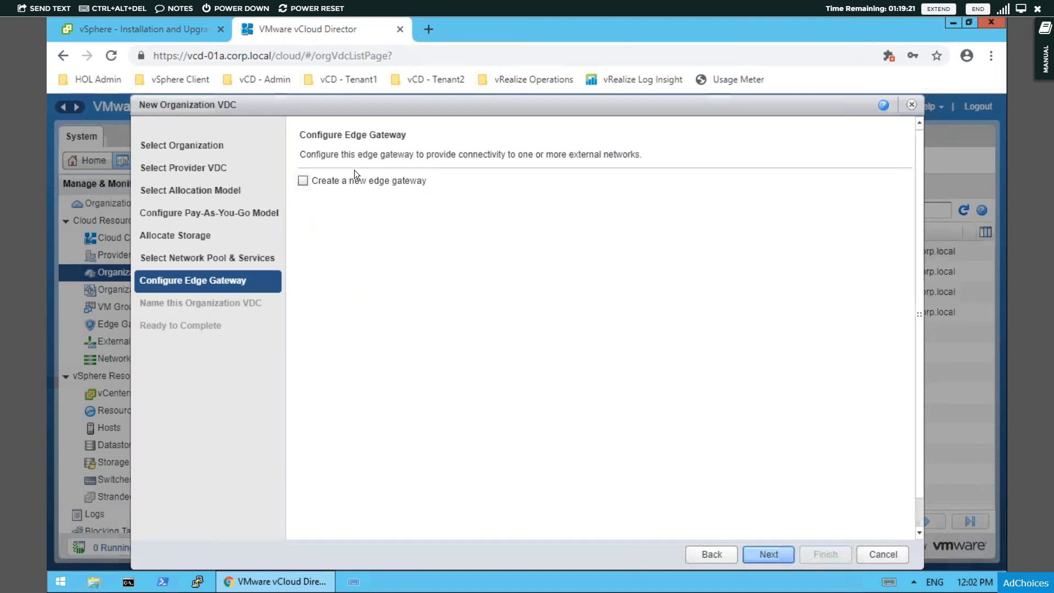
pyautogui.click(769, 554)
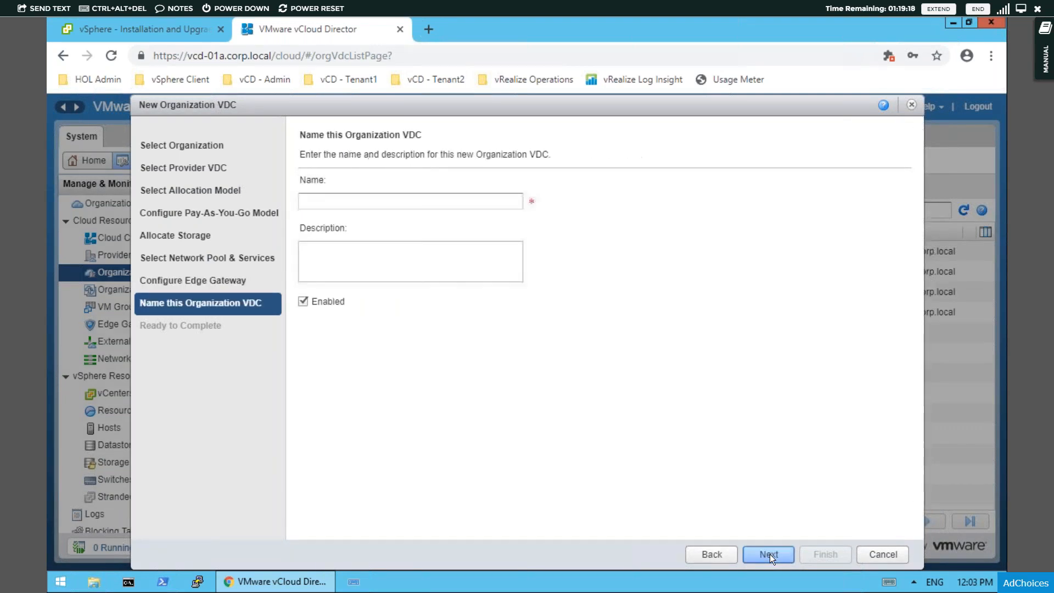
# - Name the organization VDC T3-OVDC, leave it enabled, and finish creating it
pyautogui.click(365, 200)
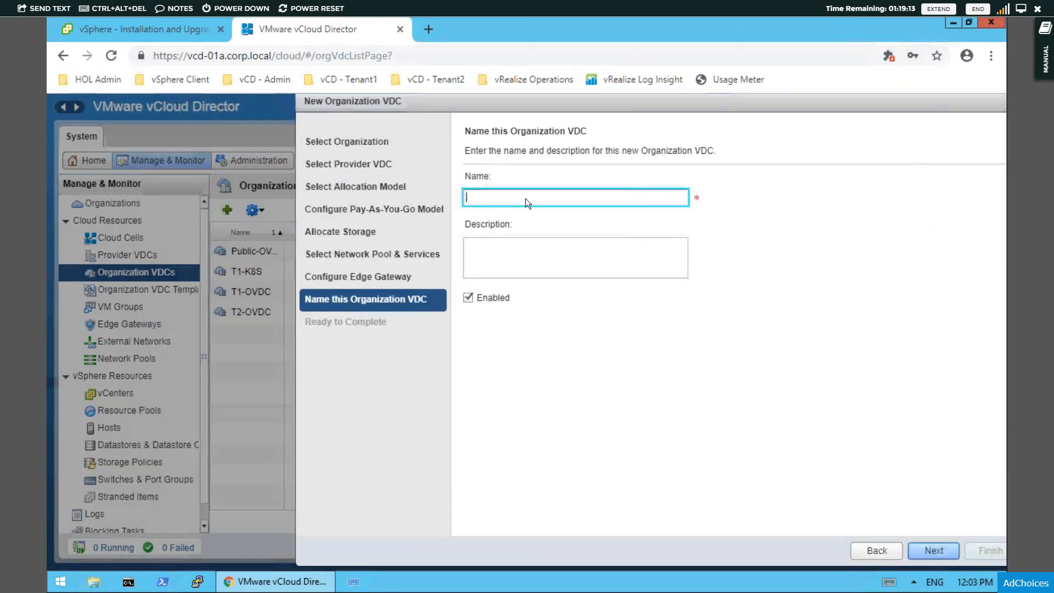
pyautogui.write('T3-')
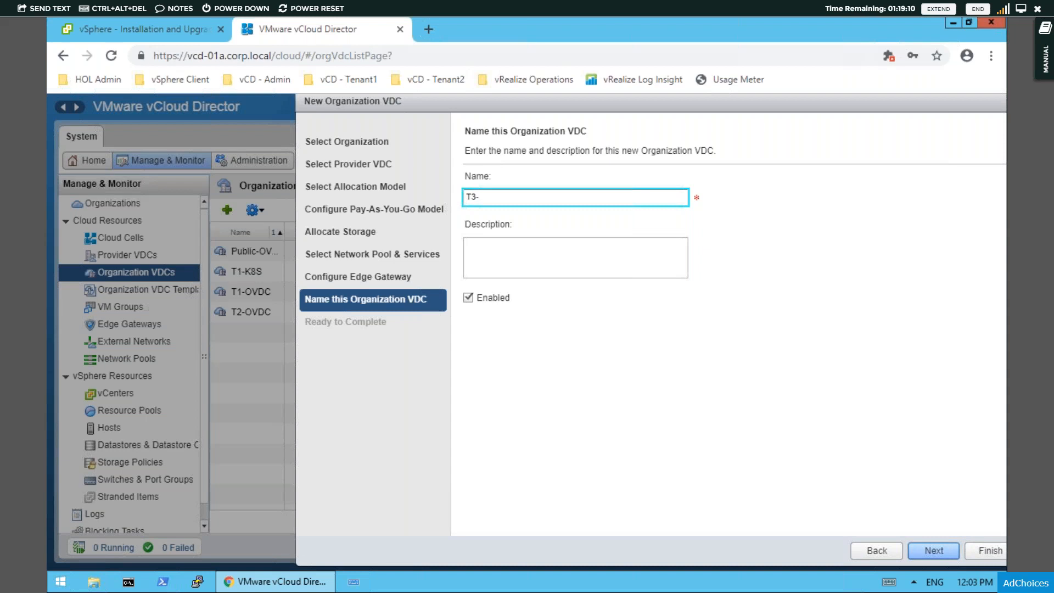
pyautogui.write('OVDC')
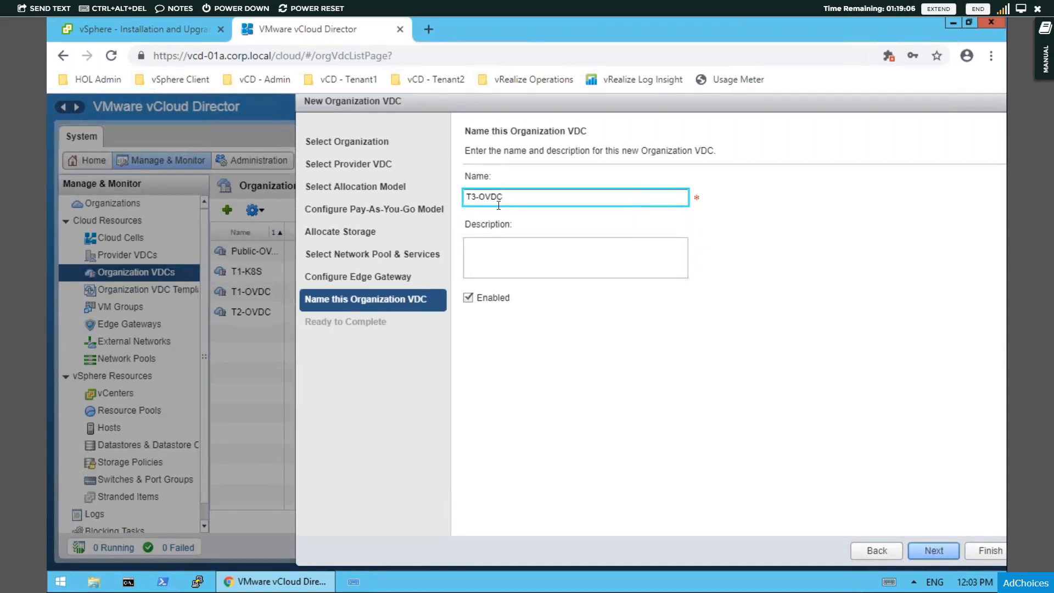
pyautogui.click(923, 556)
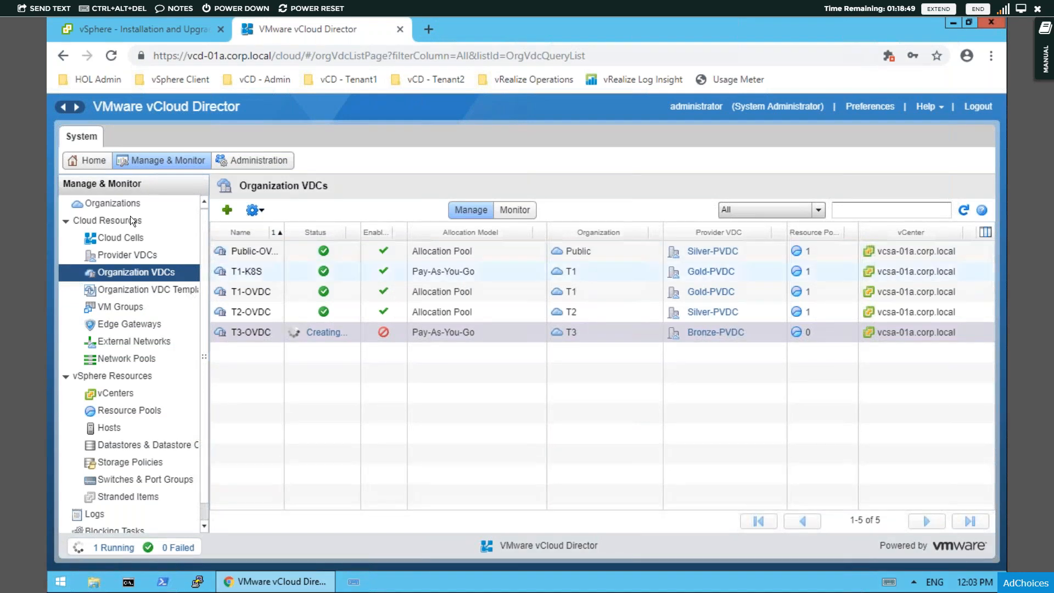
# - Open the properties of the T3 organization and select its entire default organization URL
pyautogui.click(124, 203)
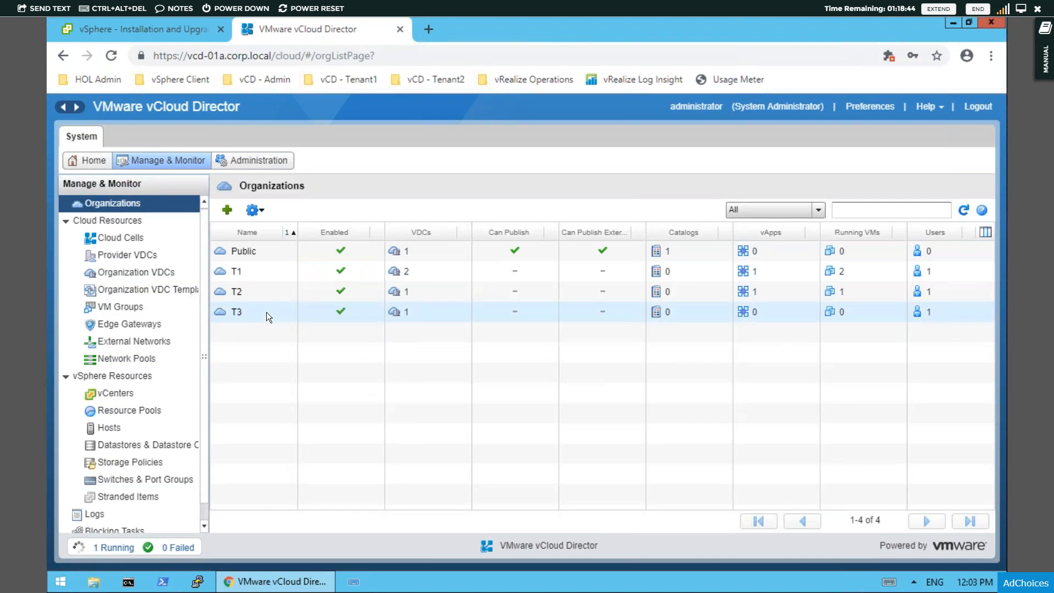
pyautogui.click(235, 313)
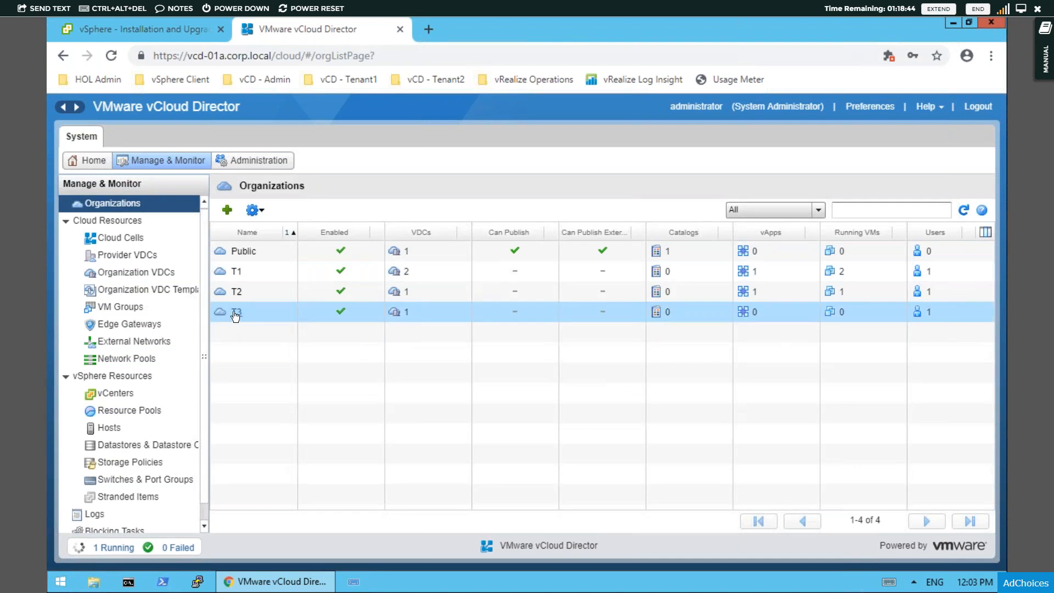
pyautogui.click(262, 212)
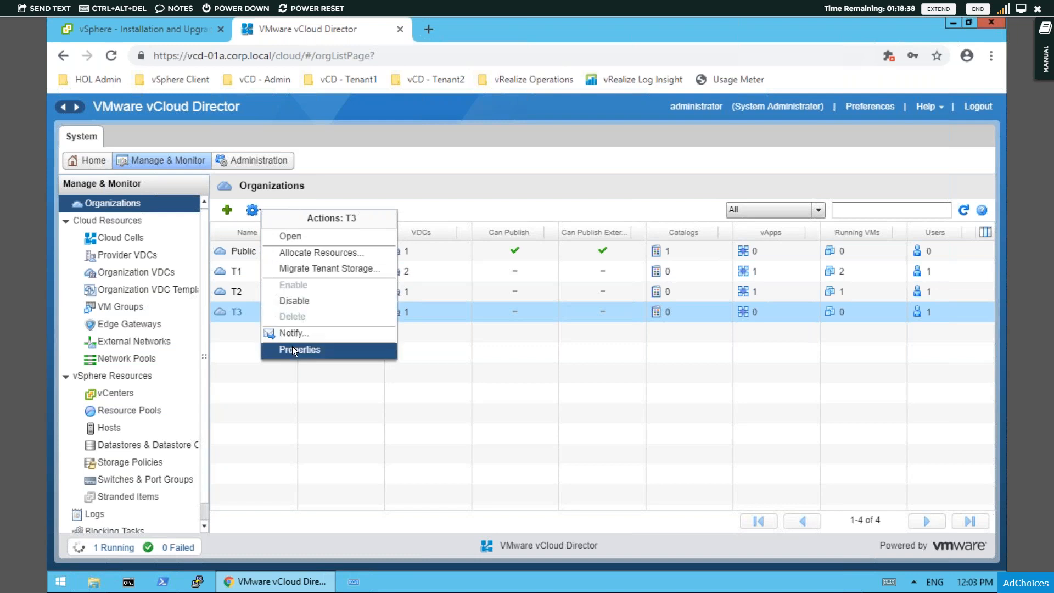
pyautogui.click(293, 349)
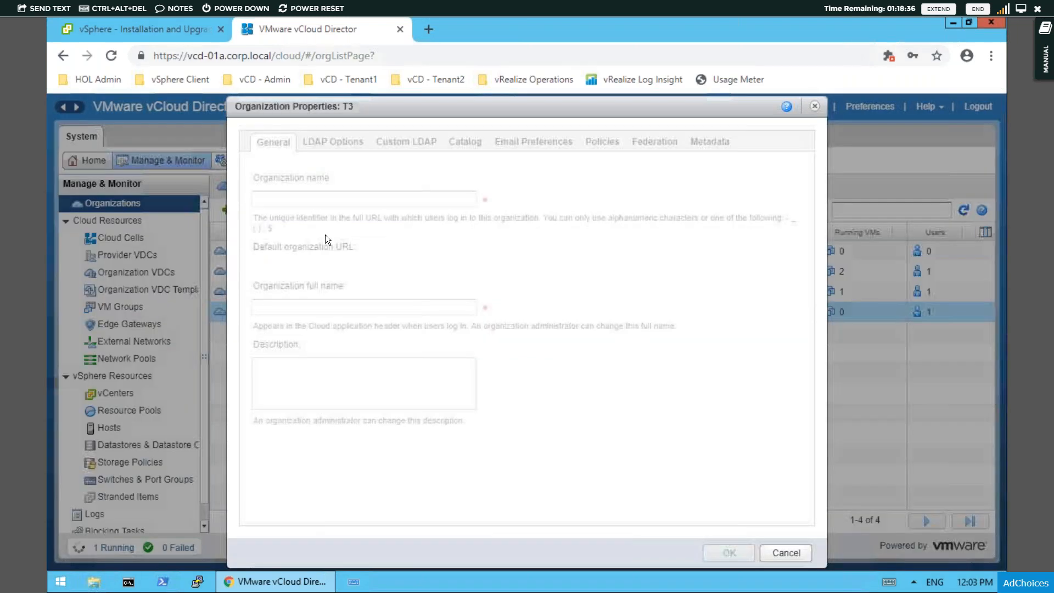
pyautogui.moveTo(409, 266); pyautogui.dragTo(251, 265)
pyautogui.hotkey('ctrl', 'c')
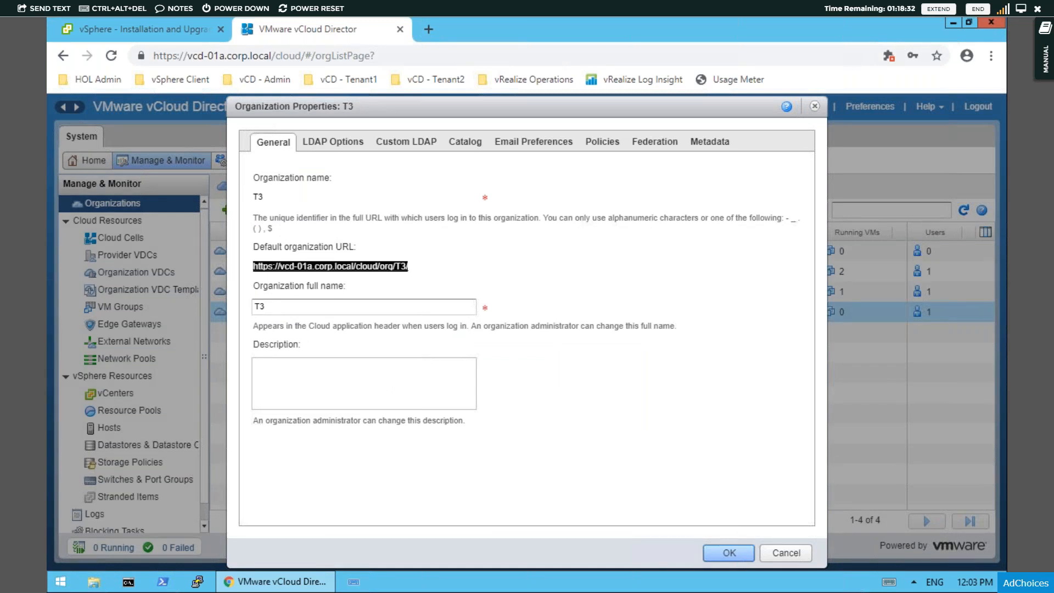
# - Open the copied T3 organization URL in an incognito browser window and allow Flash Player to run on the page
pyautogui.click(429, 29)
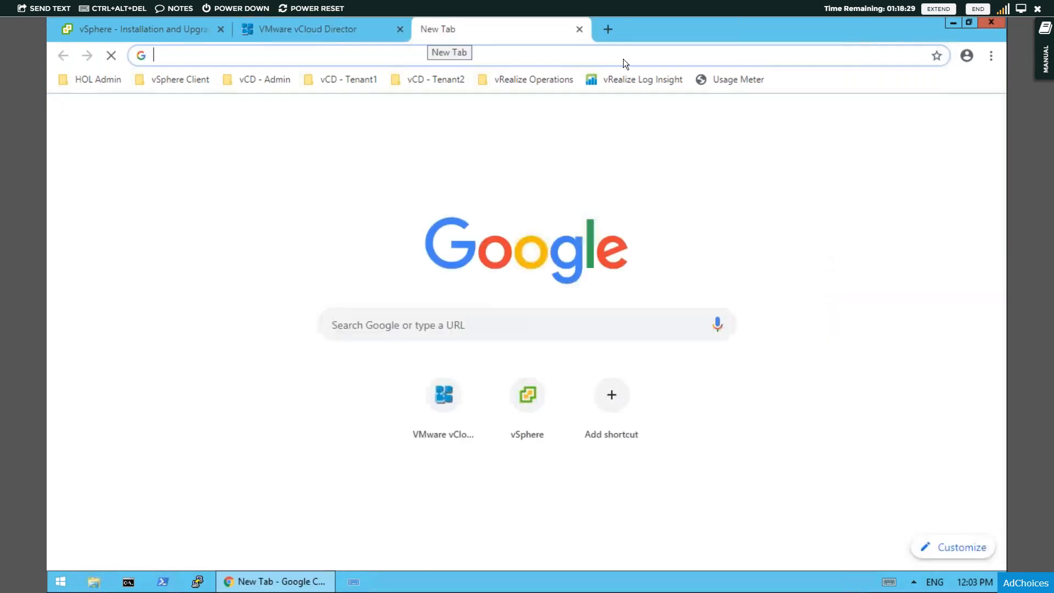
pyautogui.click(994, 58)
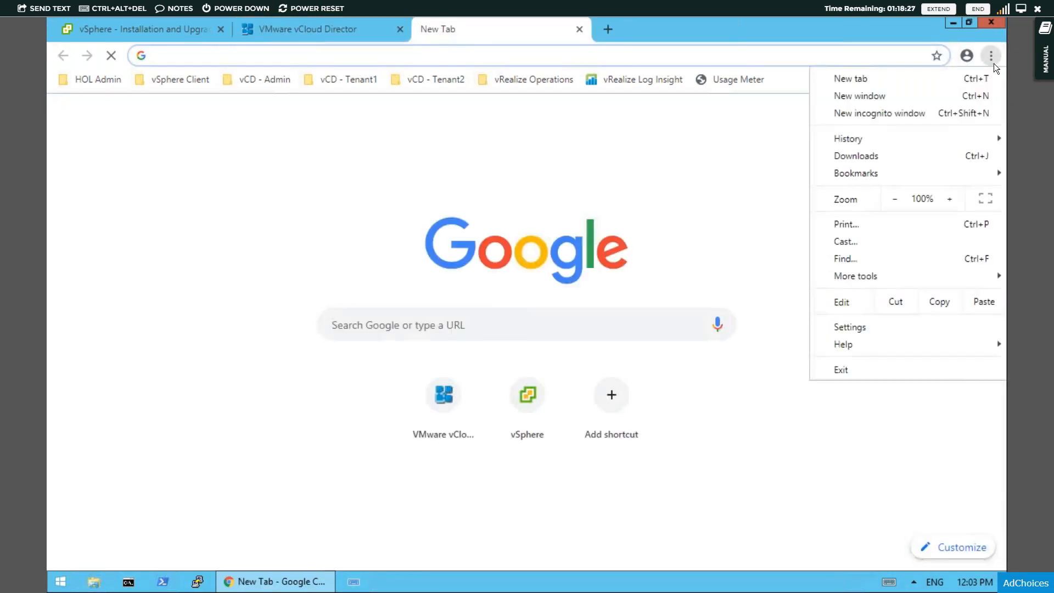
pyautogui.click(888, 114)
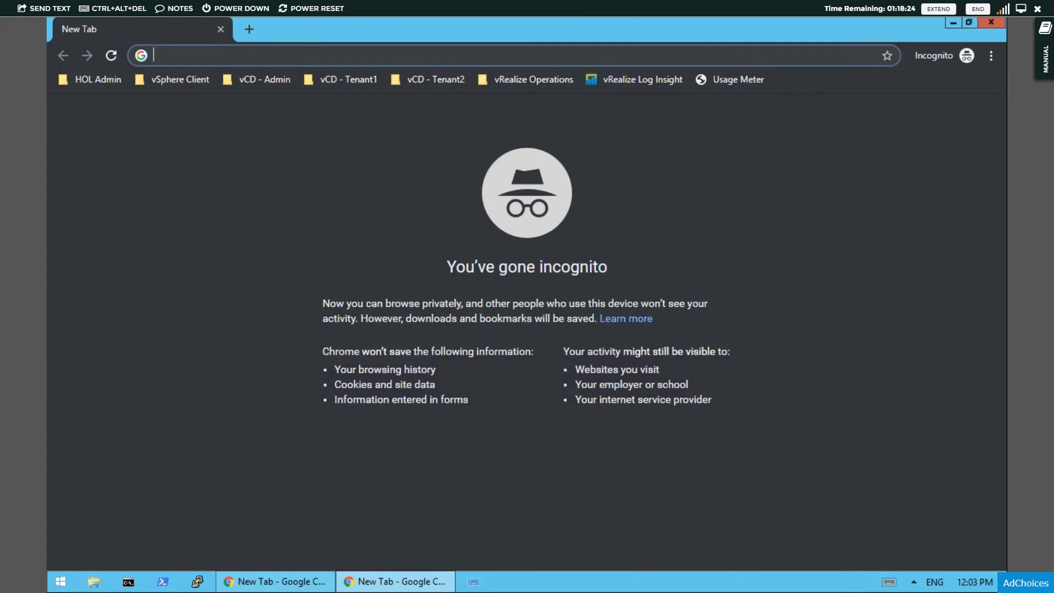
pyautogui.hotkey('ctrl', 'v')
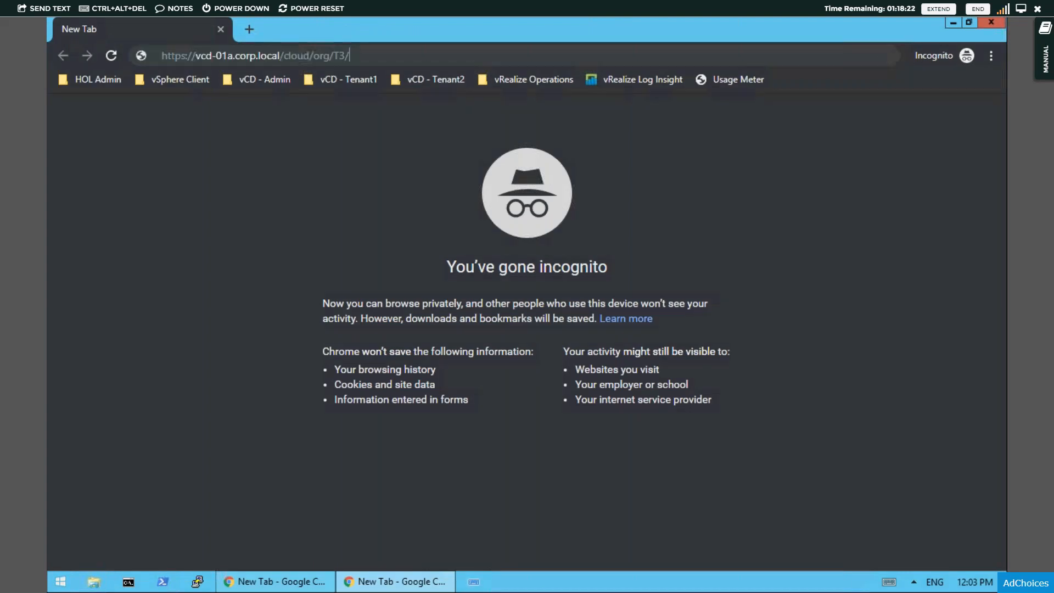
pyautogui.press('Return')
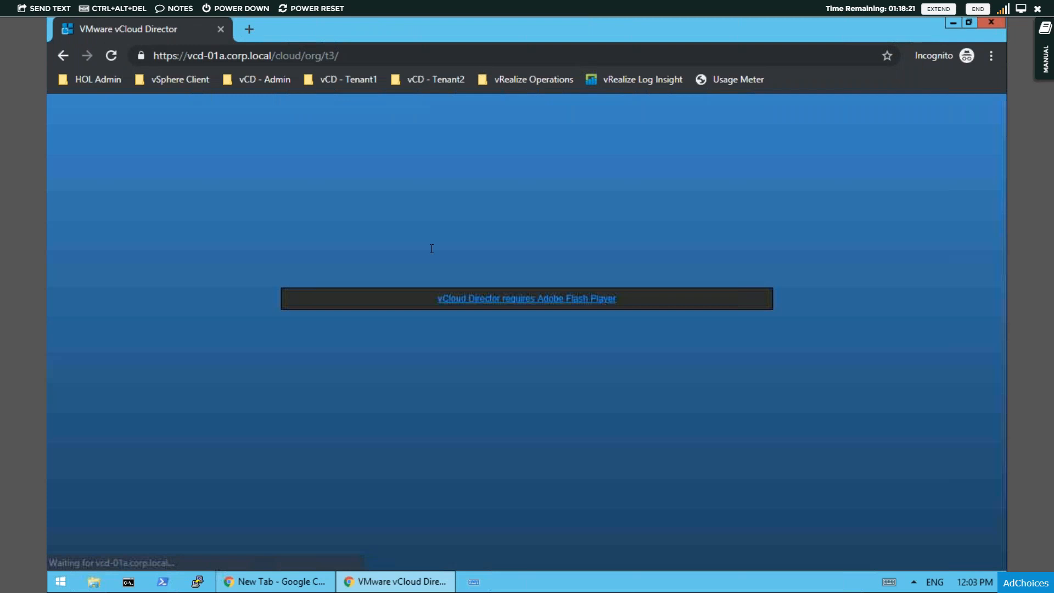
pyautogui.click(442, 298)
pyautogui.click(280, 137)
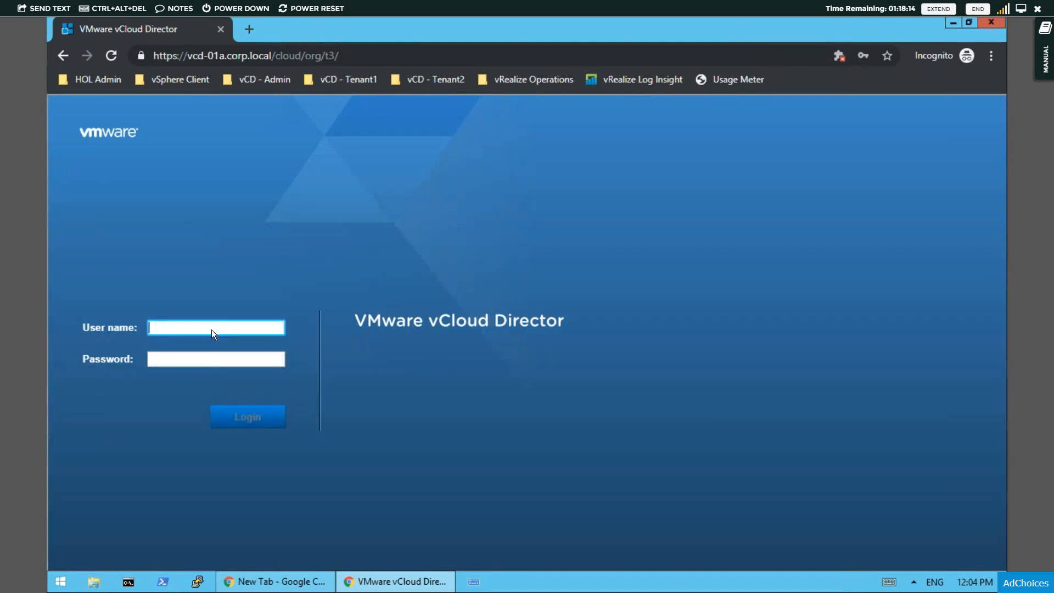
# - Sign in to the T3 organization portal as t3admin with the account password
pyautogui.click(212, 329)
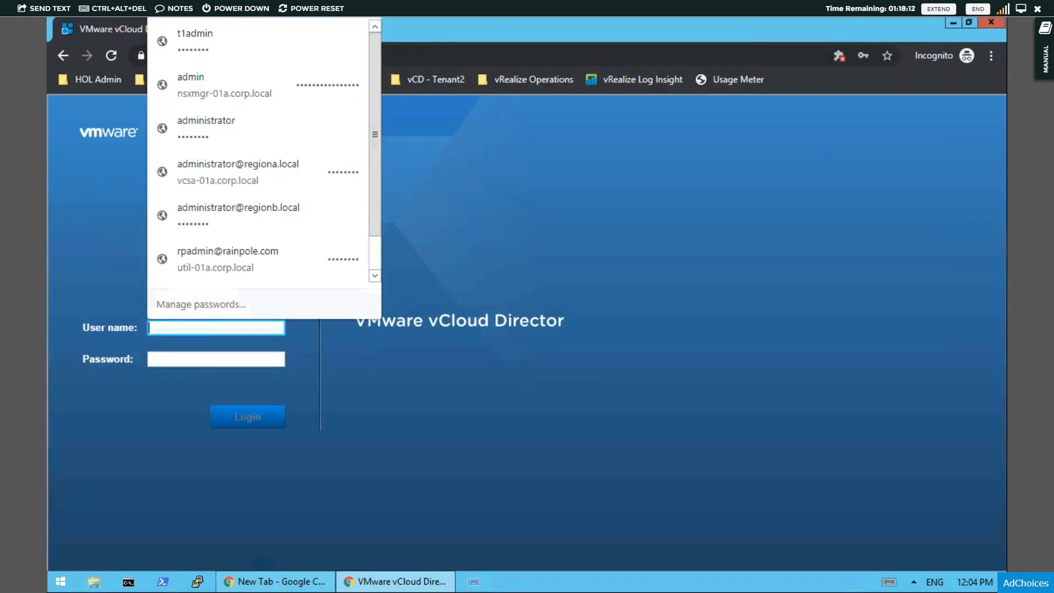
pyautogui.write('t3')
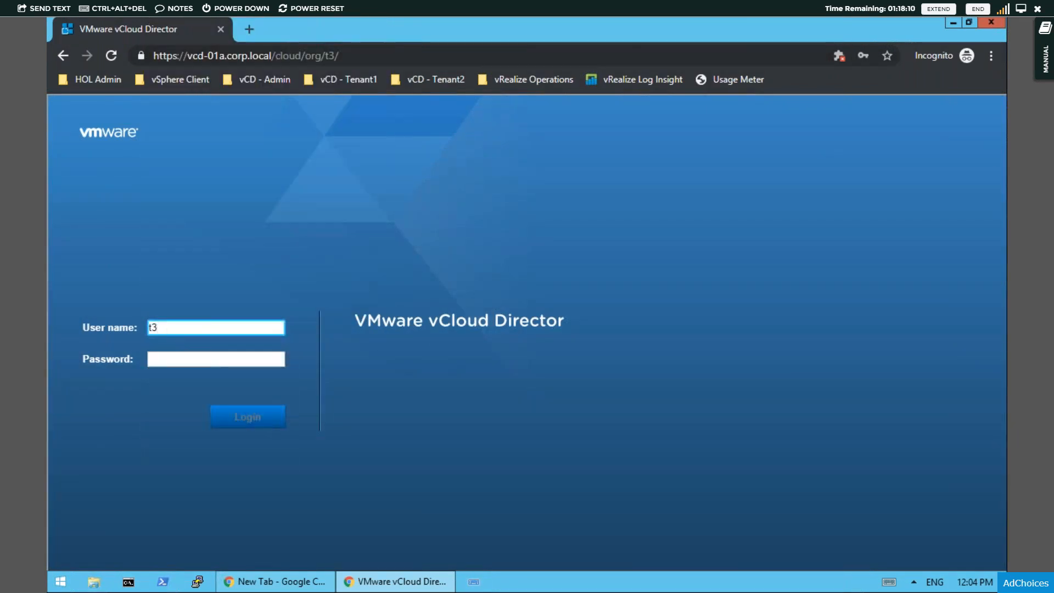
pyautogui.write('admin')
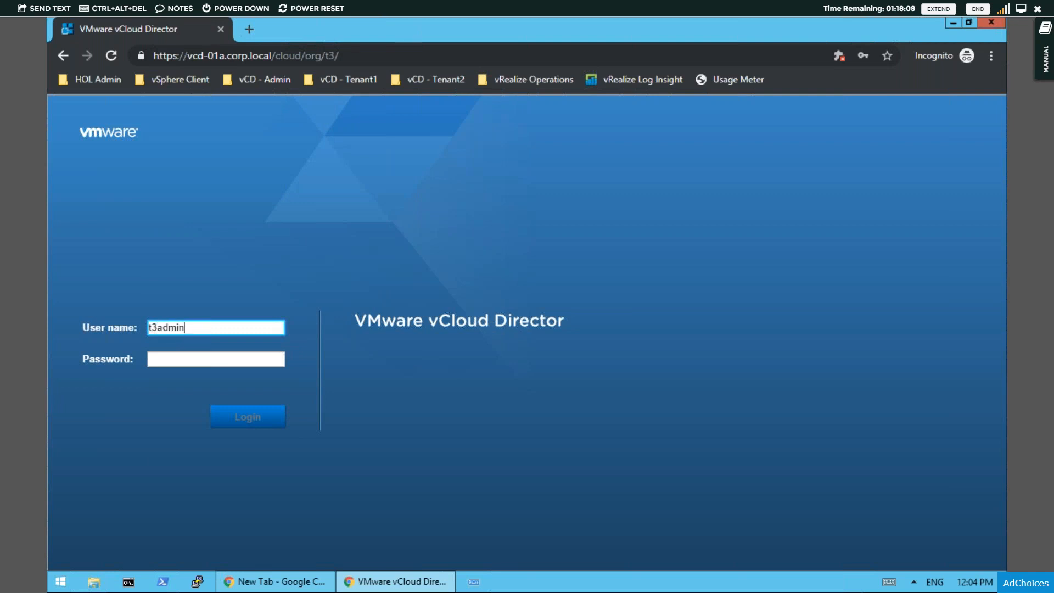
pyautogui.press('Tab')
pyautogui.write('VMware')
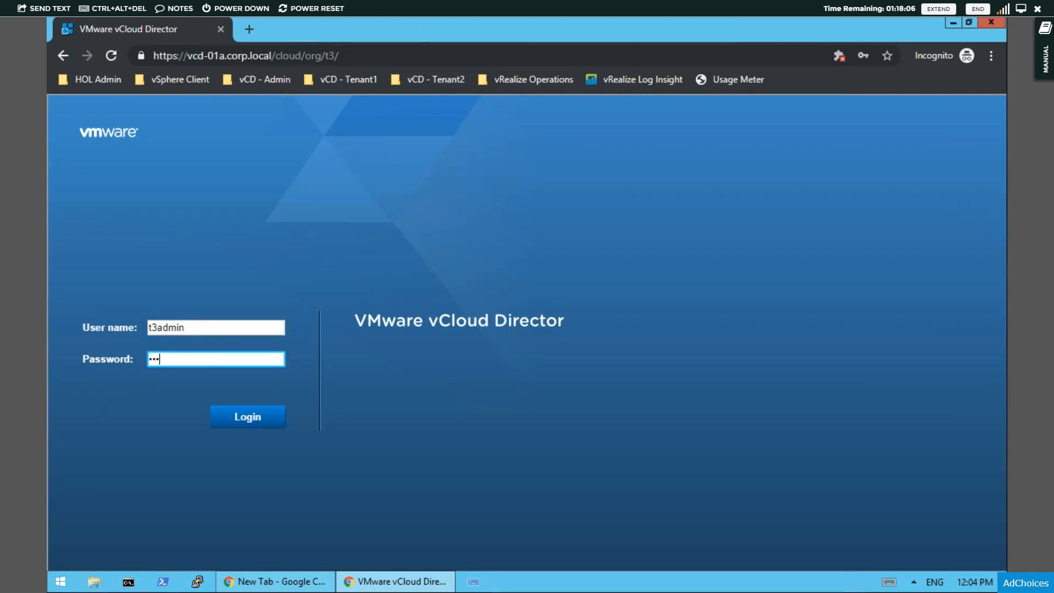
pyautogui.write('1!')
pyautogui.press('Return')
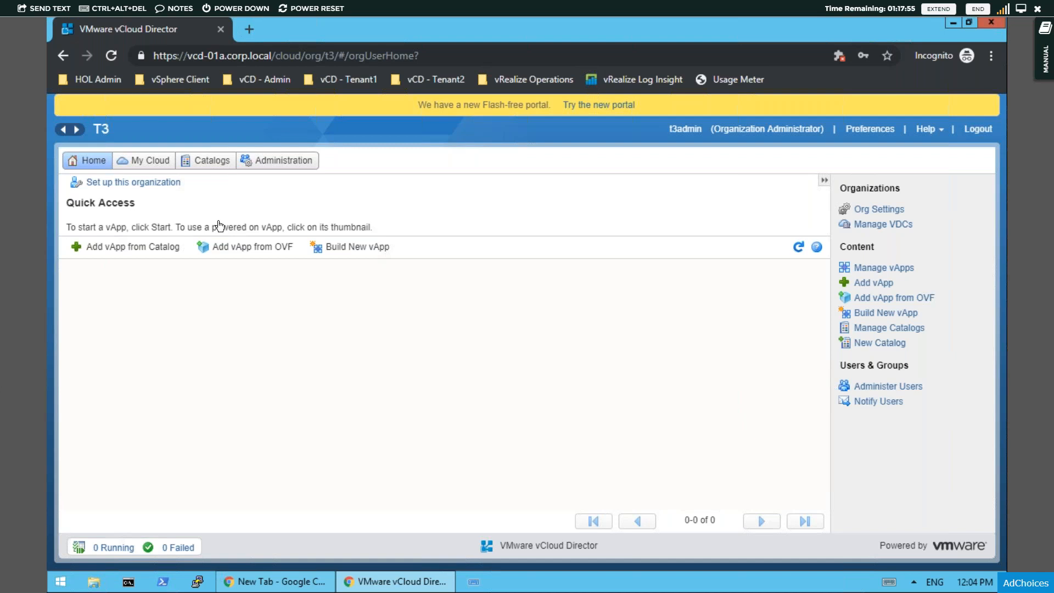
# - Start adding a vApp from a catalog, using the slim-photon-base template from all templates in the Public Catalogs
pyautogui.click(149, 248)
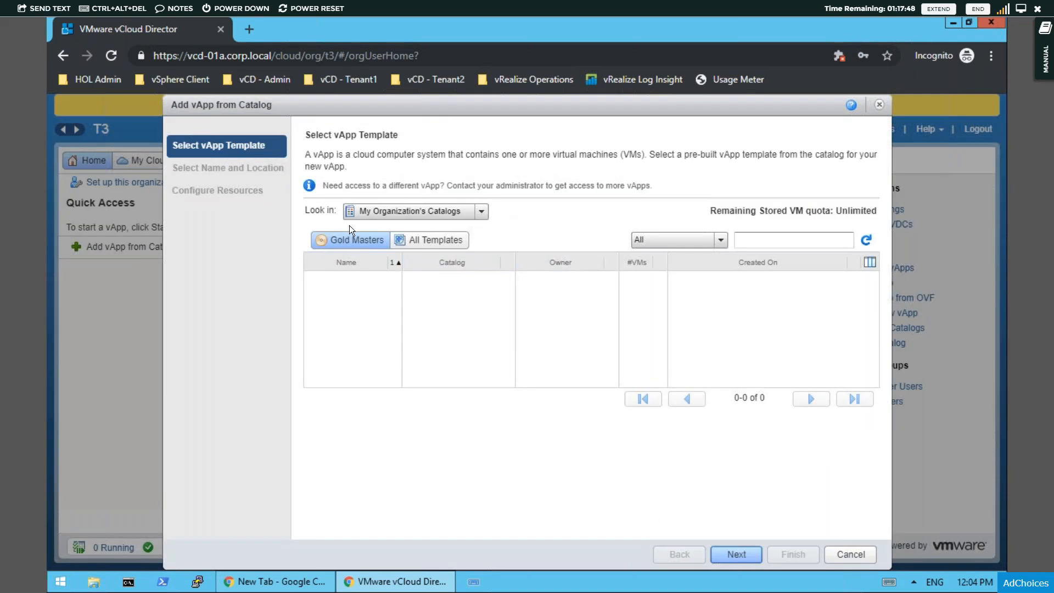
pyautogui.click(442, 213)
pyautogui.click(375, 244)
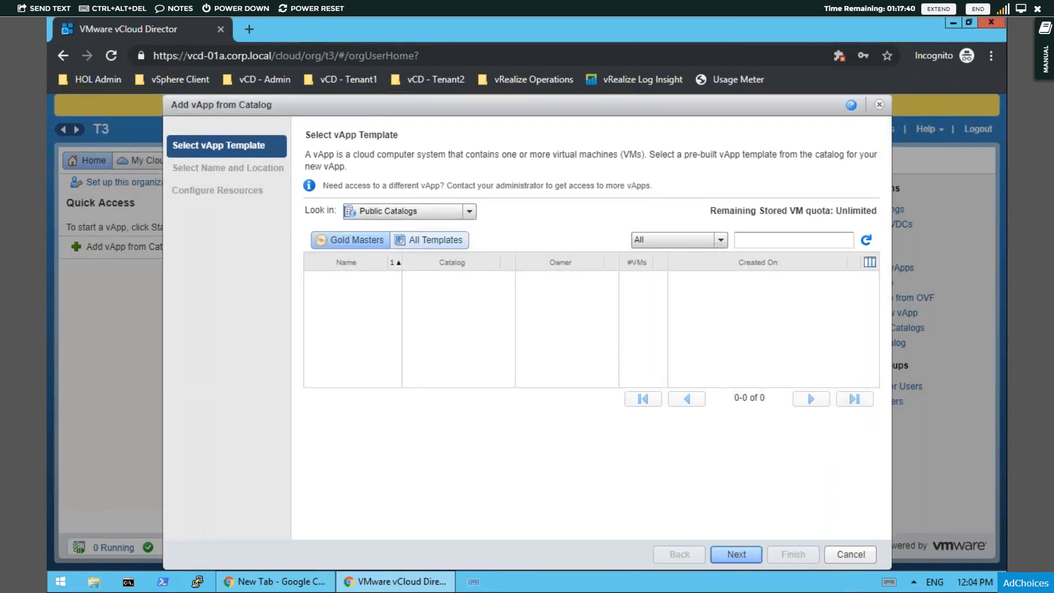
pyautogui.click(433, 240)
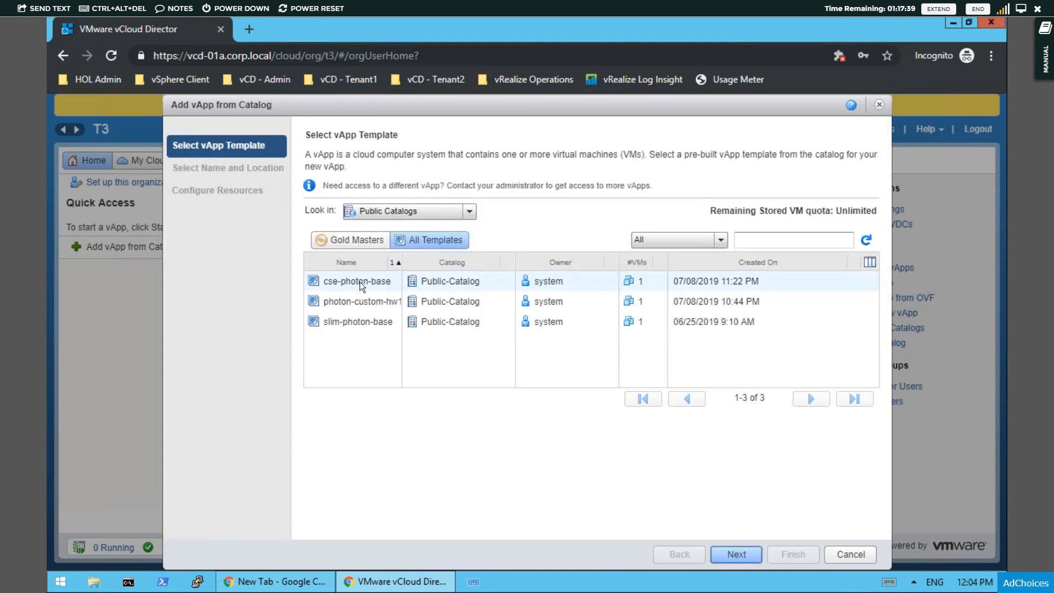
pyautogui.click(332, 318)
pyautogui.click(345, 324)
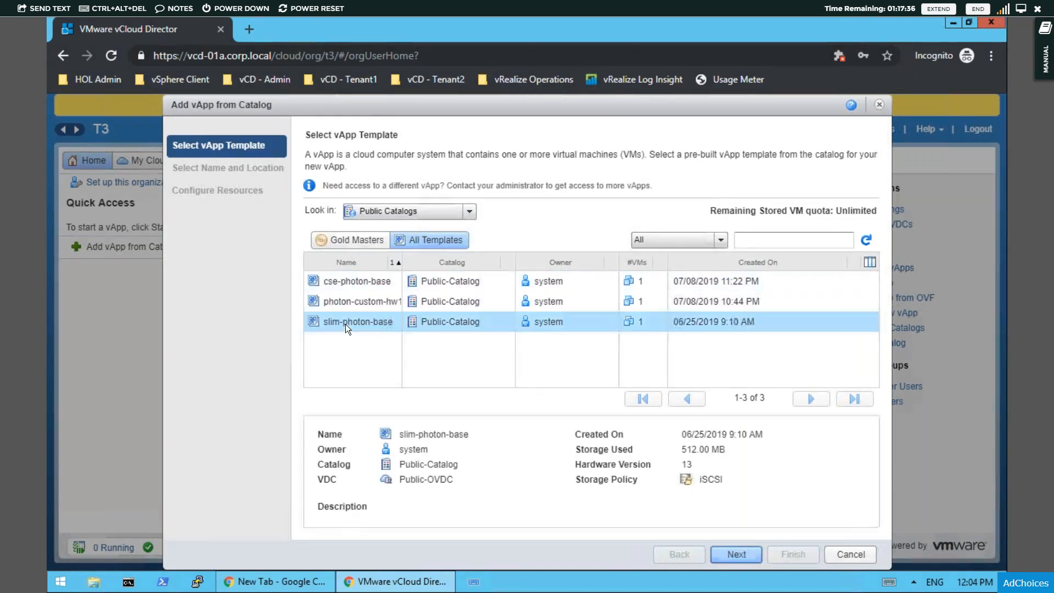
pyautogui.click(735, 554)
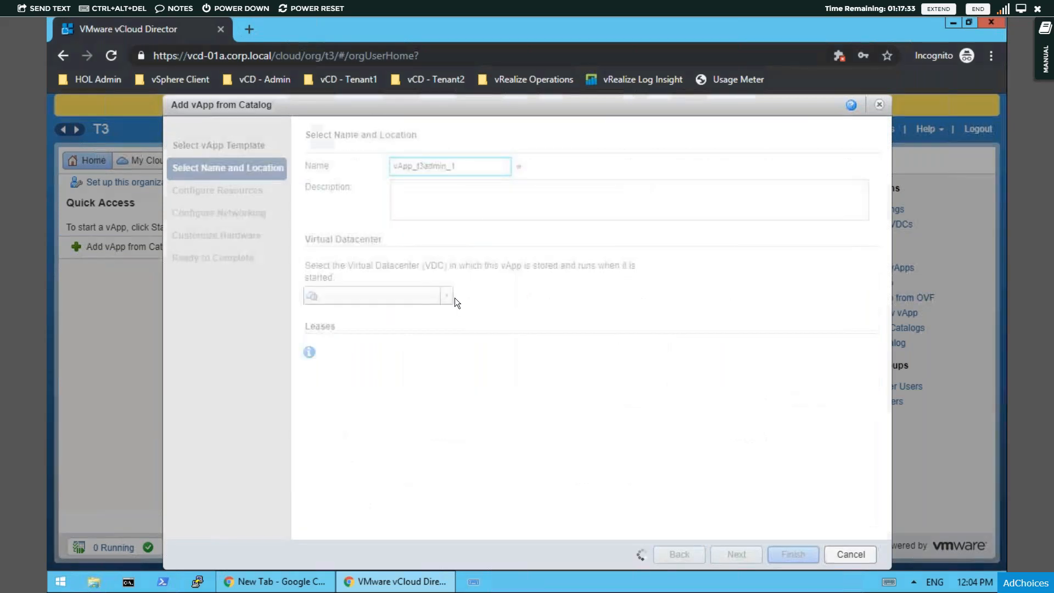
# - Name the vApp VM-Teste and keep T3-OVDC as its virtual datacenter
pyautogui.click(434, 182)
pyautogui.hotkey('ctrl', 'a')
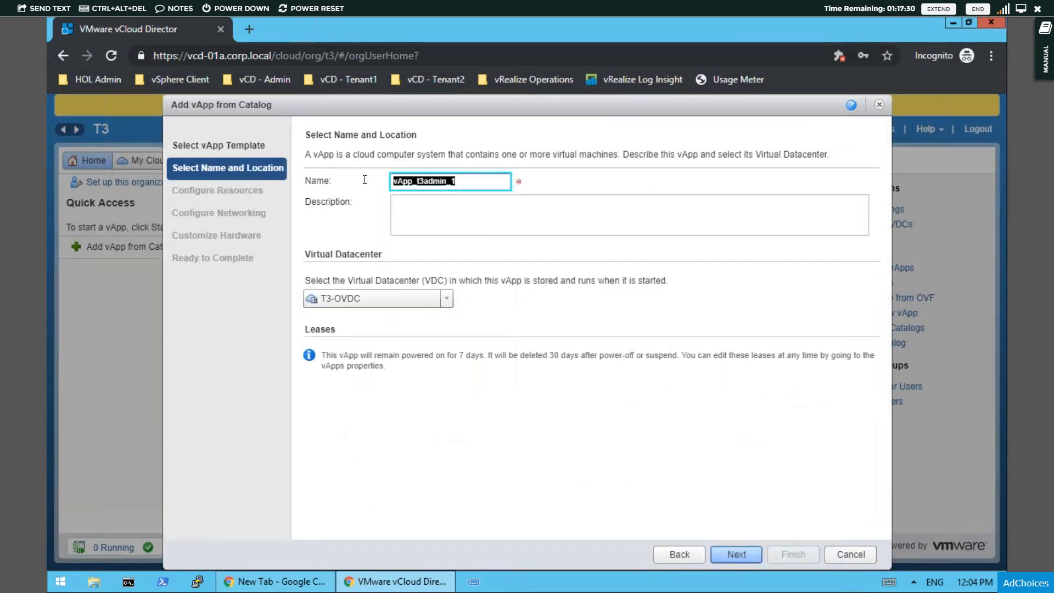
pyautogui.write('VM-Tes')
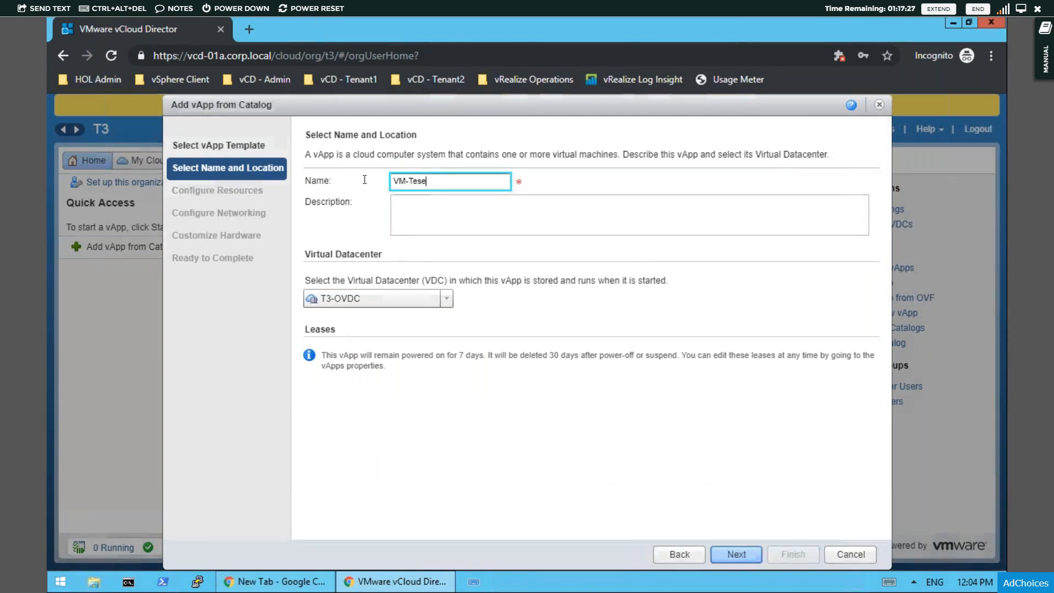
pyautogui.write('e')
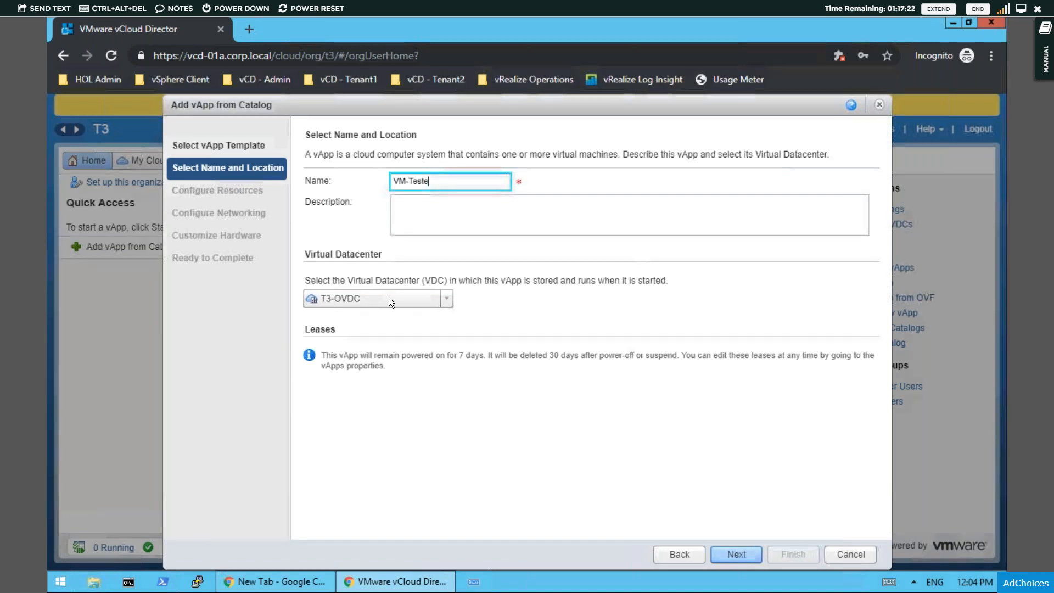
pyautogui.click(337, 299)
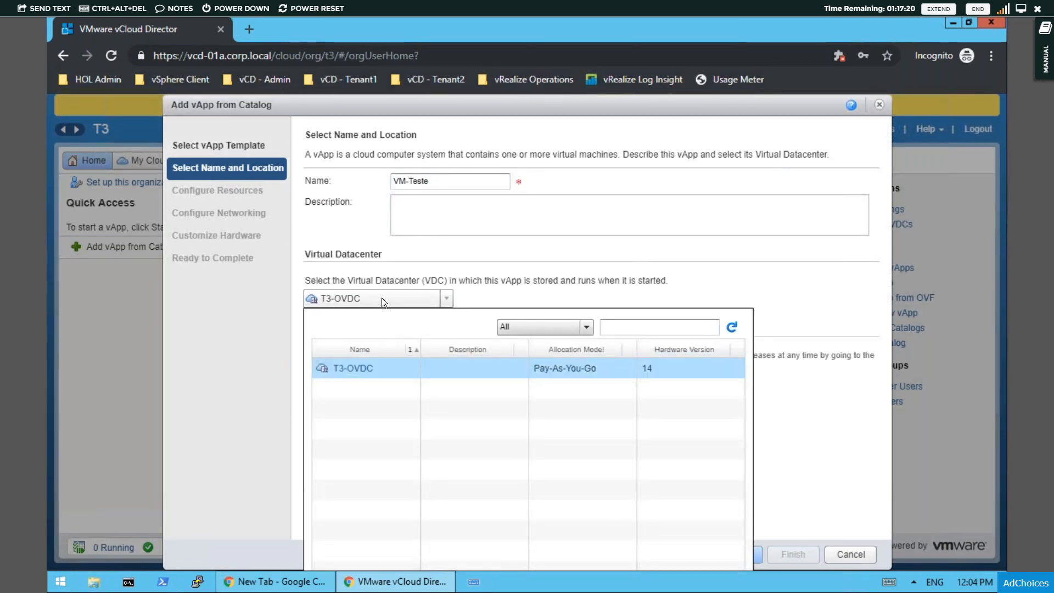
pyautogui.click(501, 297)
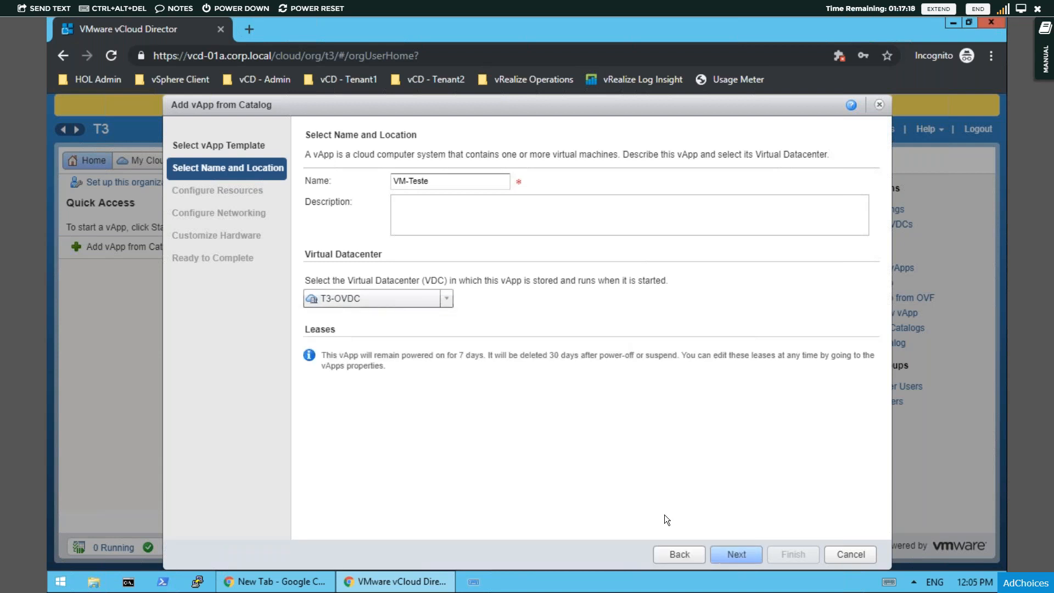
pyautogui.click(727, 552)
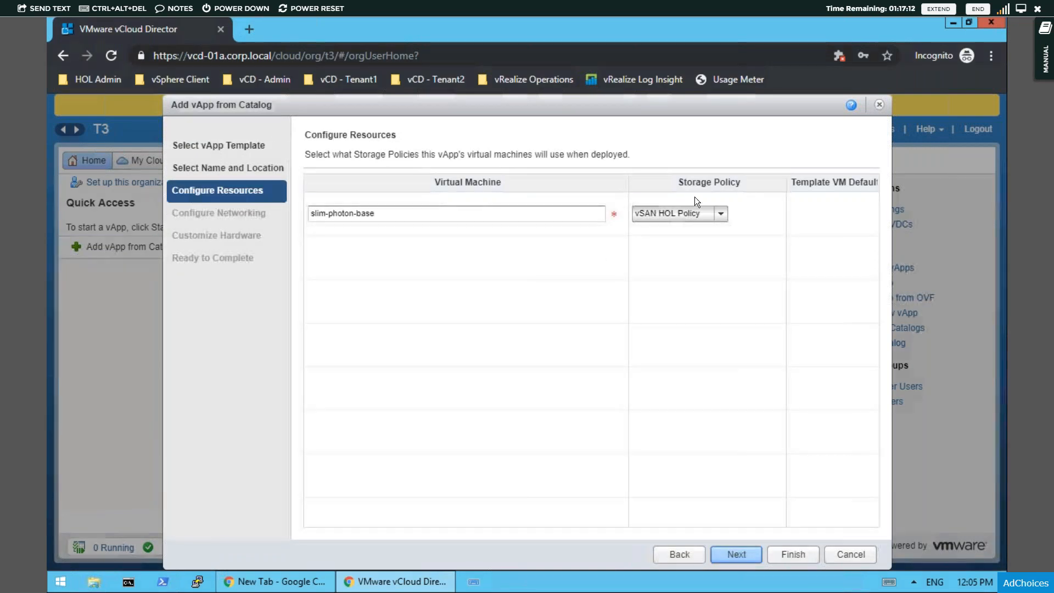
# - Keep vSAN HOL Policy as the storage policy for the slim-photon-base virtual machine
pyautogui.click(720, 216)
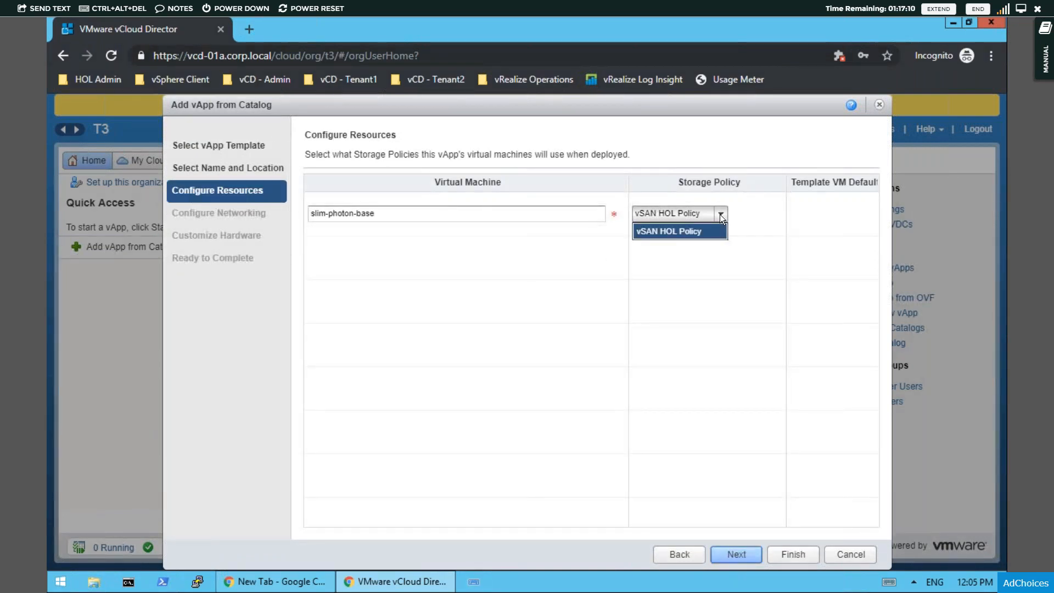
pyautogui.click(720, 214)
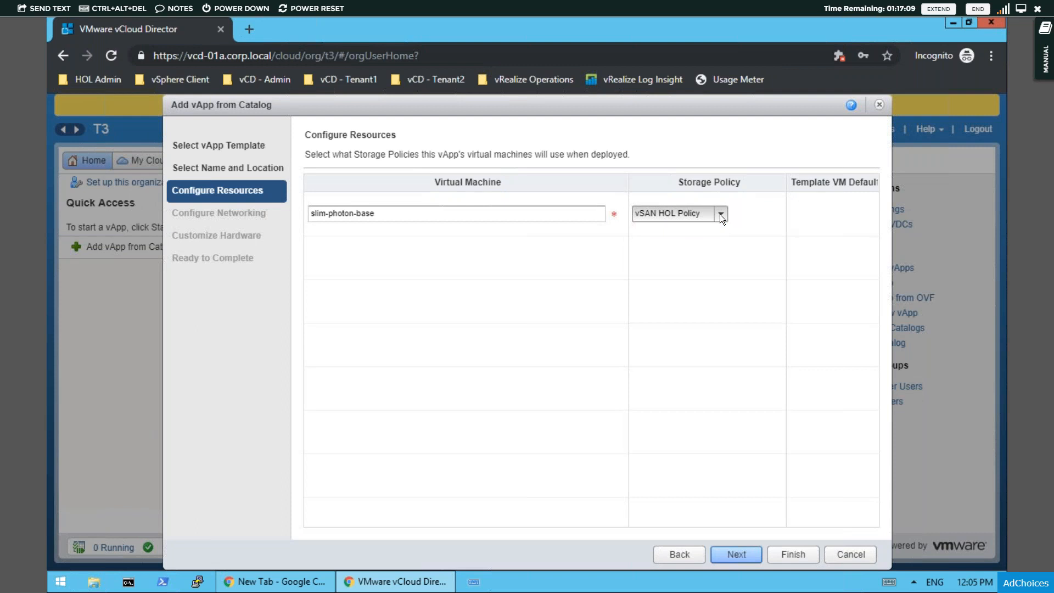
pyautogui.click(738, 560)
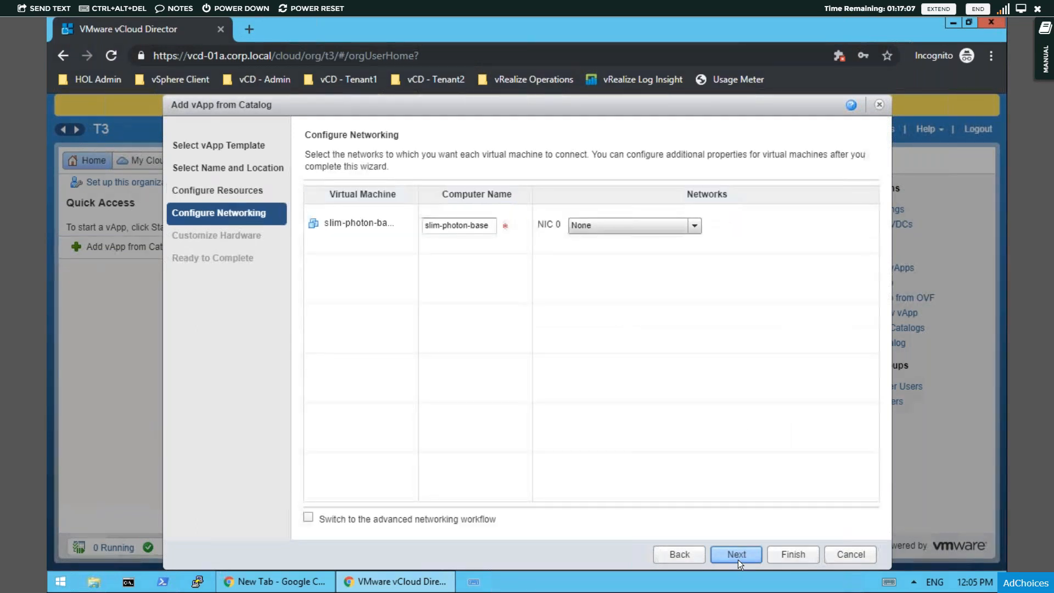
# - Connect NIC 0 to the T1-OrgNet-Ext-A network and finish creating the vApp with its default hardware, without automatic power-on
pyautogui.click(677, 227)
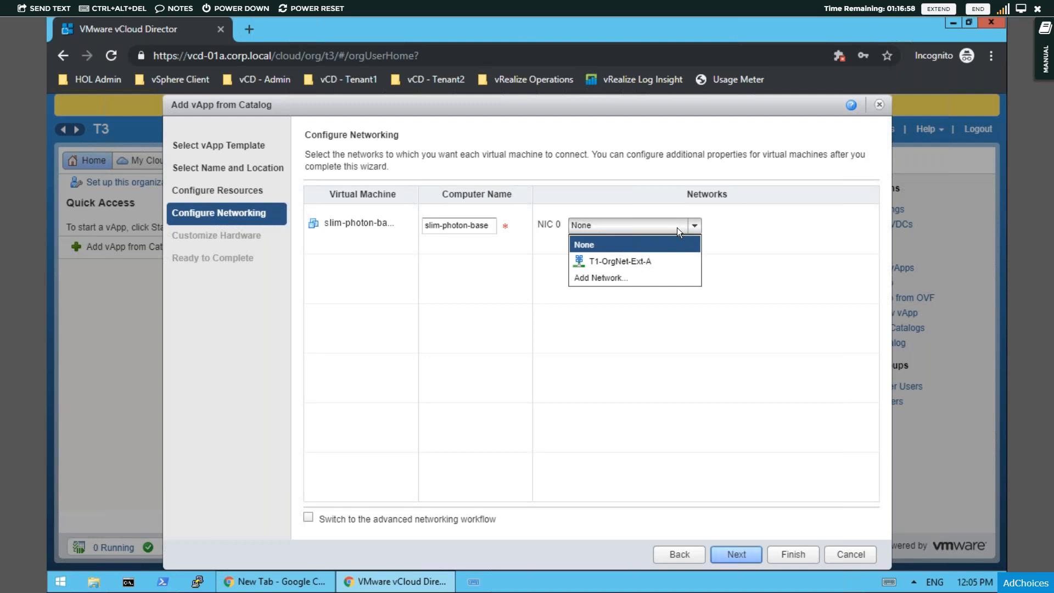
pyautogui.click(601, 261)
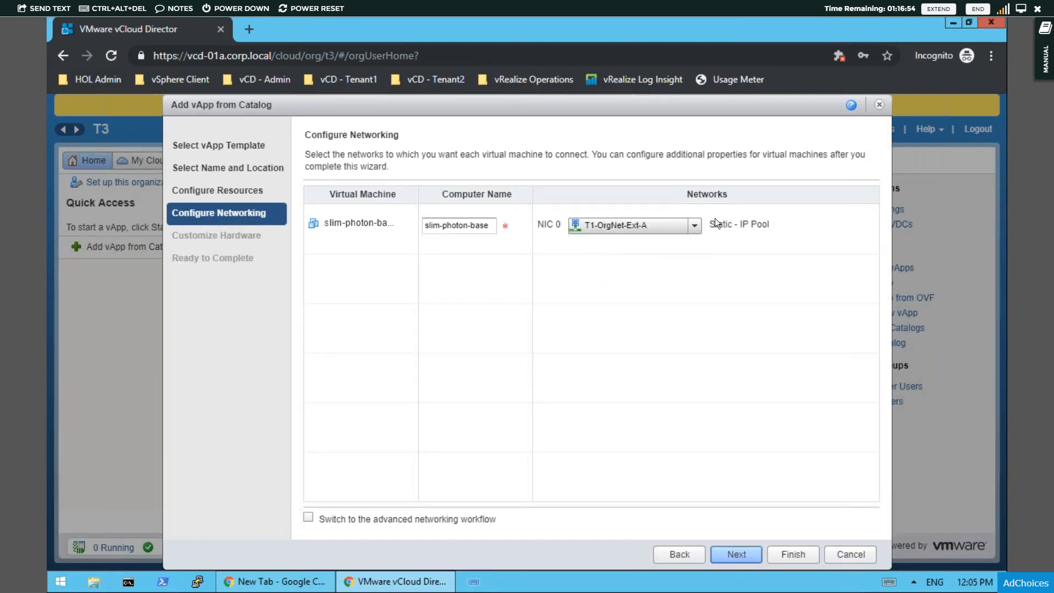
pyautogui.click(727, 555)
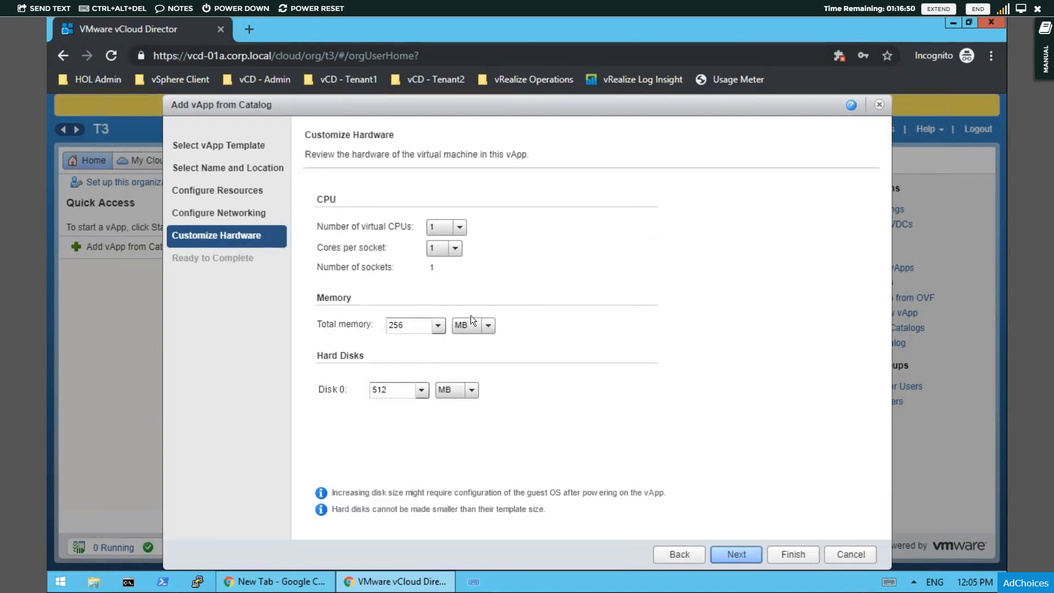
pyautogui.click(742, 555)
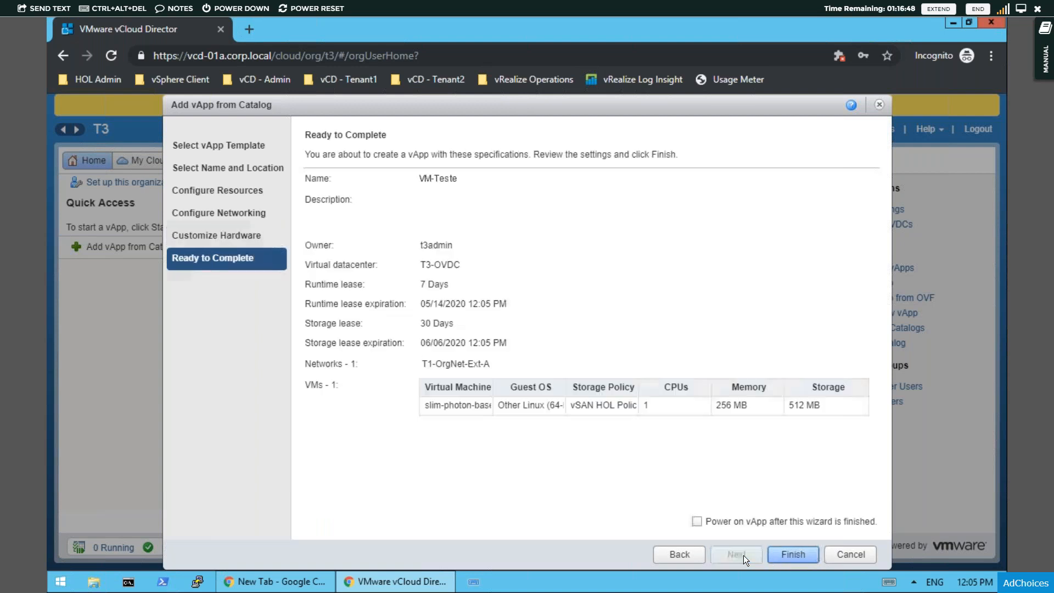
pyautogui.click(805, 561)
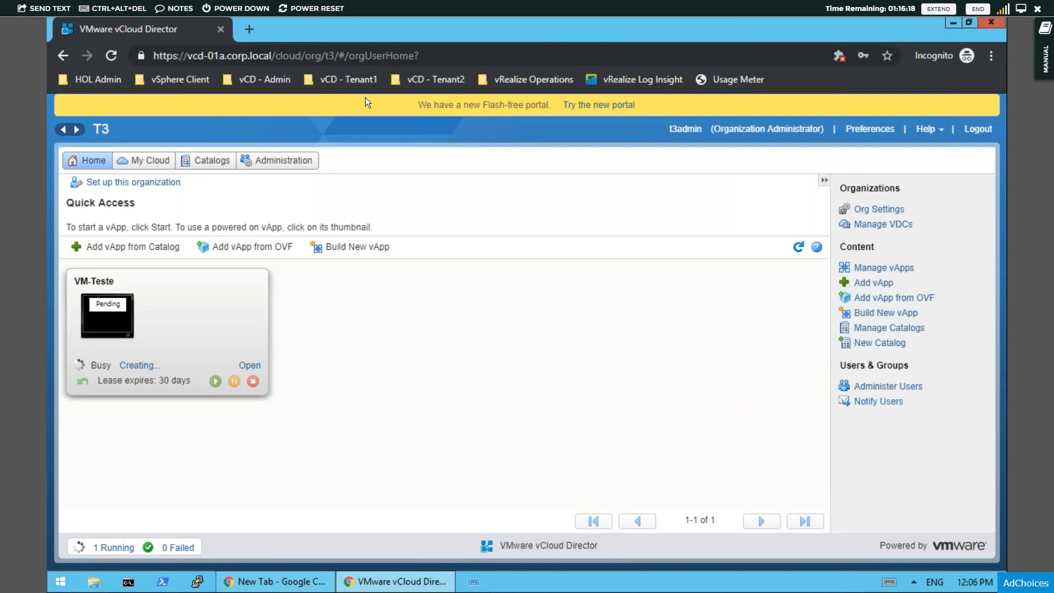
# - Open the bookmarked vRealize Operations Tenant App for vCloud Director
pyautogui.click(337, 80)
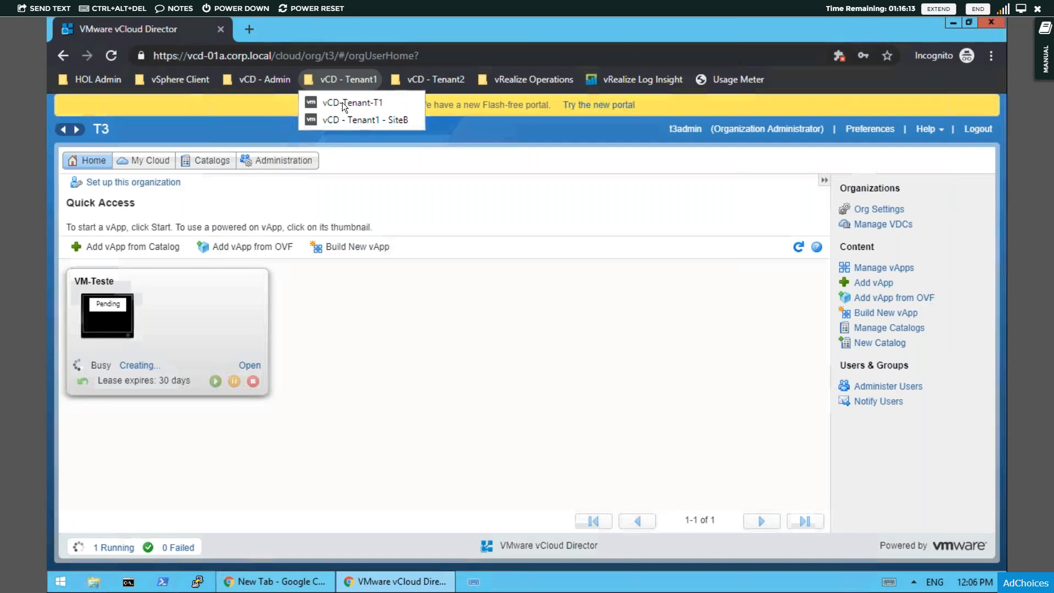
pyautogui.moveTo(267, 77)
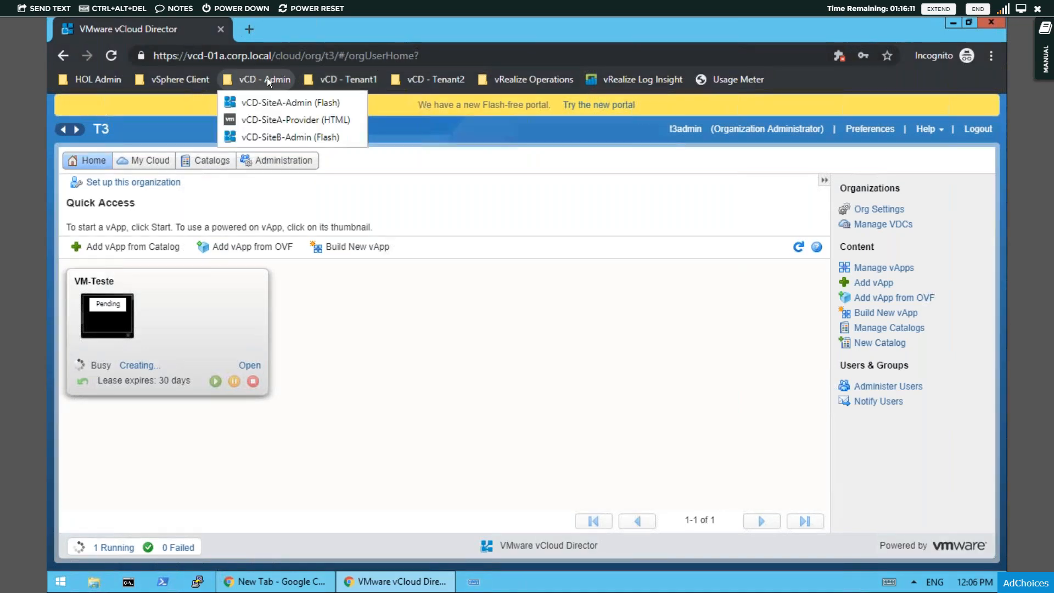
pyautogui.click(525, 82)
pyautogui.click(522, 118)
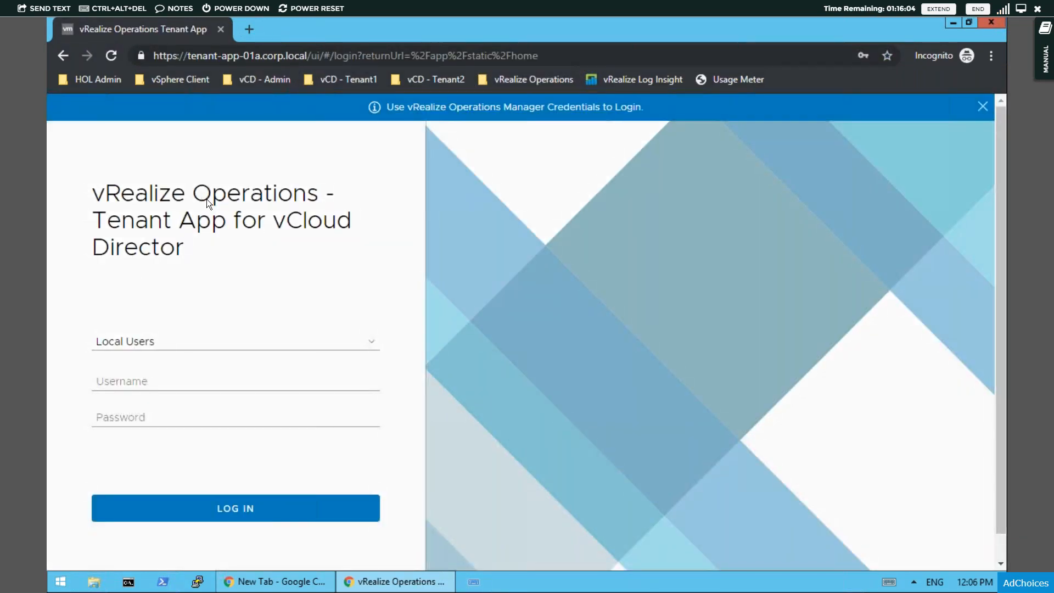
# - Log in to the Tenant App as local user admin with the saved account password
pyautogui.click(141, 381)
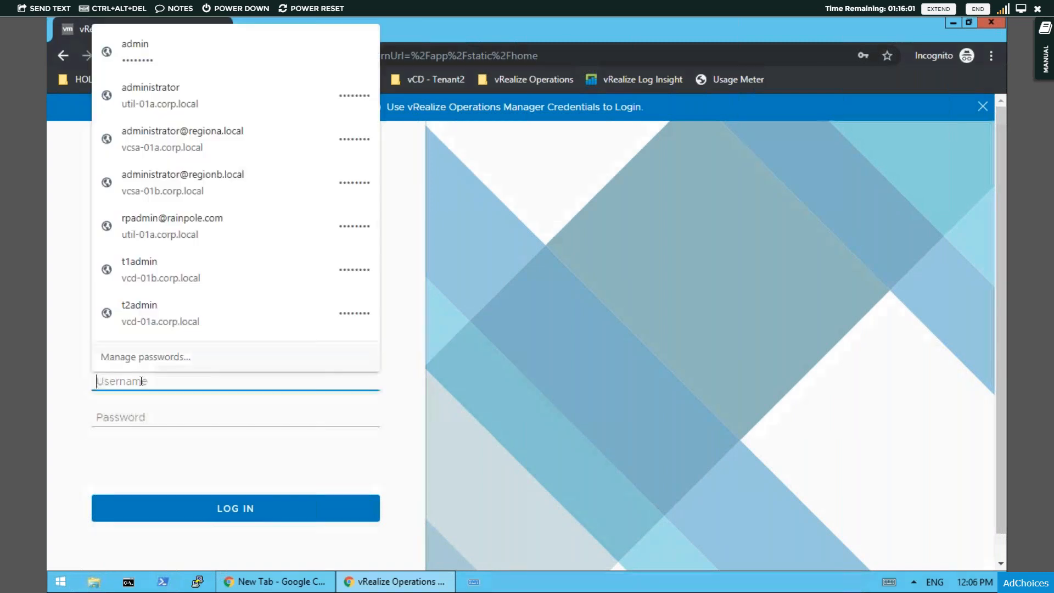
pyautogui.click(157, 51)
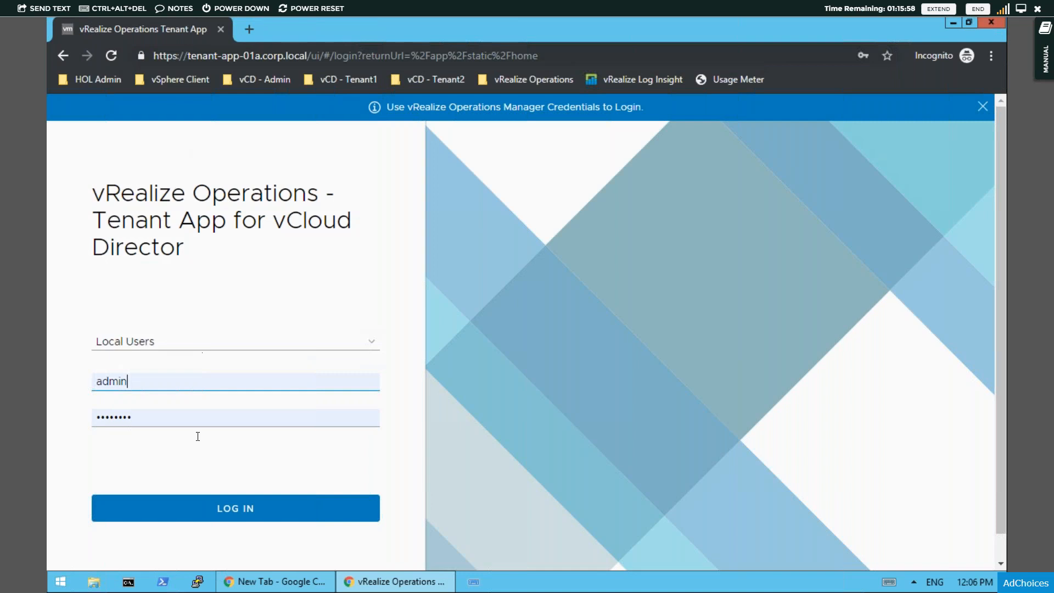
pyautogui.click(235, 510)
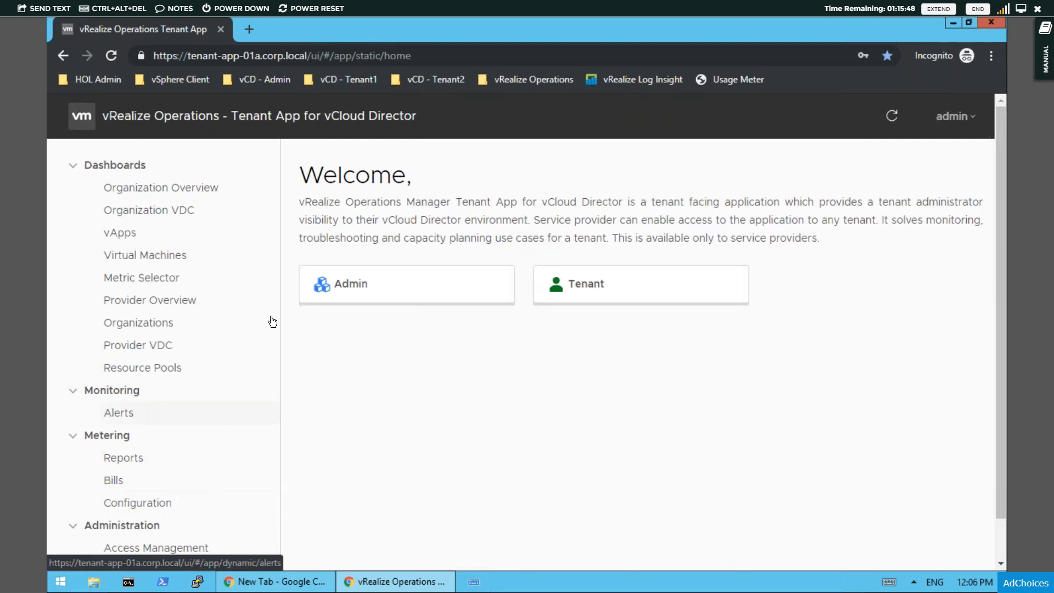
# - Review the organizations summary in the Admin area and return to the welcome page
pyautogui.click(354, 293)
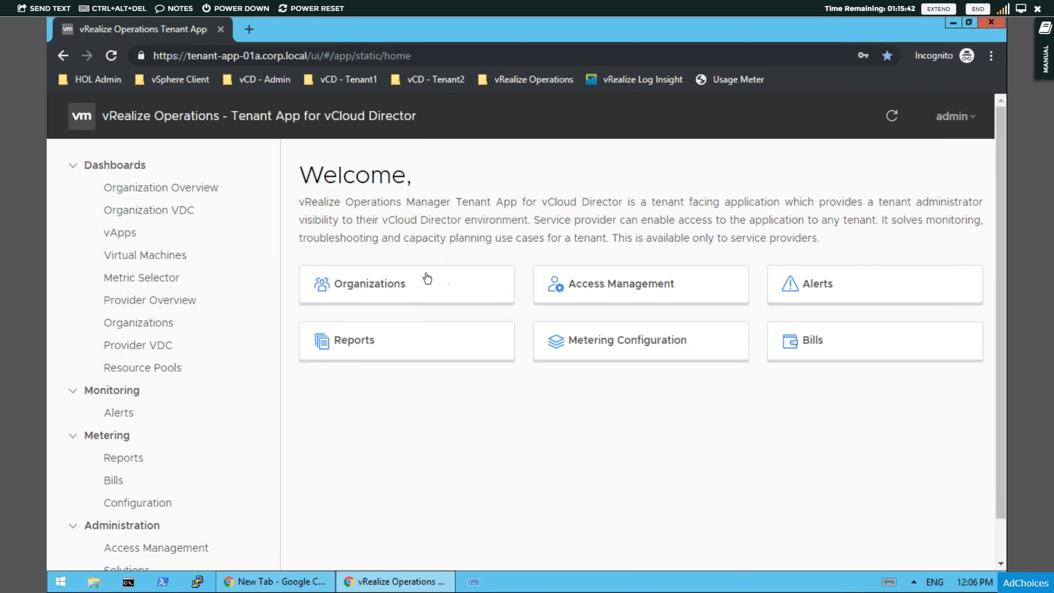
pyautogui.click(363, 298)
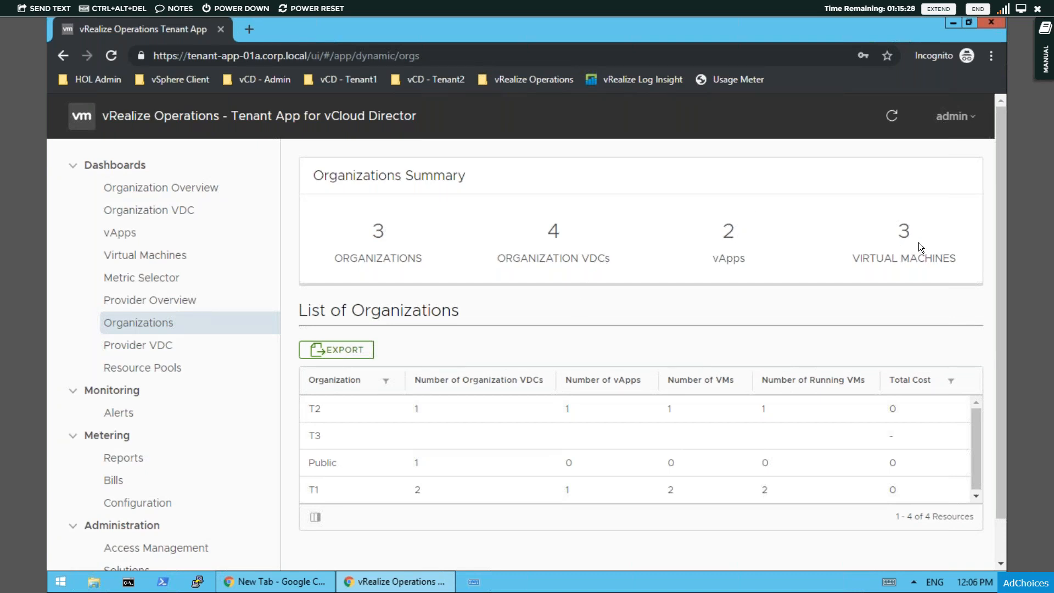
pyautogui.click(64, 56)
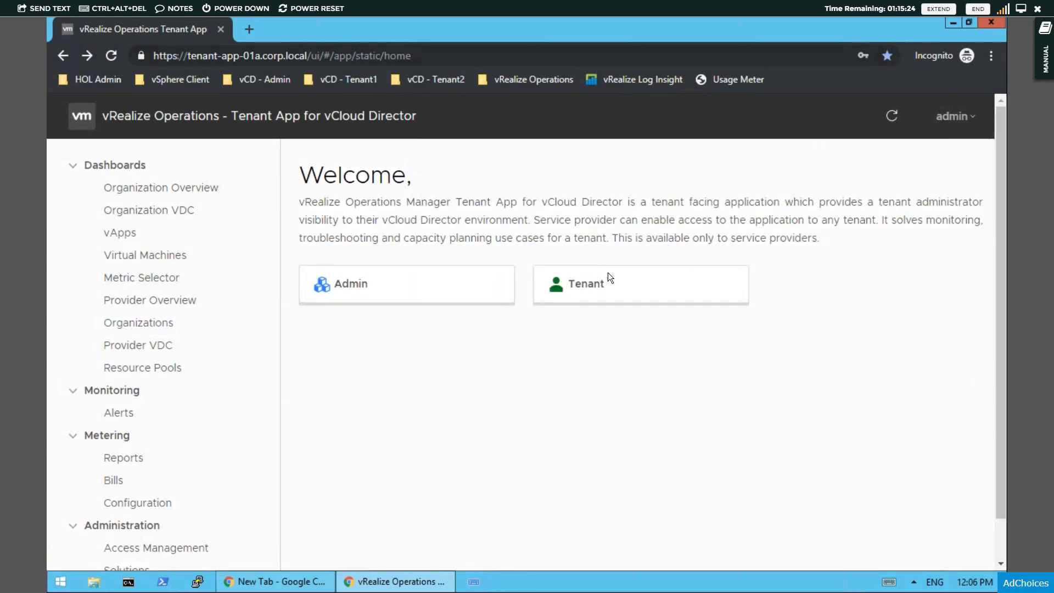
# - View the organization overview for tenant T3 and return to the welcome page
pyautogui.click(501, 285)
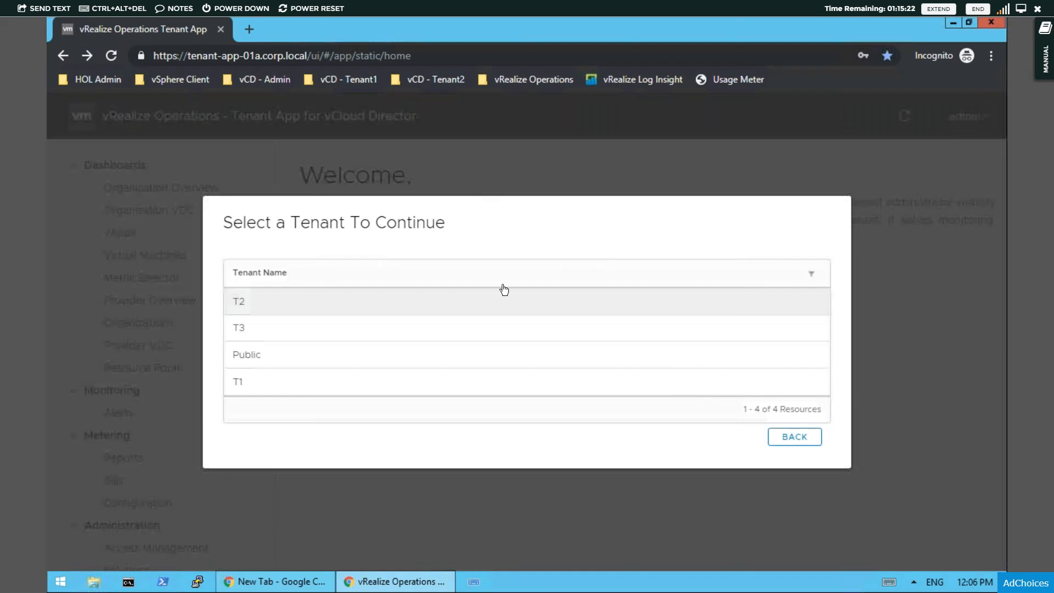
pyautogui.click(241, 331)
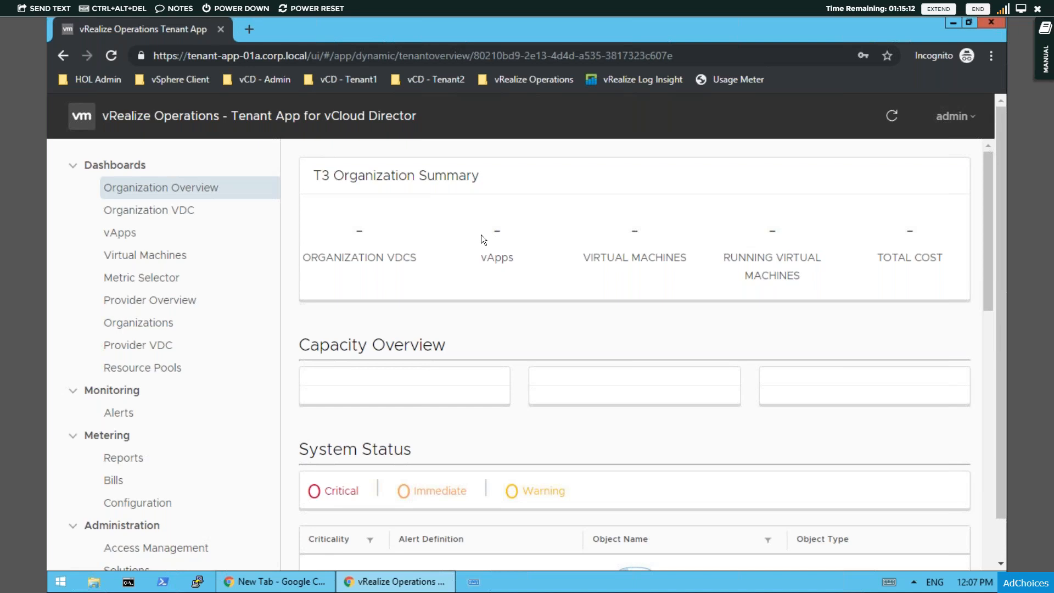
pyautogui.click(65, 55)
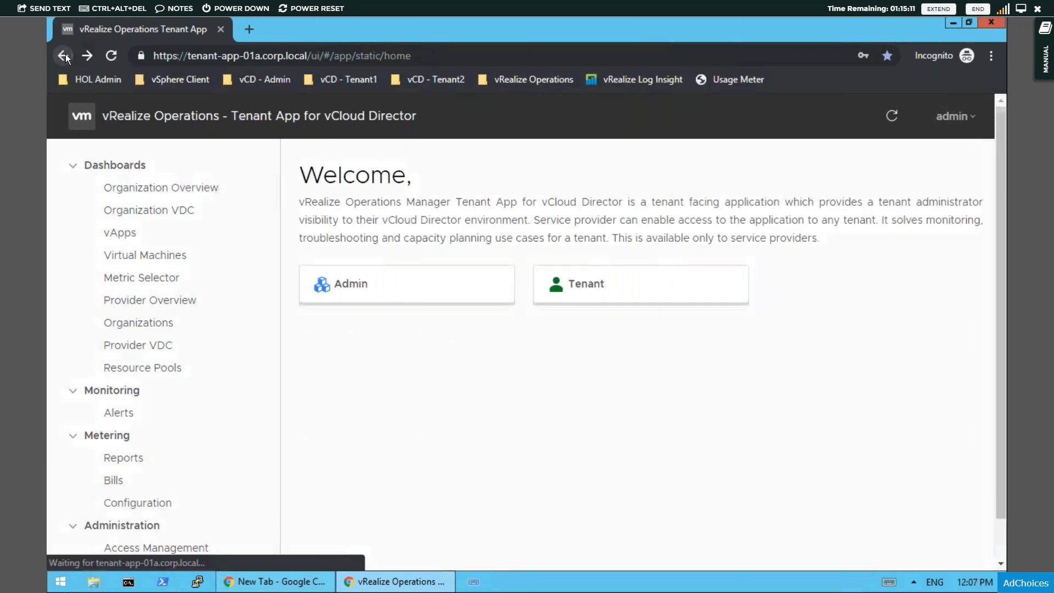
# - Open the organization overview for tenant T1 and examine its summary and capacity usage
pyautogui.click(584, 290)
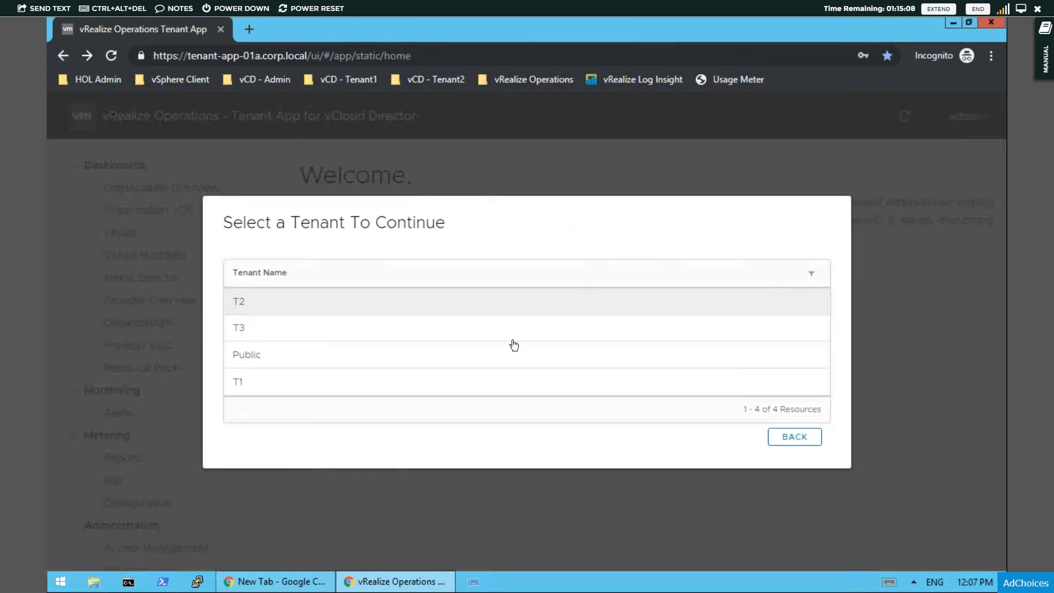
pyautogui.click(239, 382)
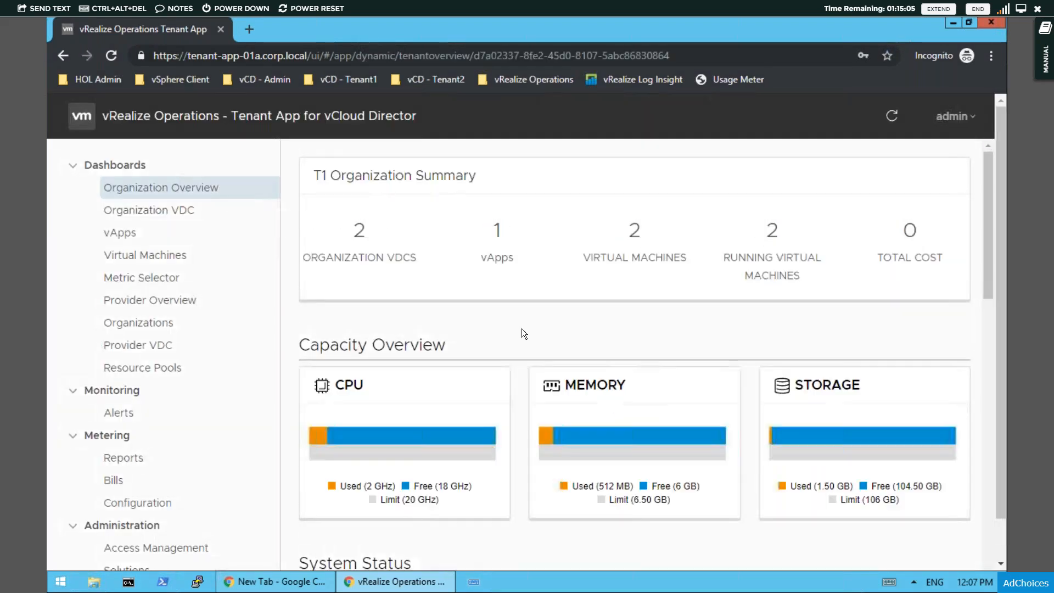
pyautogui.scroll(-1, 890, 107)
pyautogui.scroll(-1, 891, 108)
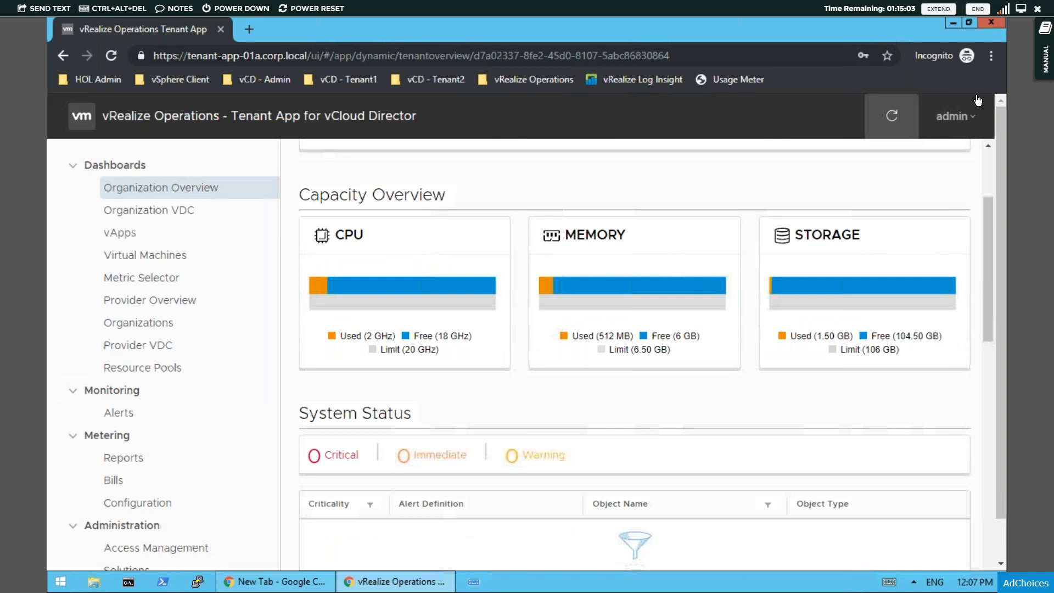
# - Reduce the browser zoom by several levels and review T1's system status and organization VDC list
pyautogui.click(991, 55)
pyautogui.click(896, 182)
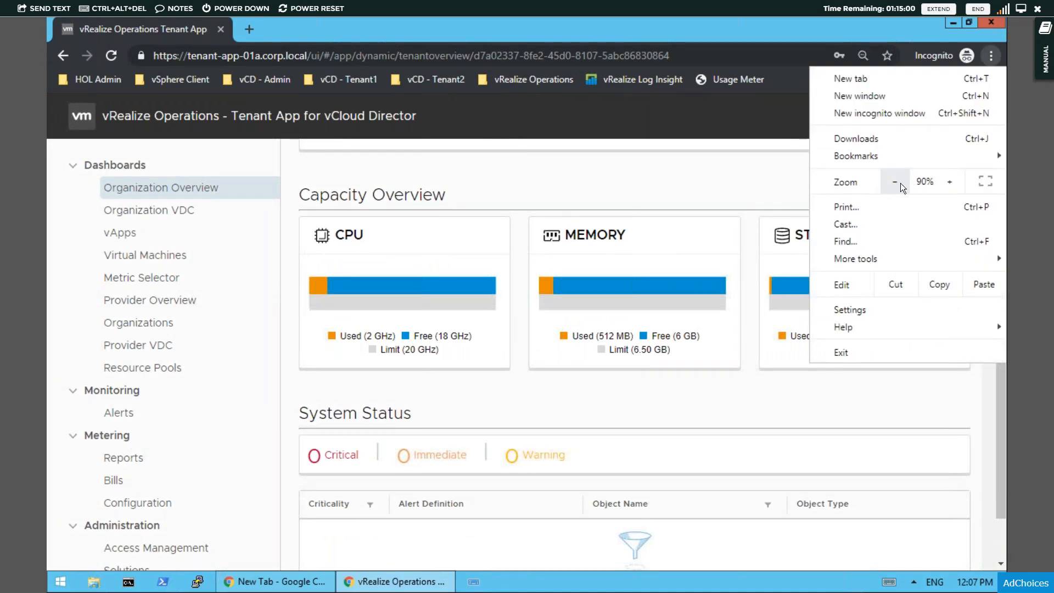
pyautogui.click(898, 184)
pyautogui.click(898, 184)
pyautogui.click(768, 152)
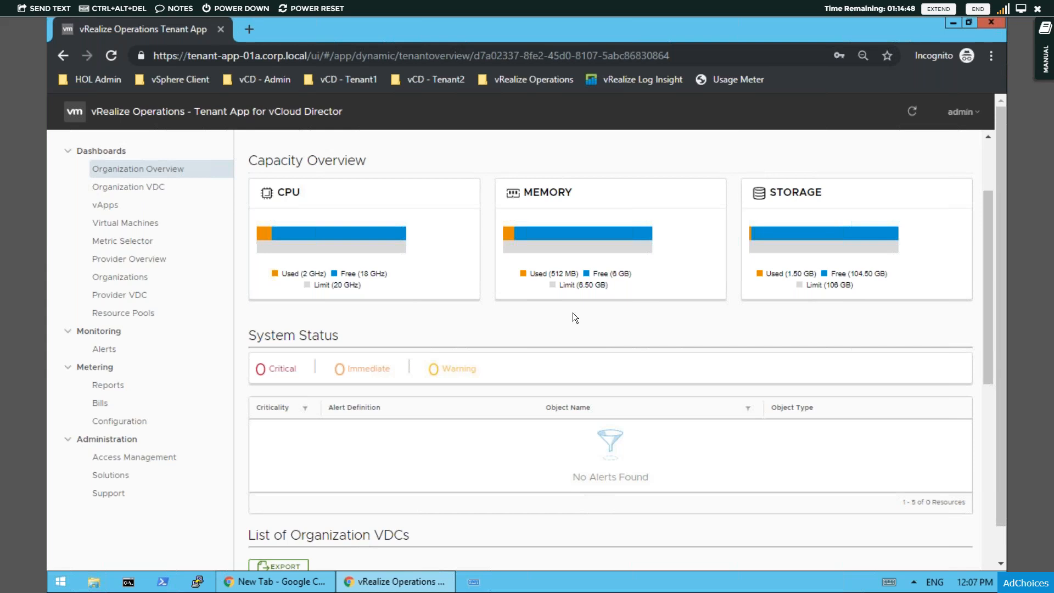
pyautogui.scroll(-3, 571, 312)
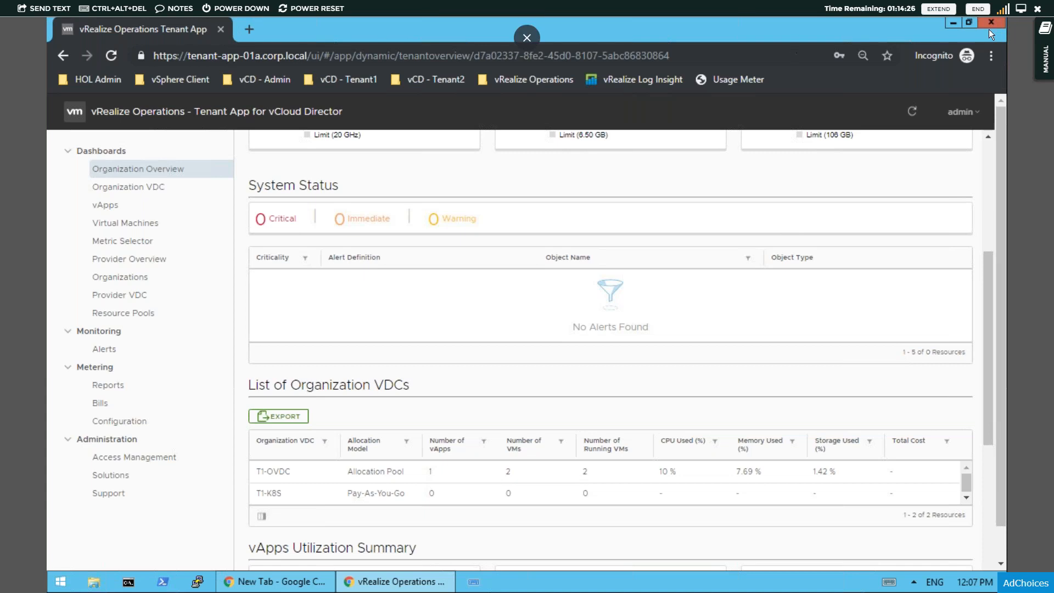
# - Leave full-screen, return to the vCloud Director administration console and close the T3 organization properties without changes
pyautogui.click(1021, 8)
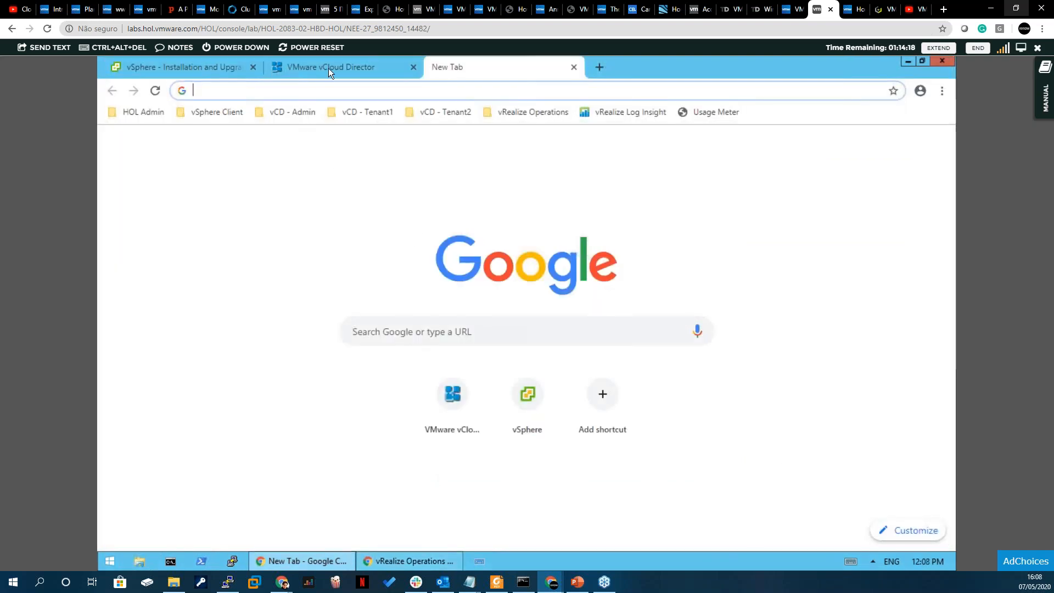
pyautogui.click(329, 68)
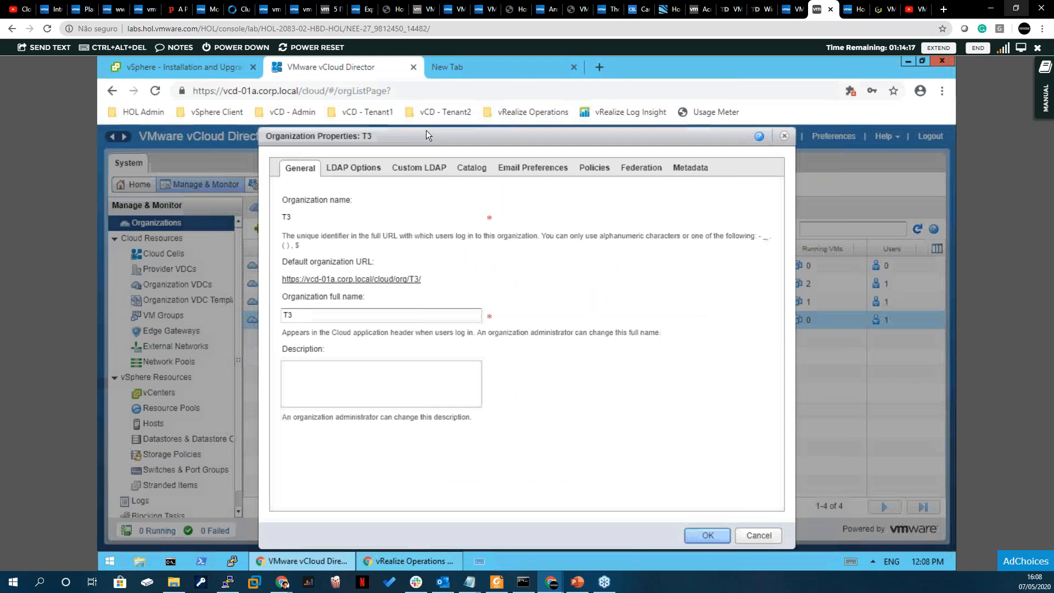
pyautogui.click(785, 137)
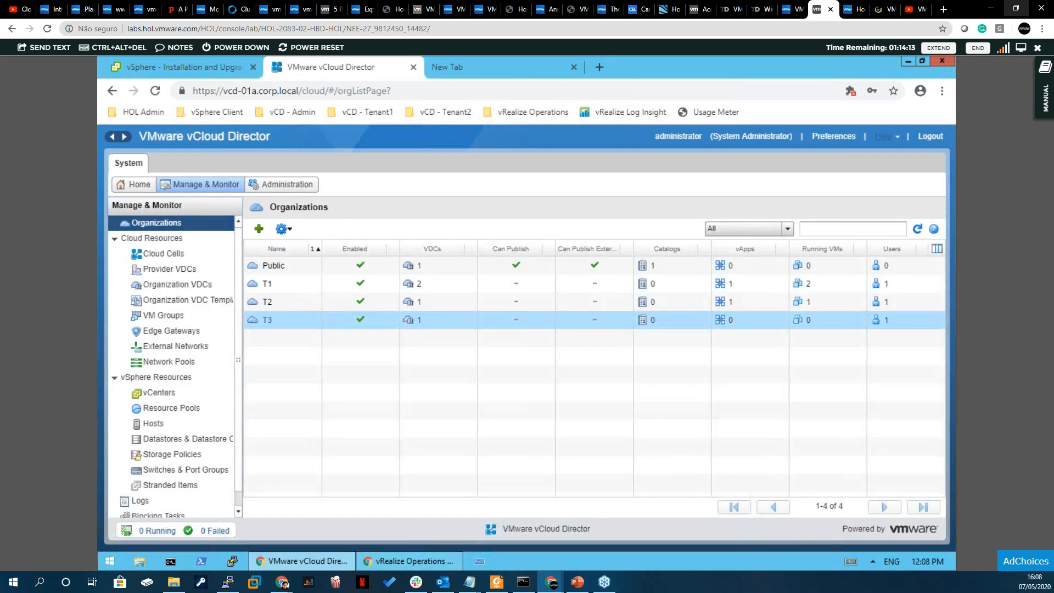
pyautogui.click(884, 136)
pyautogui.click(841, 207)
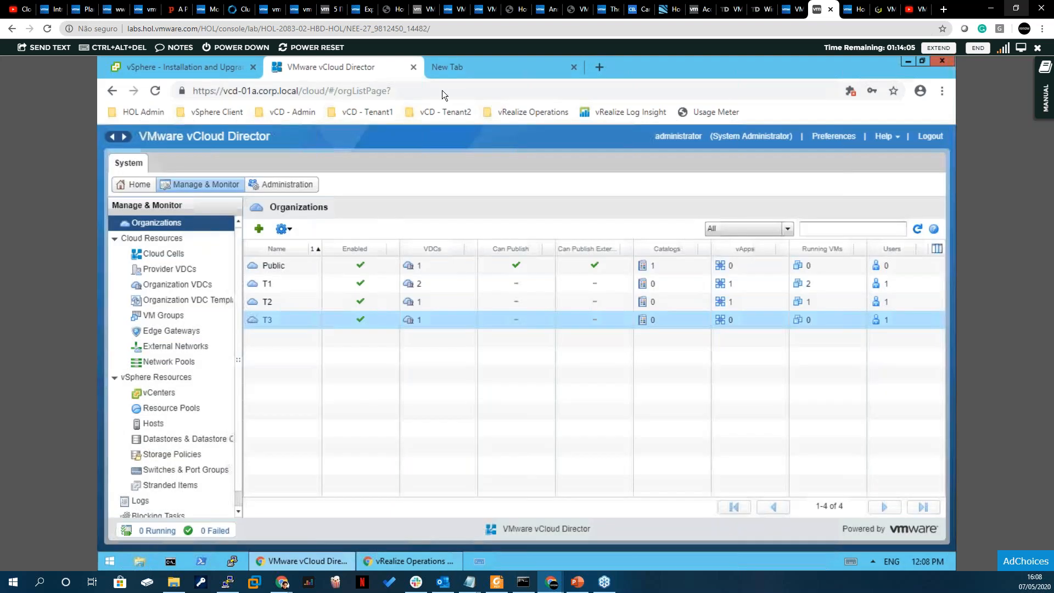
# - Open the bookmarked vCD-SiteA-Provider (HTML) portal in the empty browser tab
pyautogui.click(481, 69)
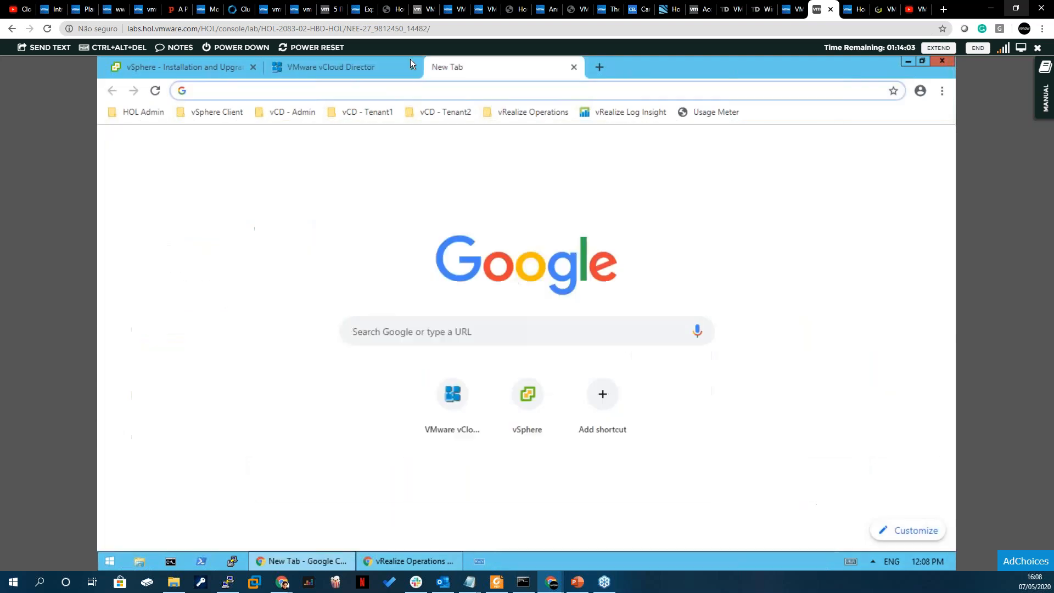
pyautogui.click(284, 113)
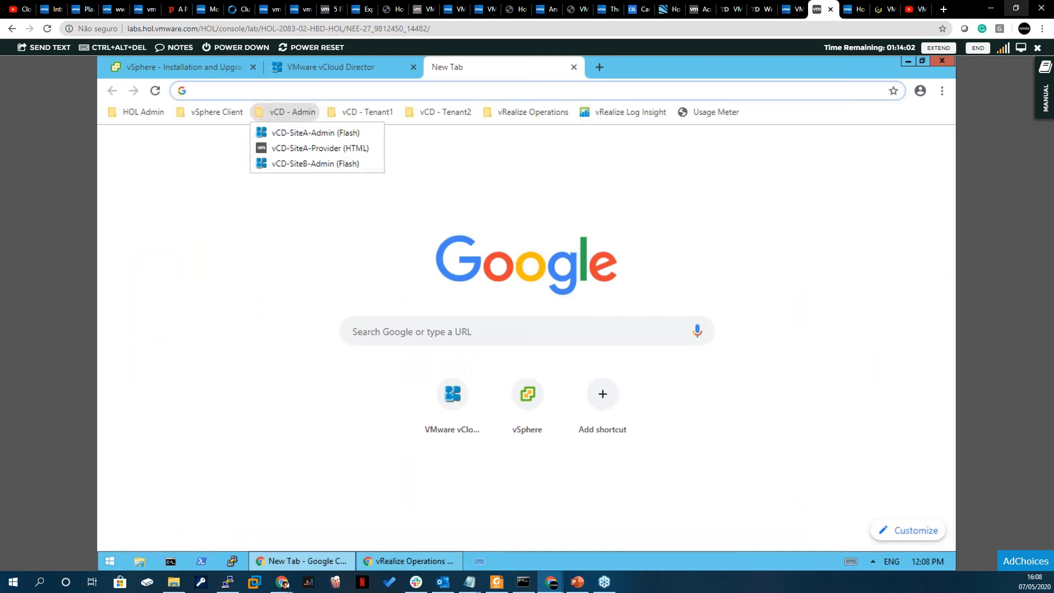
pyautogui.click(310, 148)
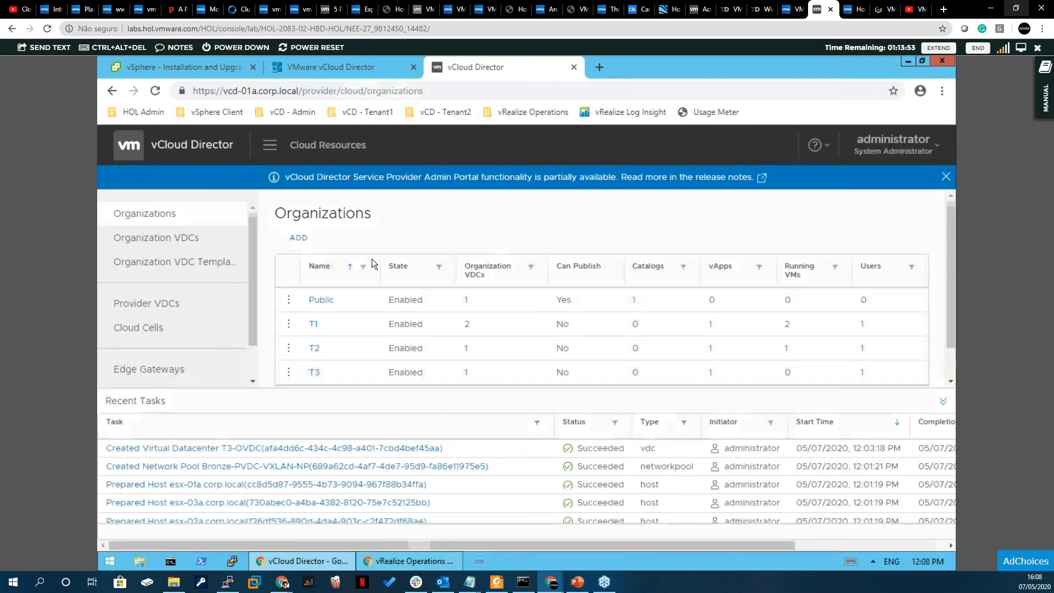
# - Collapse the recent tasks list and dismiss the notice about partially available portal functionality
pyautogui.click(943, 401)
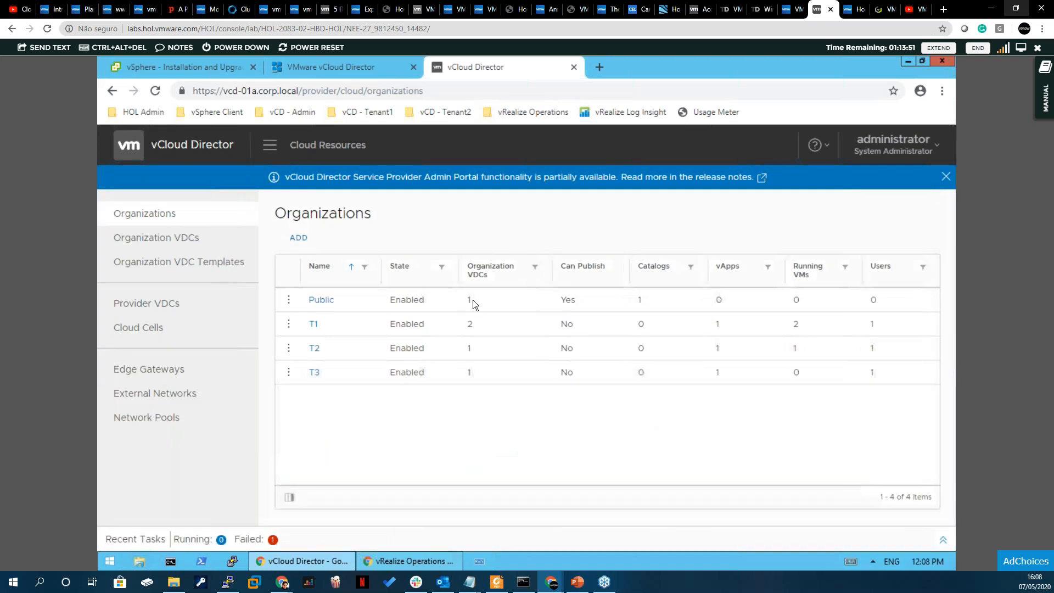
pyautogui.moveTo(310, 176); pyautogui.dragTo(582, 175)
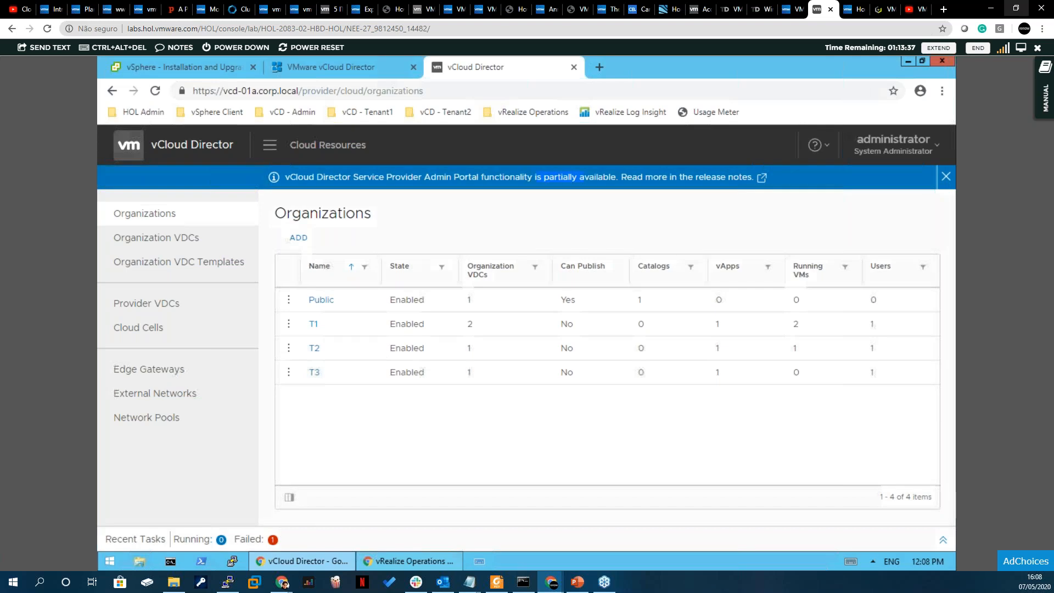
pyautogui.click(946, 177)
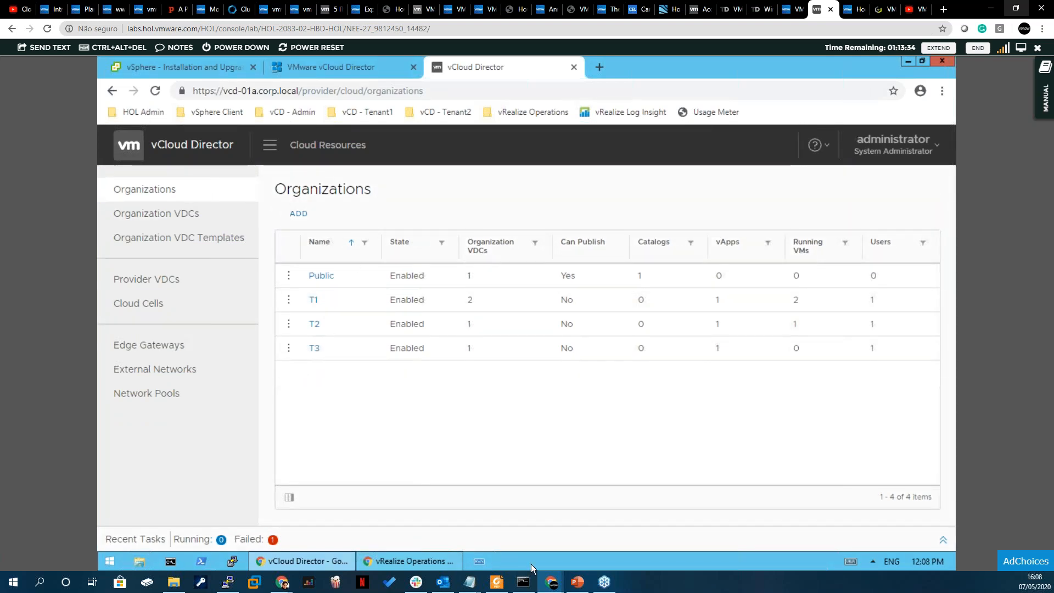
# - Switch to the other Chrome window and bring up the VMware Cloud Director provider login page
pyautogui.moveTo(281, 582)
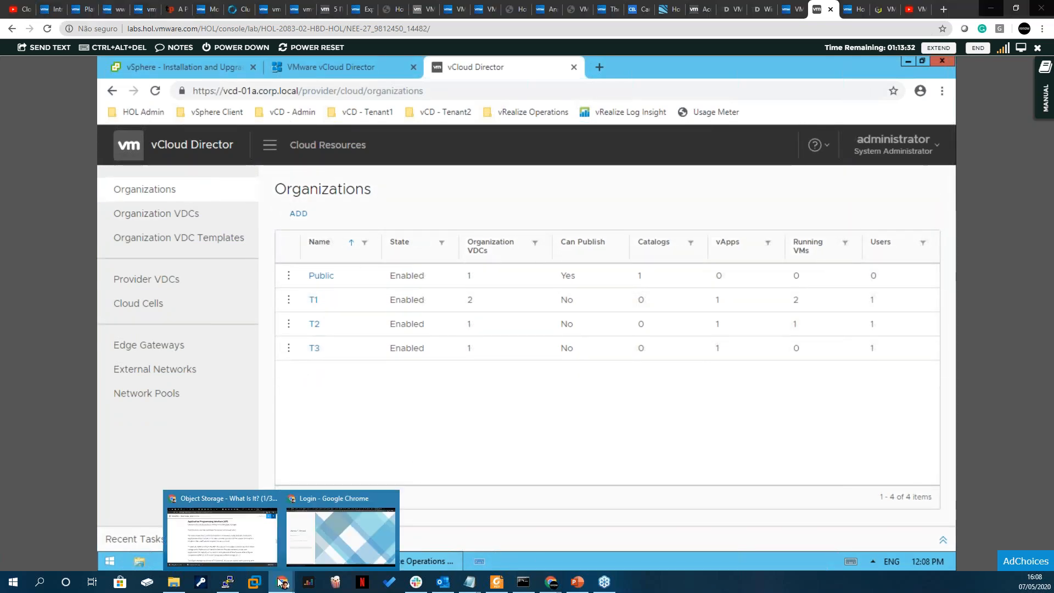
pyautogui.click(306, 558)
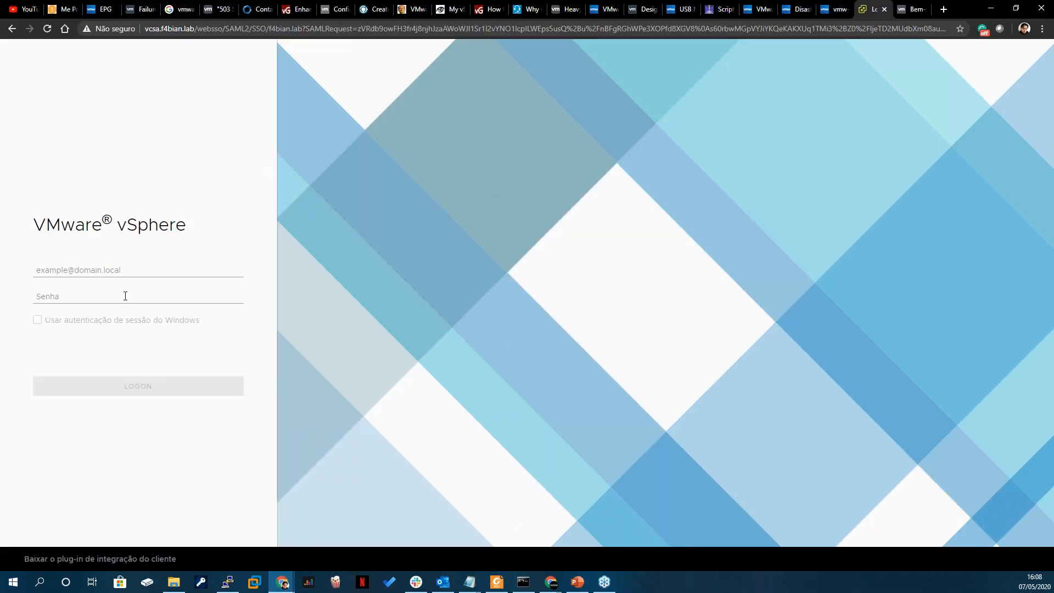
pyautogui.click(911, 8)
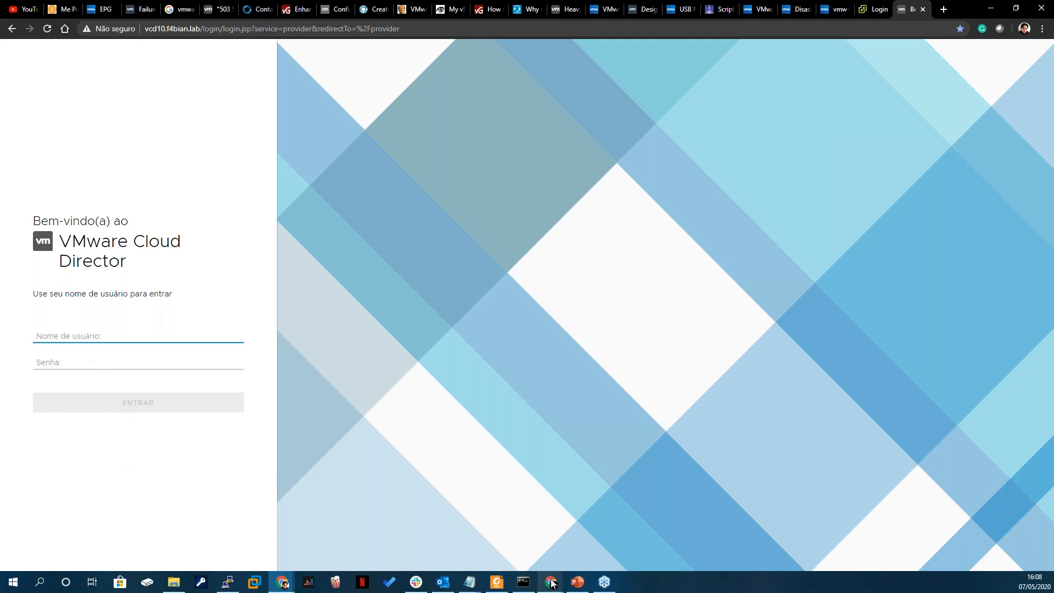
# - Revisit the lab's organizations page in the first Chrome window and return to the Cloud Director login page
pyautogui.moveTo(552, 583)
pyautogui.click(351, 533)
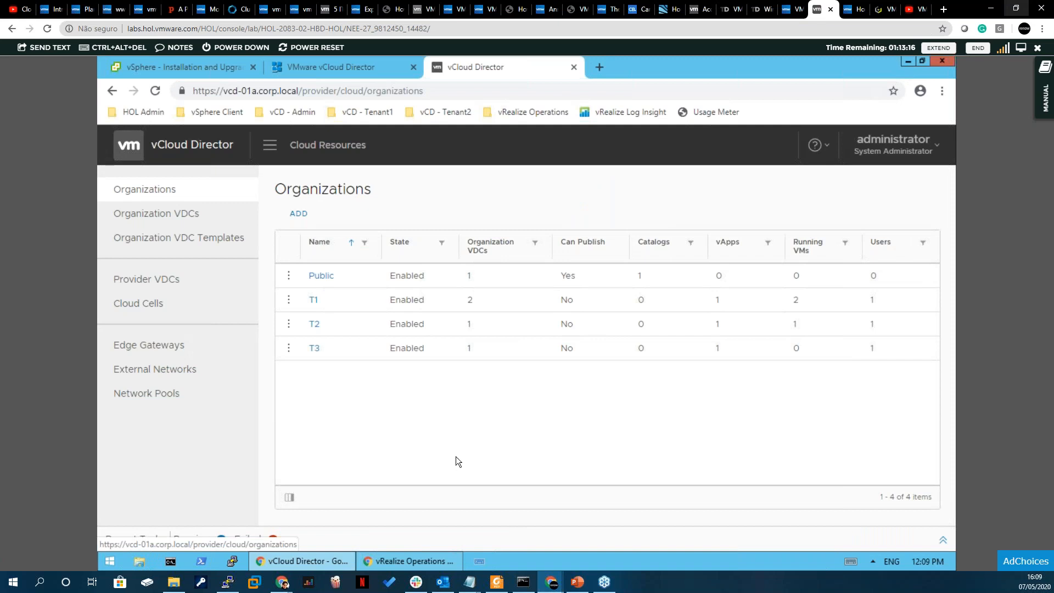
pyautogui.click(282, 582)
pyautogui.click(333, 534)
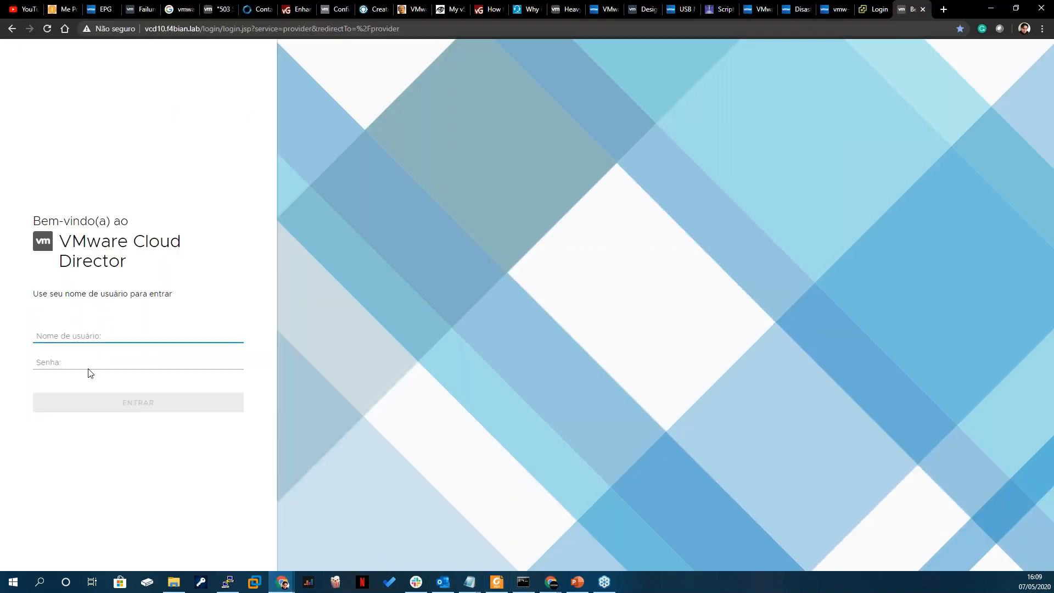
# - Log in to the VMware Cloud Director provider portal as administrator with the account password
pyautogui.click(92, 338)
pyautogui.click(80, 355)
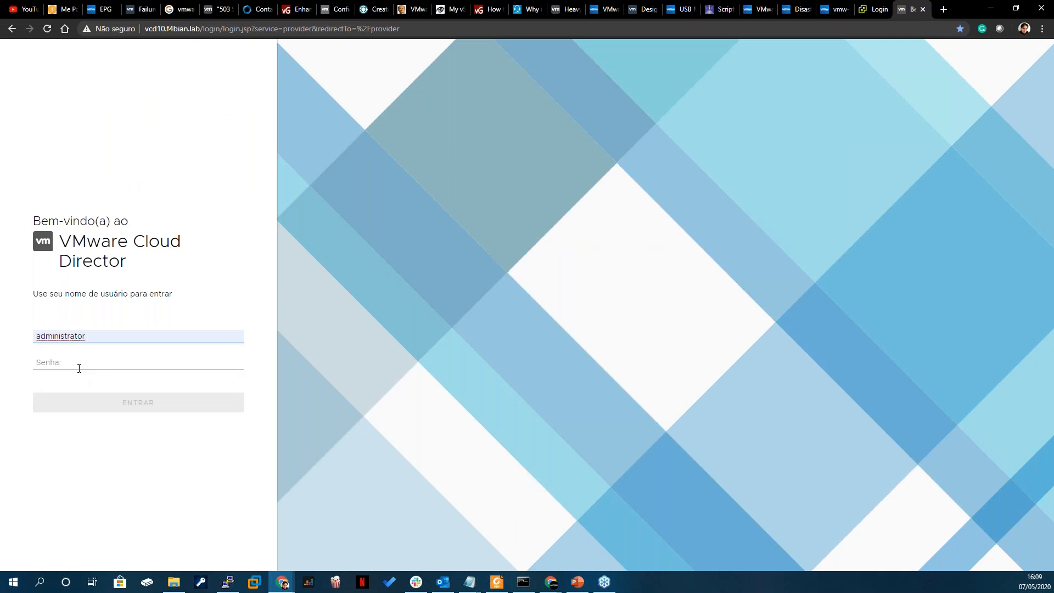
pyautogui.write('••')
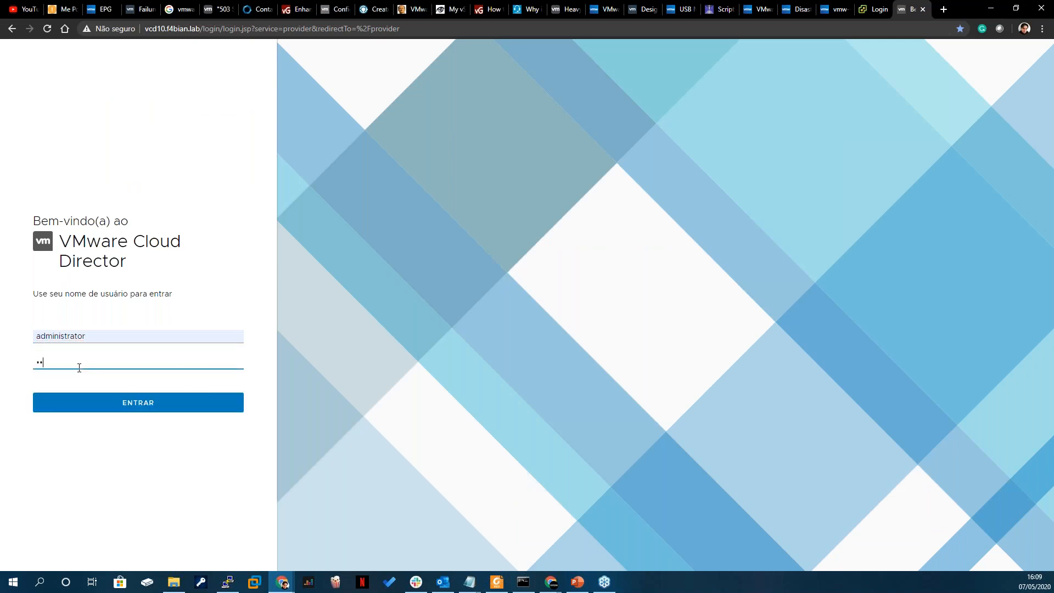
pyautogui.write('••••••')
pyautogui.press('Return')
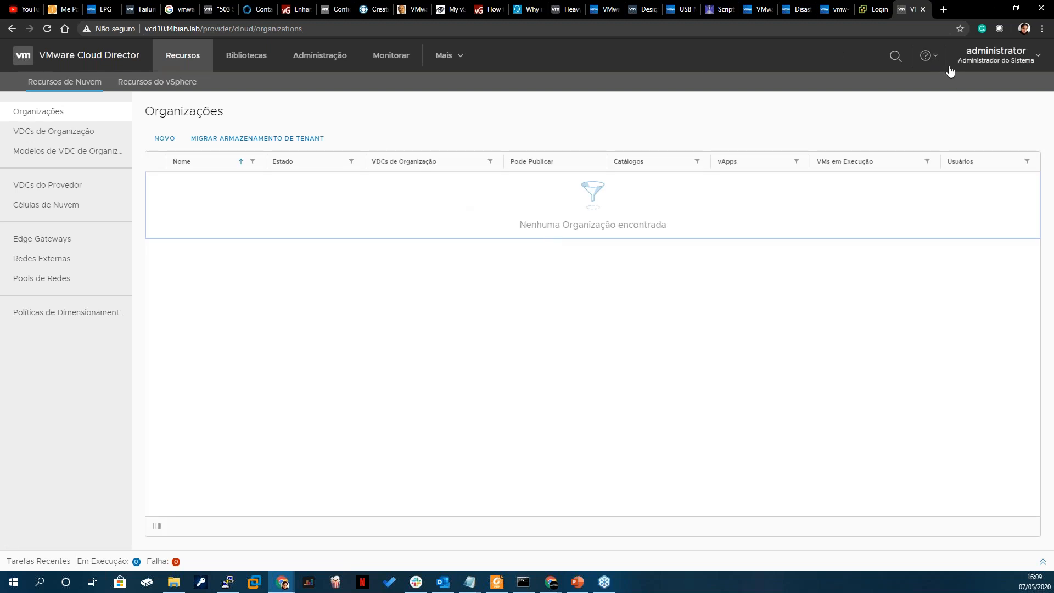
# - Display the product information for VMware Cloud Director and highlight its version number
pyautogui.click(927, 60)
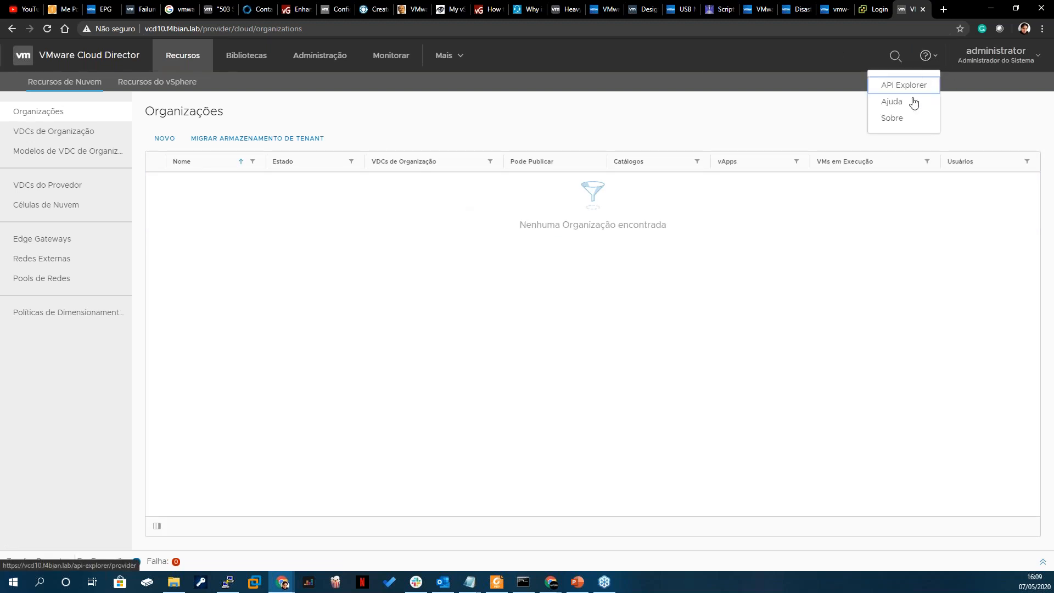
pyautogui.click(890, 119)
pyautogui.moveTo(514, 388); pyautogui.dragTo(535, 389)
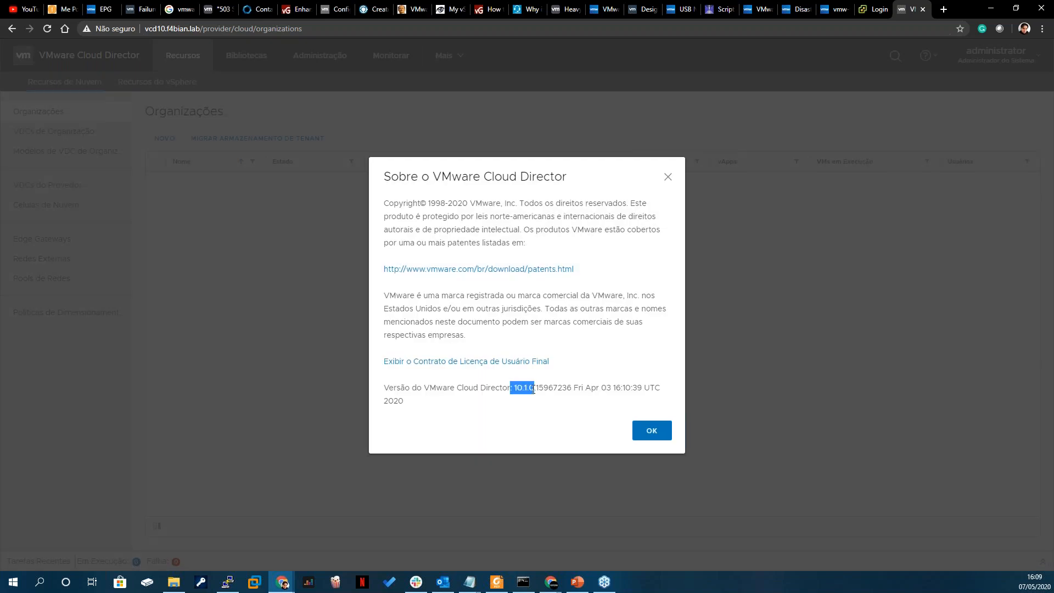
# - Close the product information, view the vSphere resources, and return to the cloud resources' organizations page
pyautogui.click(654, 433)
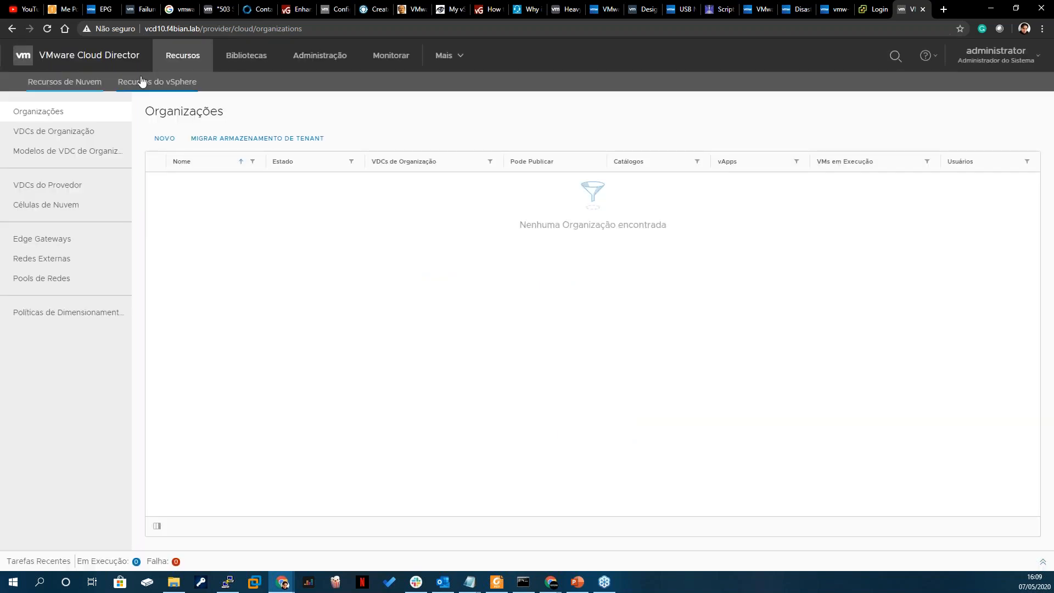
pyautogui.click(137, 82)
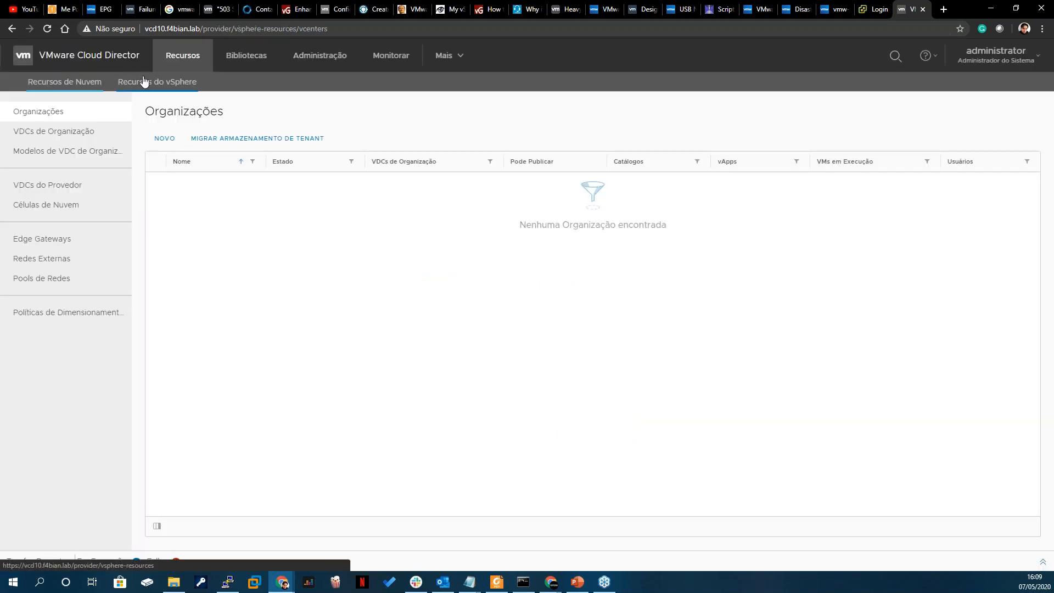
pyautogui.click(69, 81)
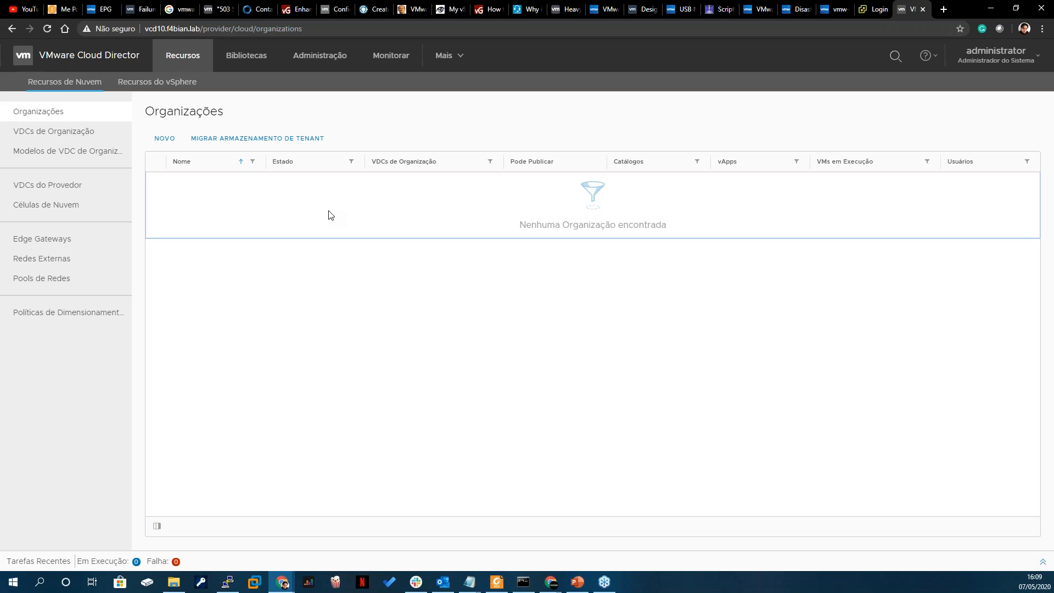
pyautogui.moveTo(213, 111); pyautogui.dragTo(136, 113)
pyautogui.click(178, 112)
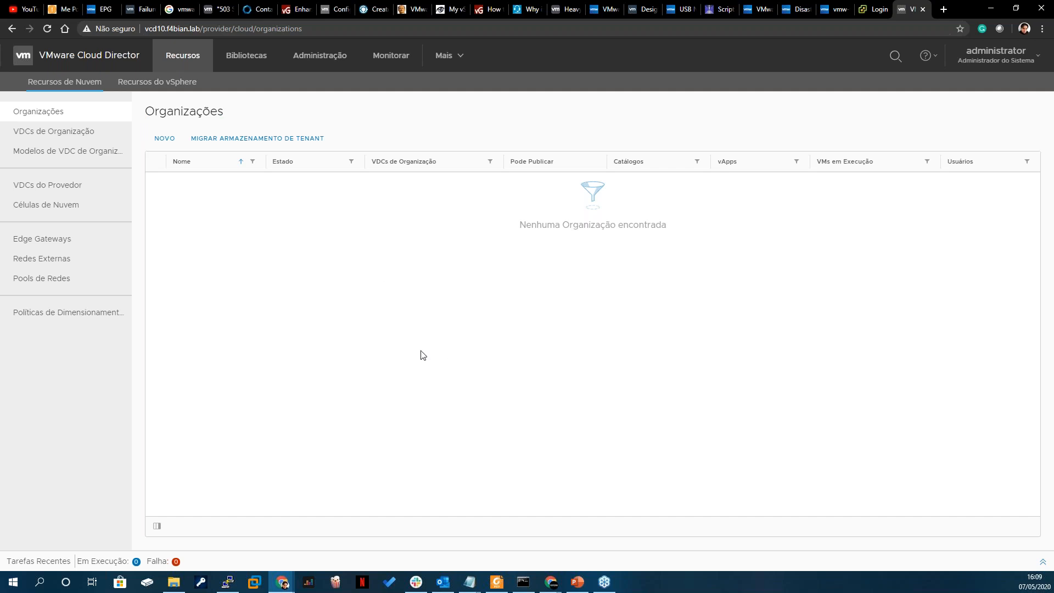
# - Compare with the lab's vCloud Director organizations page and Tenant App, and return to the Cloud Director 10 window
pyautogui.moveTo(551, 582)
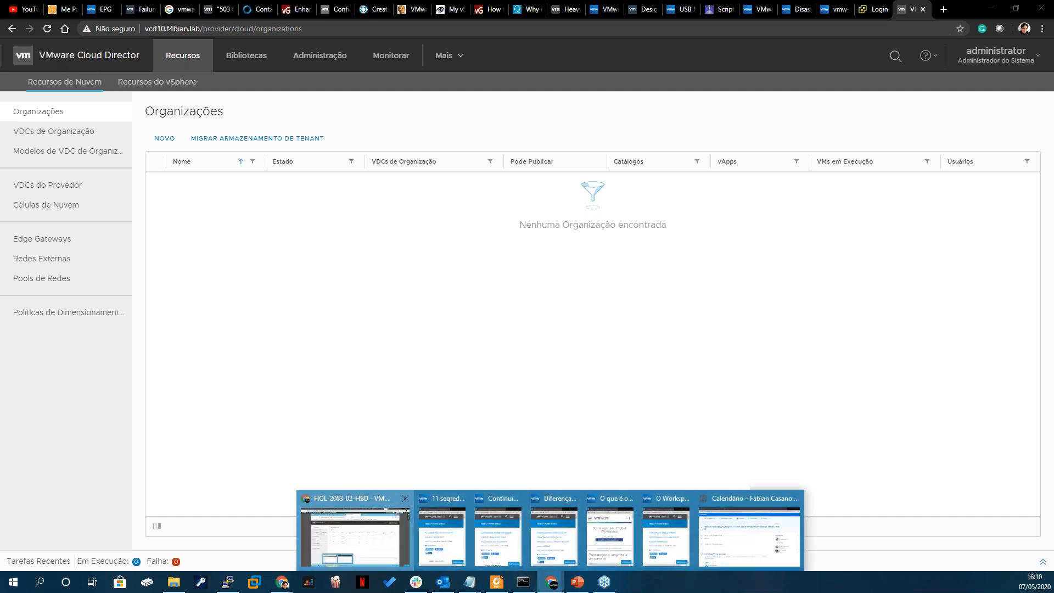
pyautogui.click(342, 497)
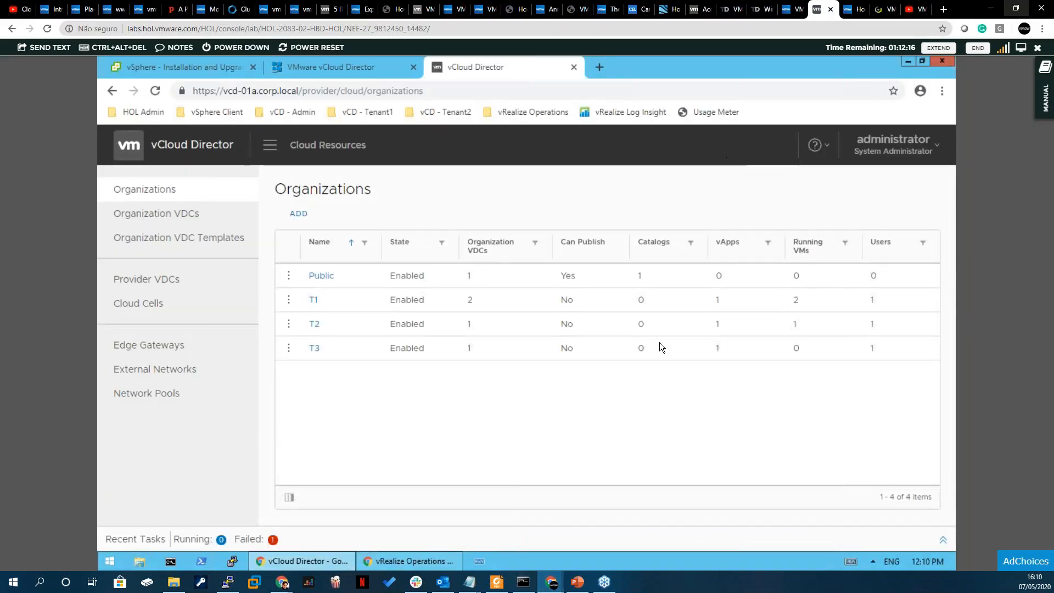
pyautogui.click(282, 582)
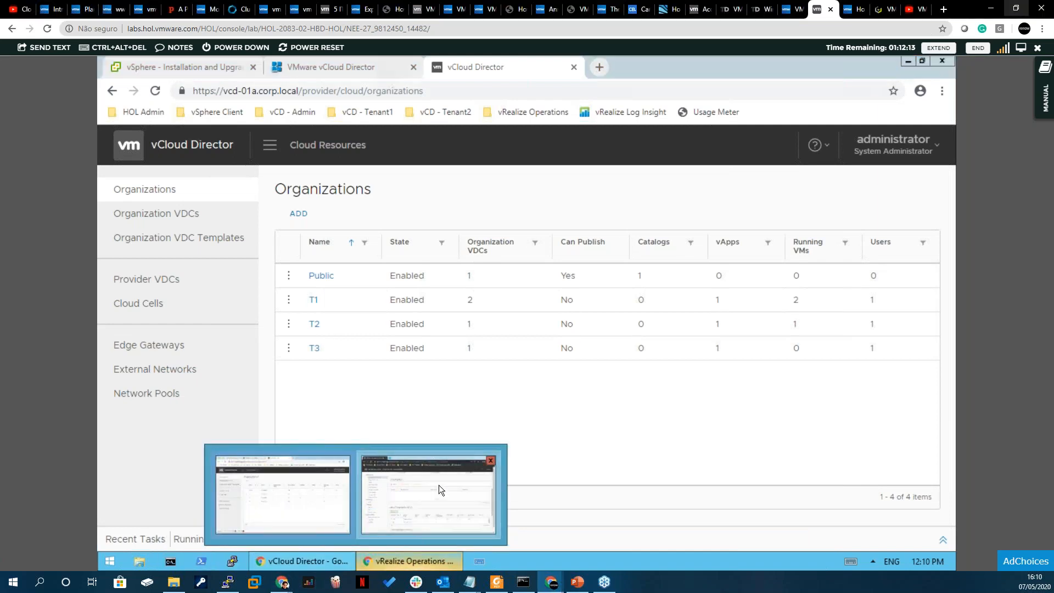
pyautogui.click(439, 486)
pyautogui.click(282, 582)
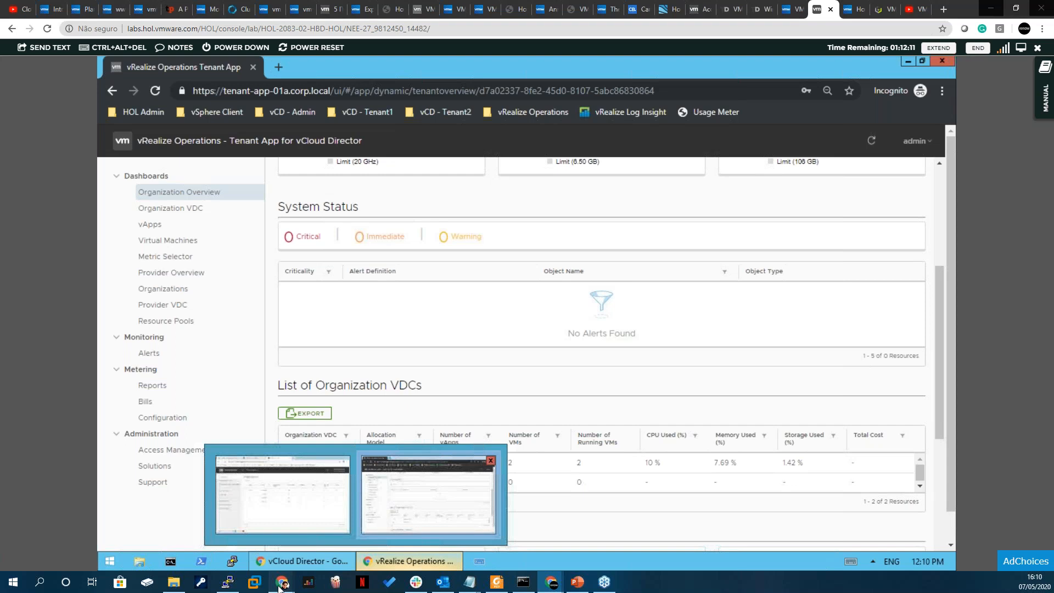
pyautogui.click(340, 533)
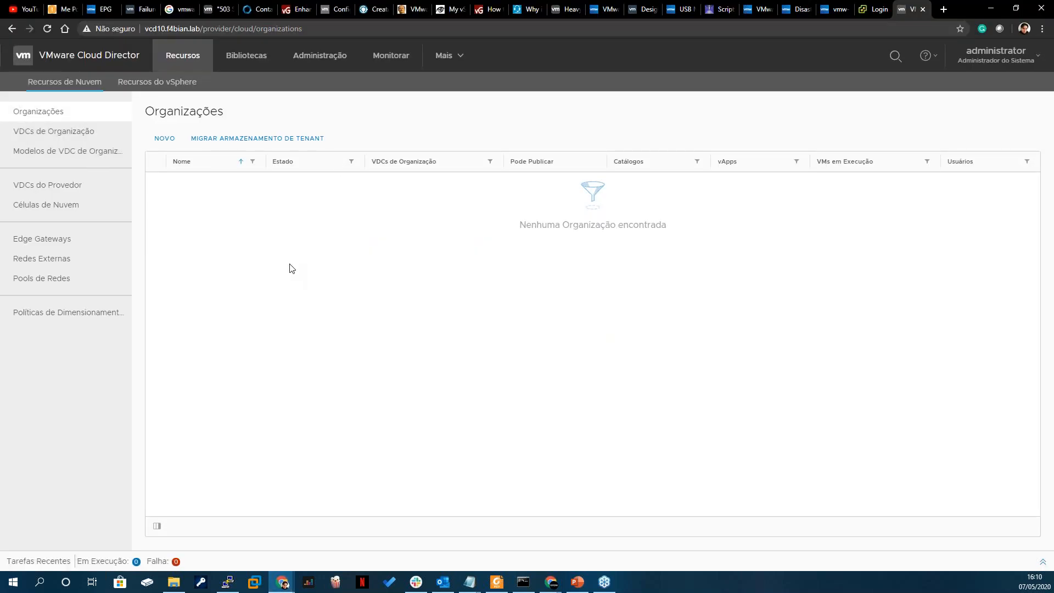
# - Switch to the PowerPoint presentation, show slide 20 and the closing "Obrigado!" slide full screen, and exit the slide show
pyautogui.click(577, 583)
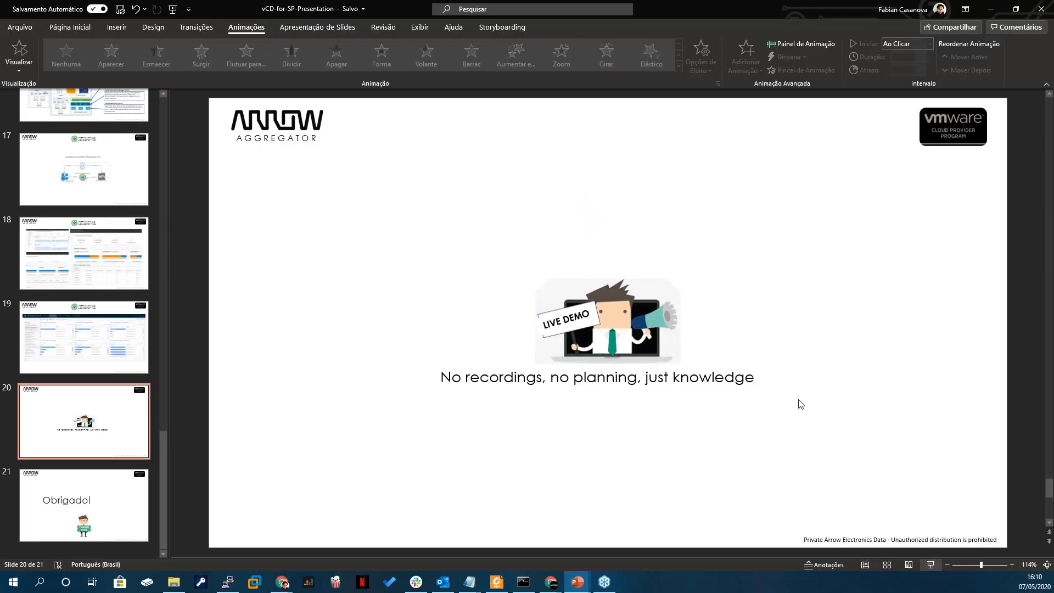
pyautogui.hotkey('shift', 'F5')
pyautogui.press('Right')
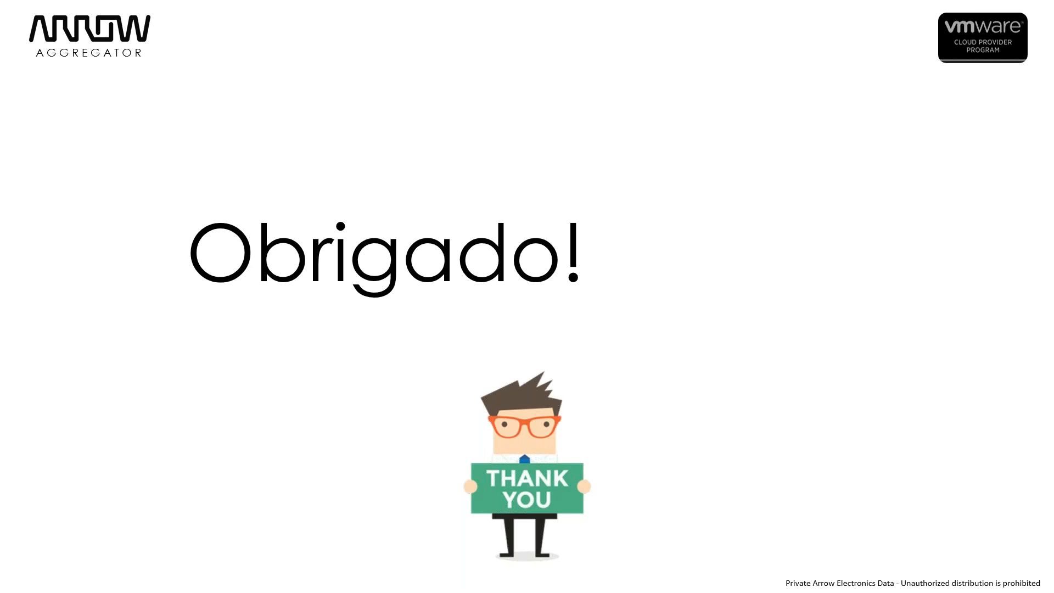
pyautogui.press('Escape')
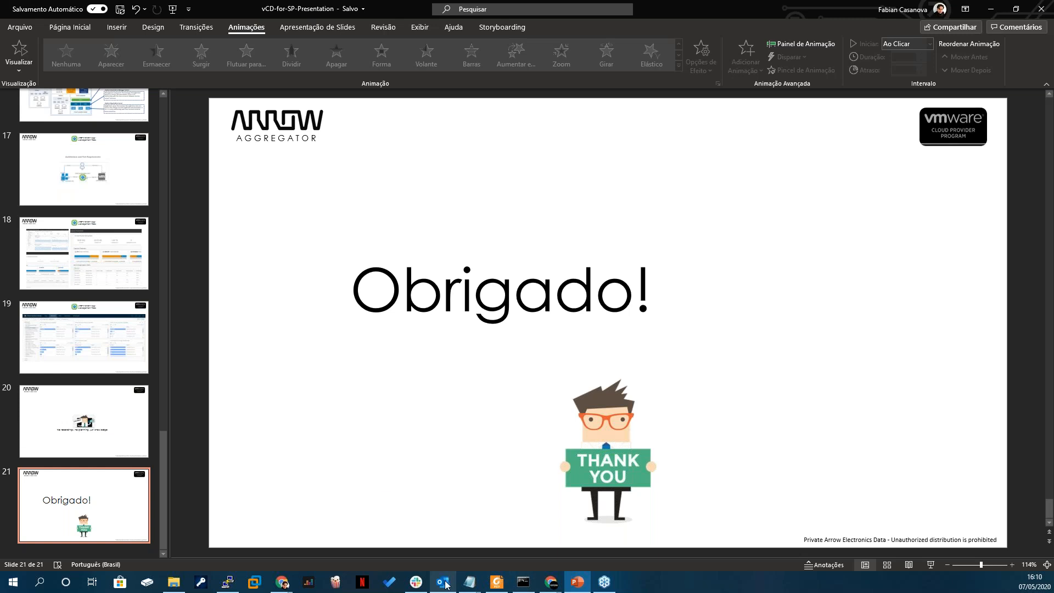
# - Switch to the Chrome window with the HOL-2083-02-HBD lab, end the lab session, and dismiss the survey
pyautogui.moveTo(551, 582)
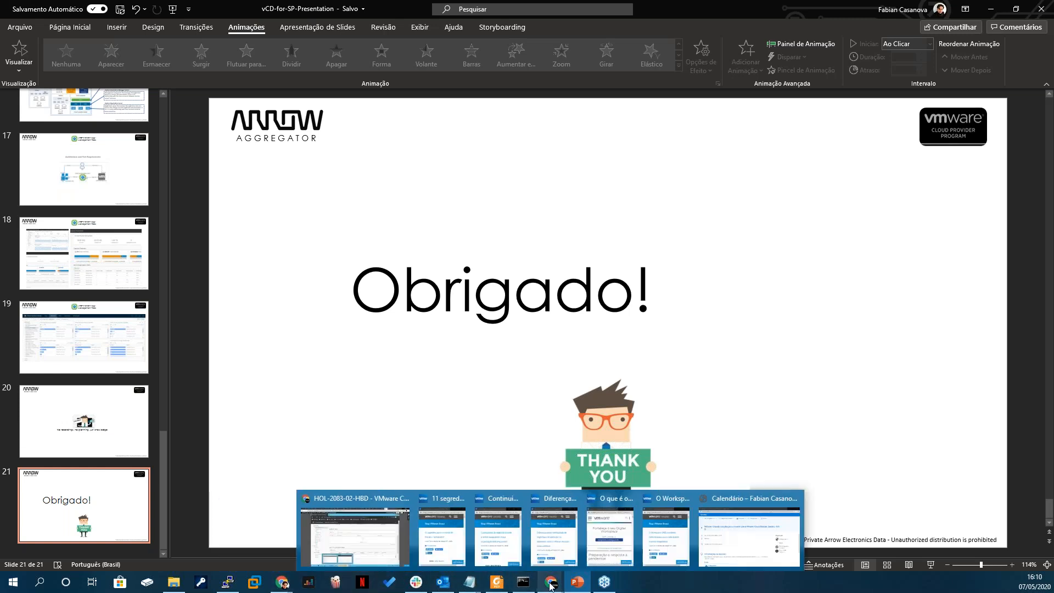
pyautogui.click(382, 536)
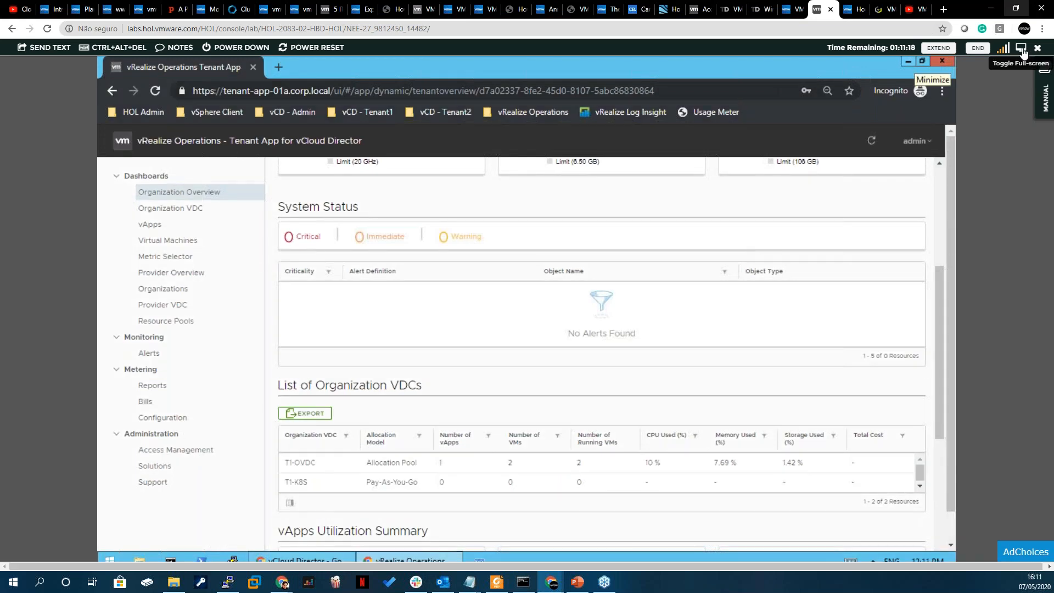
pyautogui.click(978, 48)
pyautogui.click(448, 331)
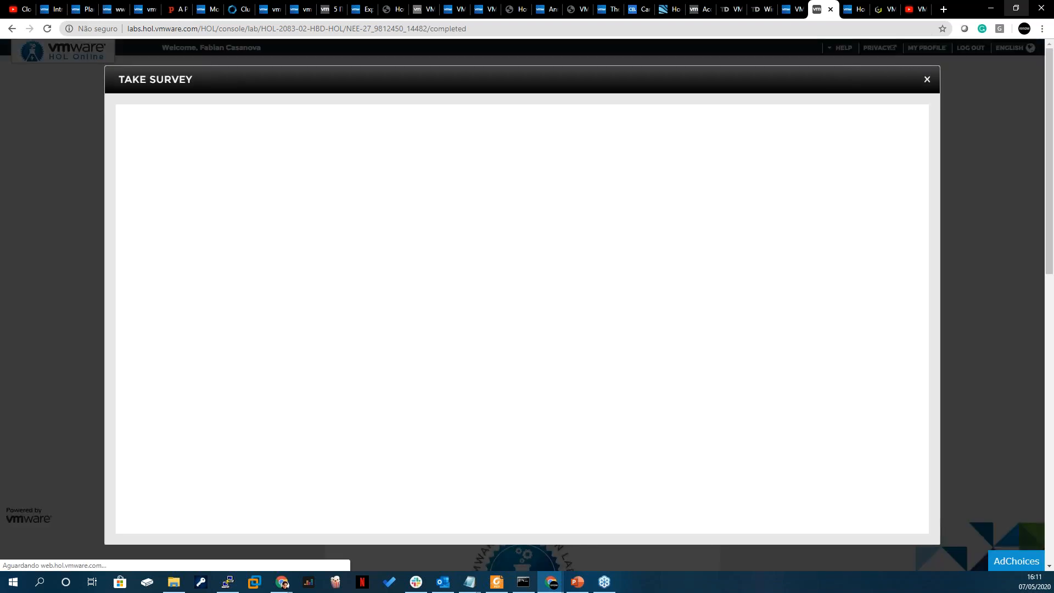
pyautogui.click(928, 79)
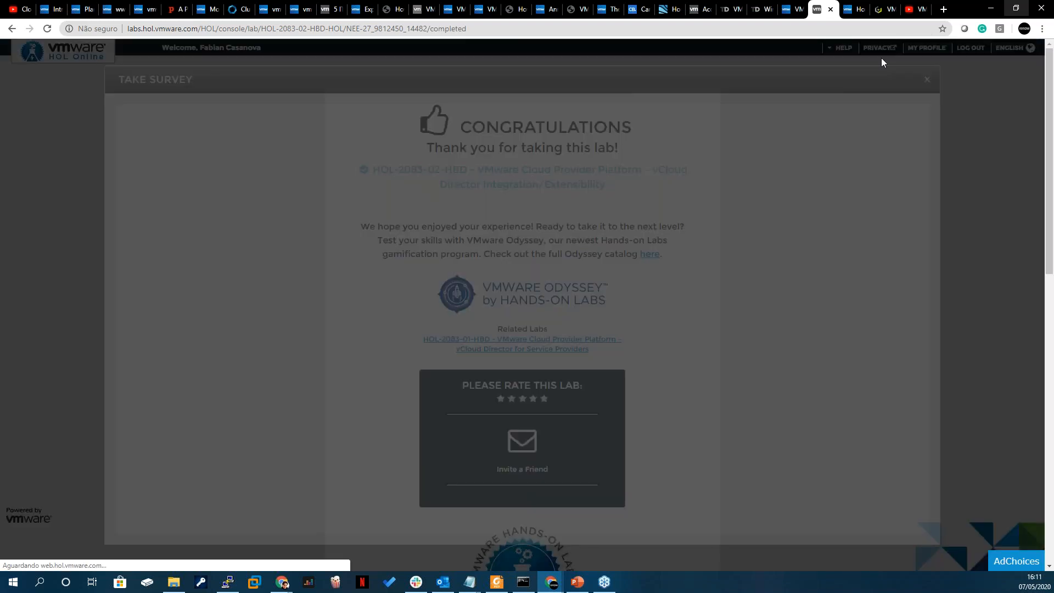
# - Browse the Hybrid Cloud lab catalog and highlight the titles of labs HOL-2082-02-HBD and HOL-2082-01-HBD
pyautogui.click(83, 62)
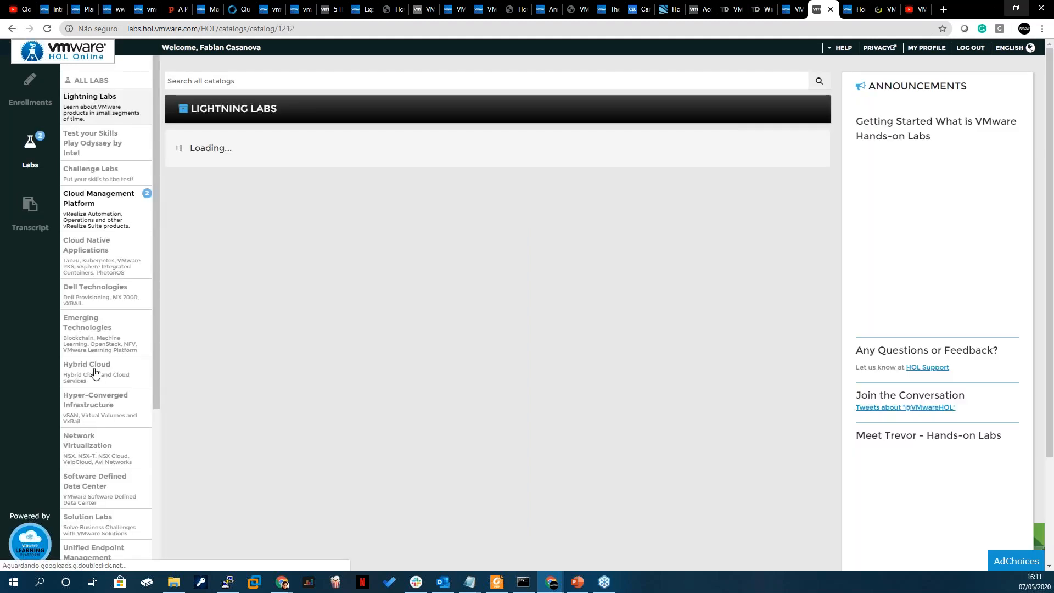
pyautogui.click(95, 373)
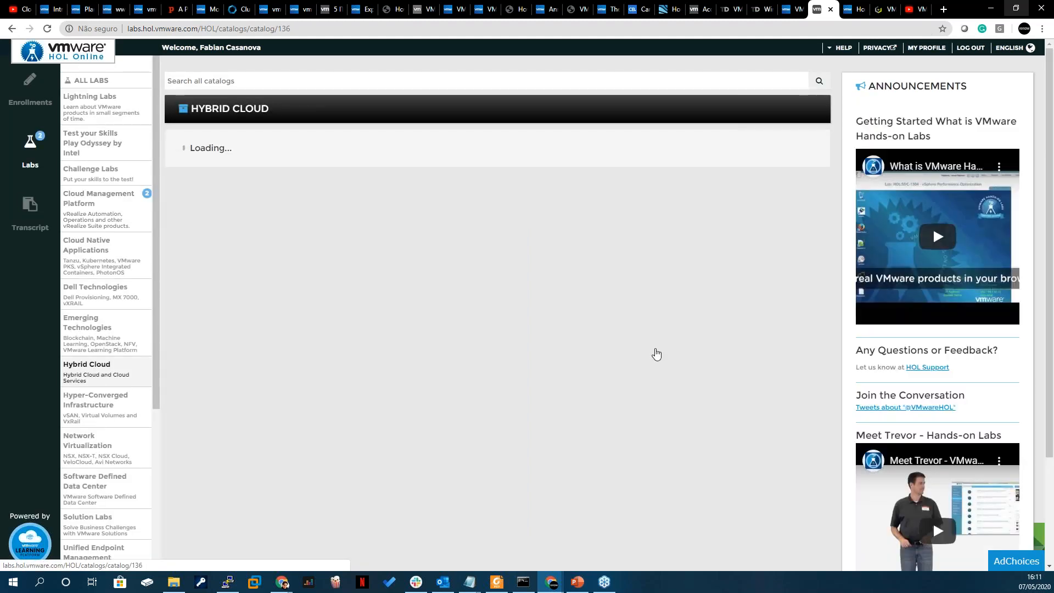
pyautogui.scroll(-5, 652, 301)
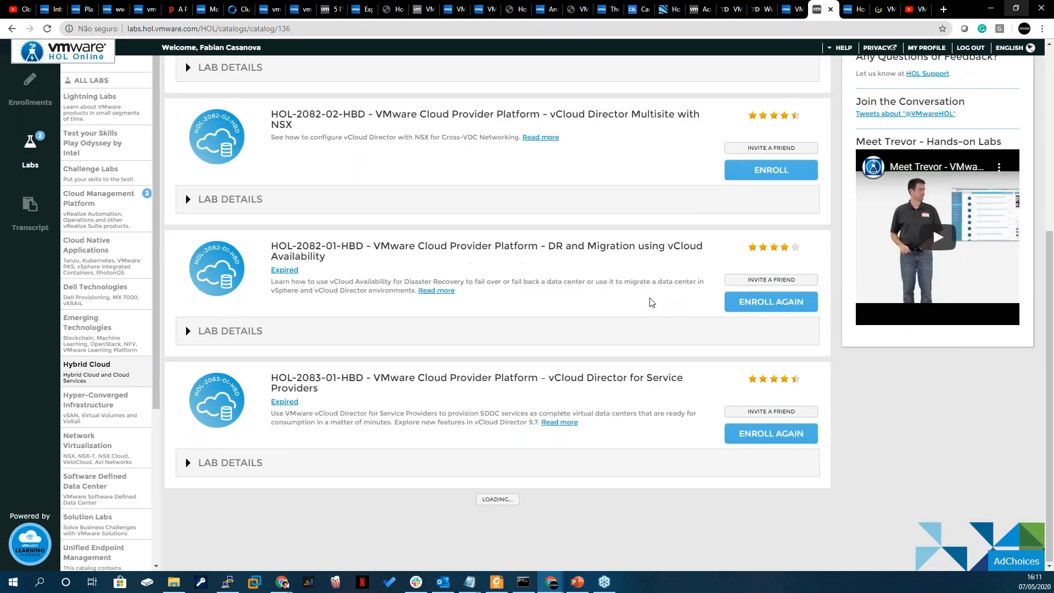
pyautogui.scroll(4, 507, 317)
pyautogui.moveTo(392, 334); pyautogui.dragTo(678, 336)
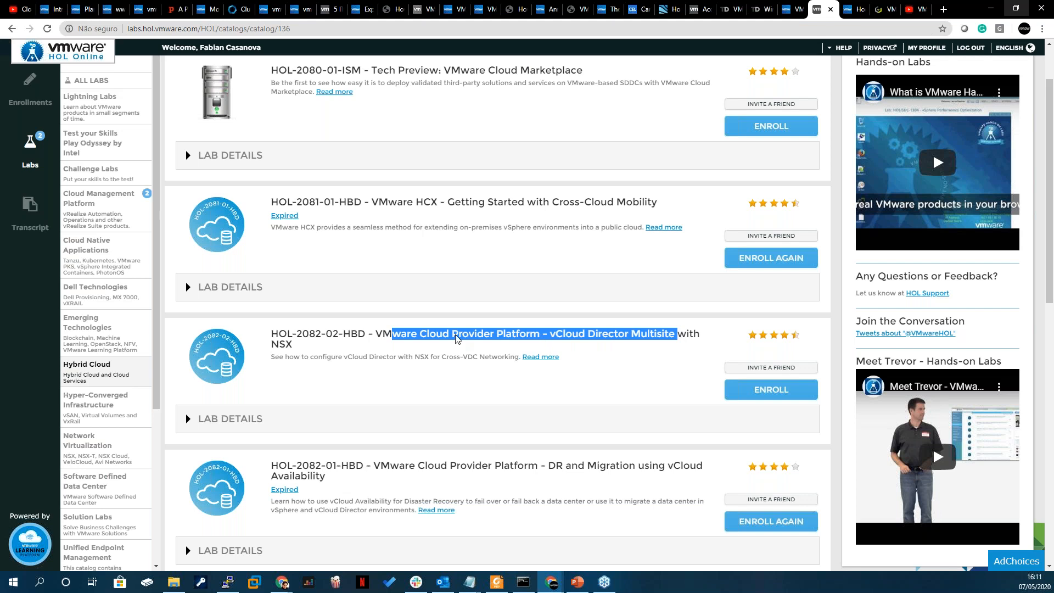
pyautogui.scroll(-3, 456, 339)
pyautogui.moveTo(461, 302); pyautogui.dragTo(646, 308)
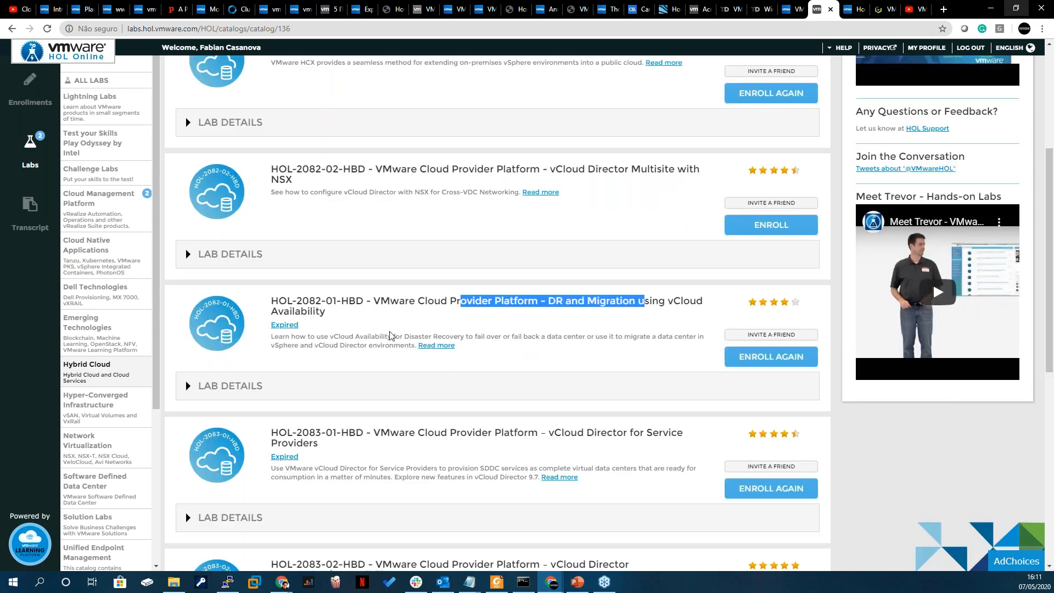
# - Expand the full description of lab HOL-2083-01-HBD to review its modules
pyautogui.scroll(-2, 459, 387)
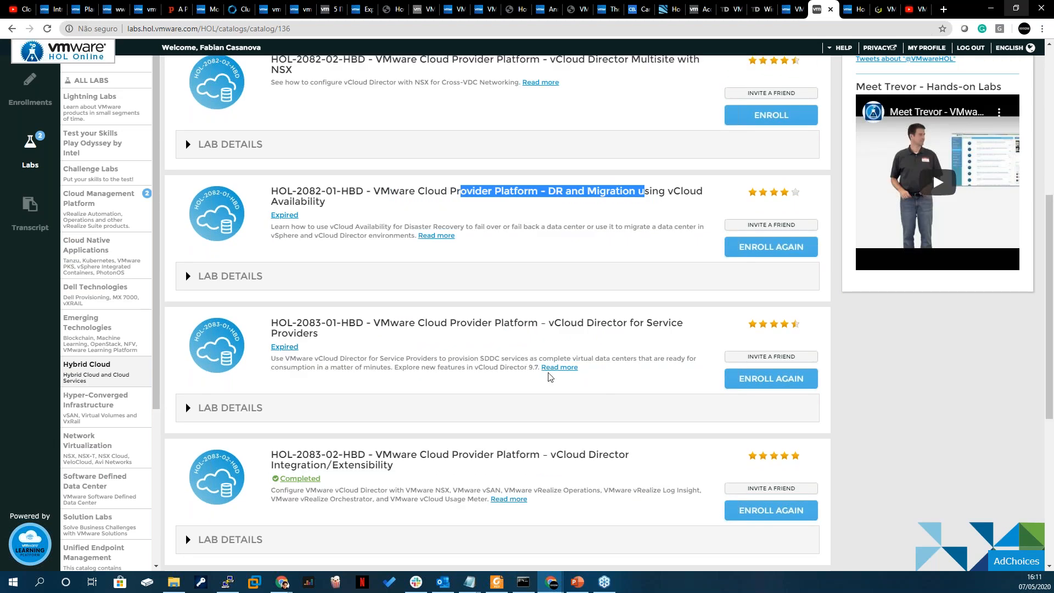
pyautogui.click(560, 372)
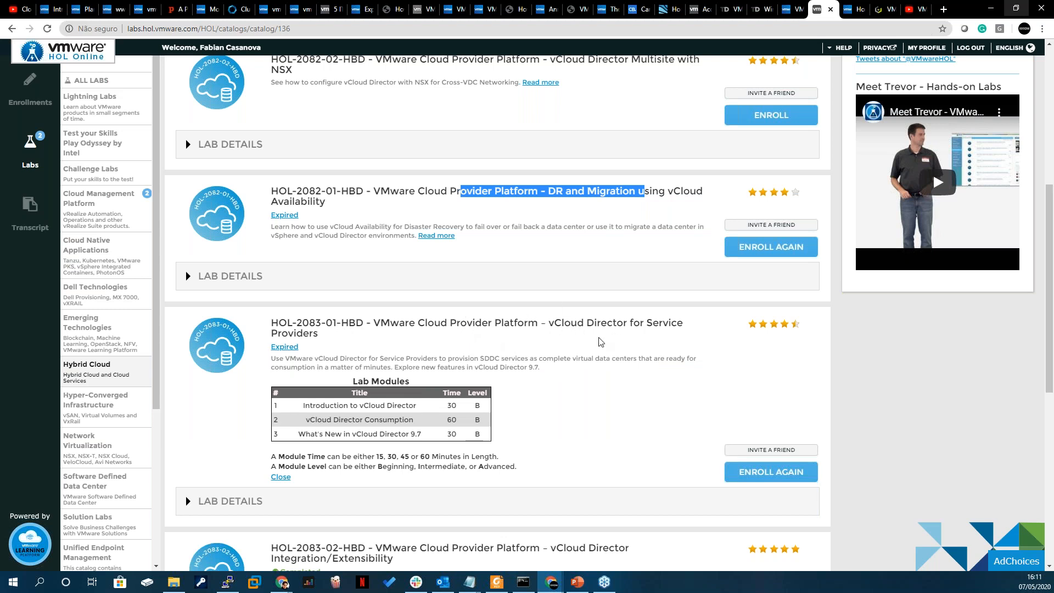
pyautogui.scroll(-5, 599, 342)
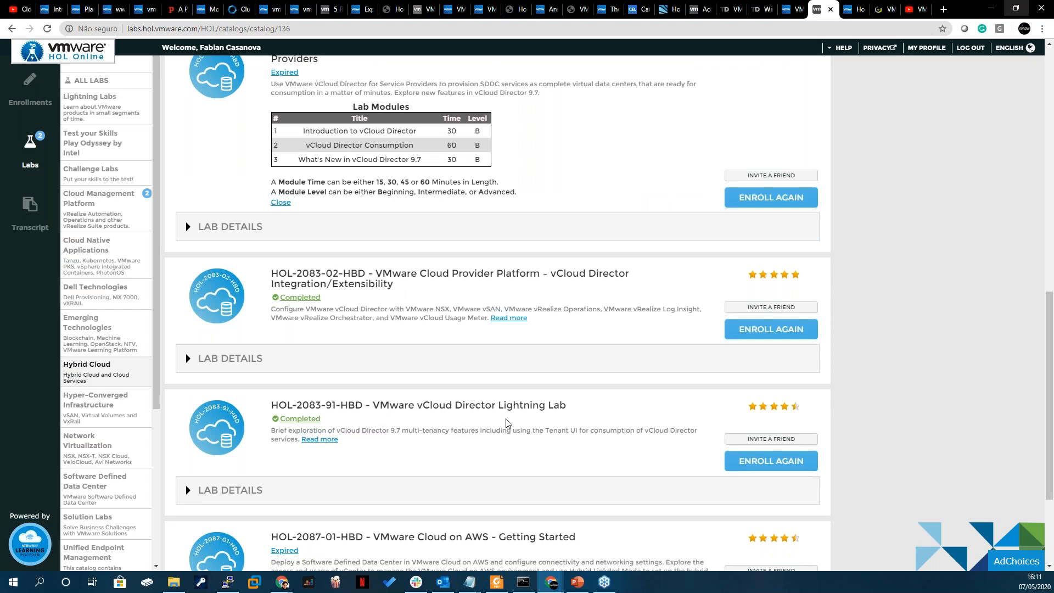
# - Highlight the vCloud Director Lightning Lab's title and code, and the code of the Integration/Extensibility lab
pyautogui.scroll(-1, 506, 423)
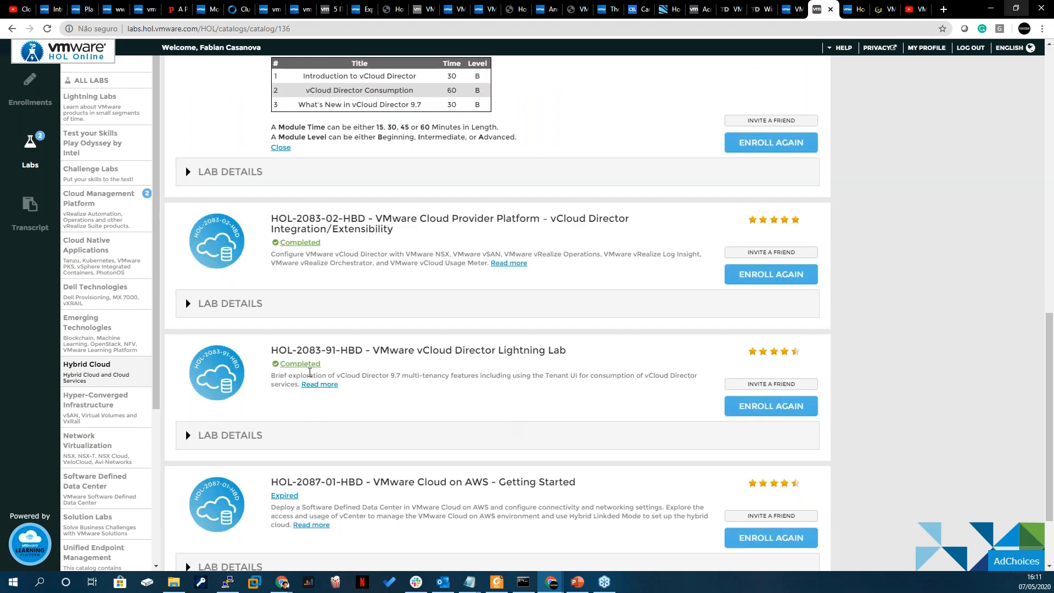
pyautogui.moveTo(430, 351); pyautogui.dragTo(561, 351)
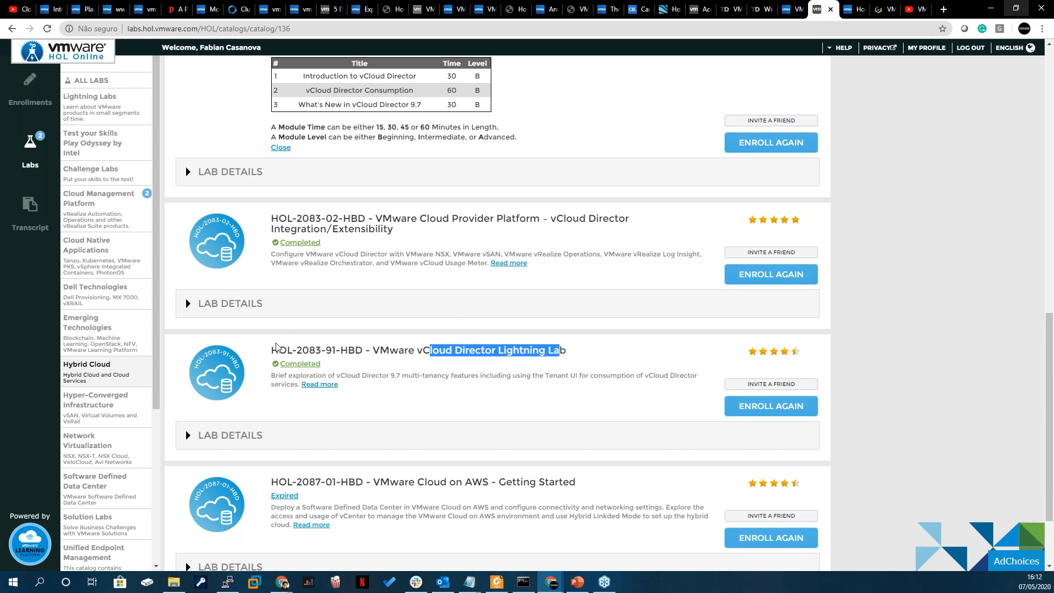
pyautogui.moveTo(270, 351); pyautogui.dragTo(349, 356)
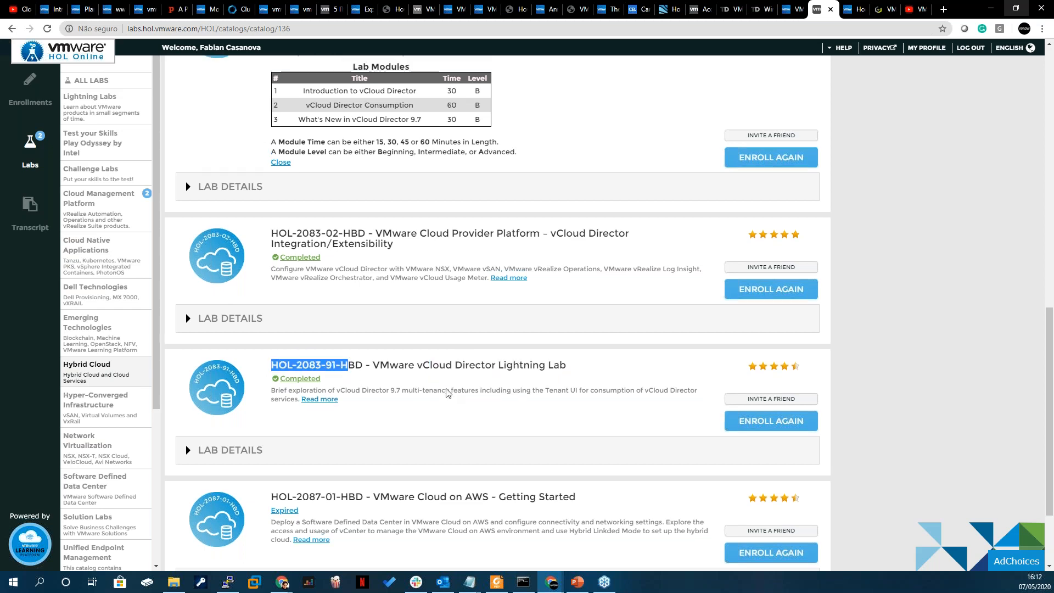
pyautogui.scroll(2, 447, 393)
pyautogui.moveTo(279, 329); pyautogui.dragTo(344, 329)
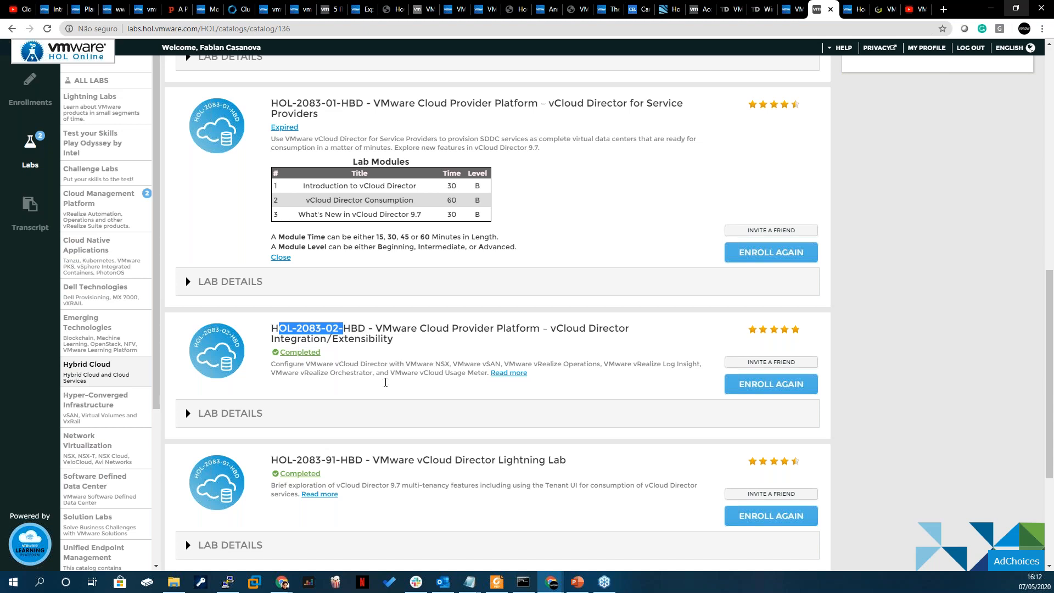
pyautogui.click(373, 331)
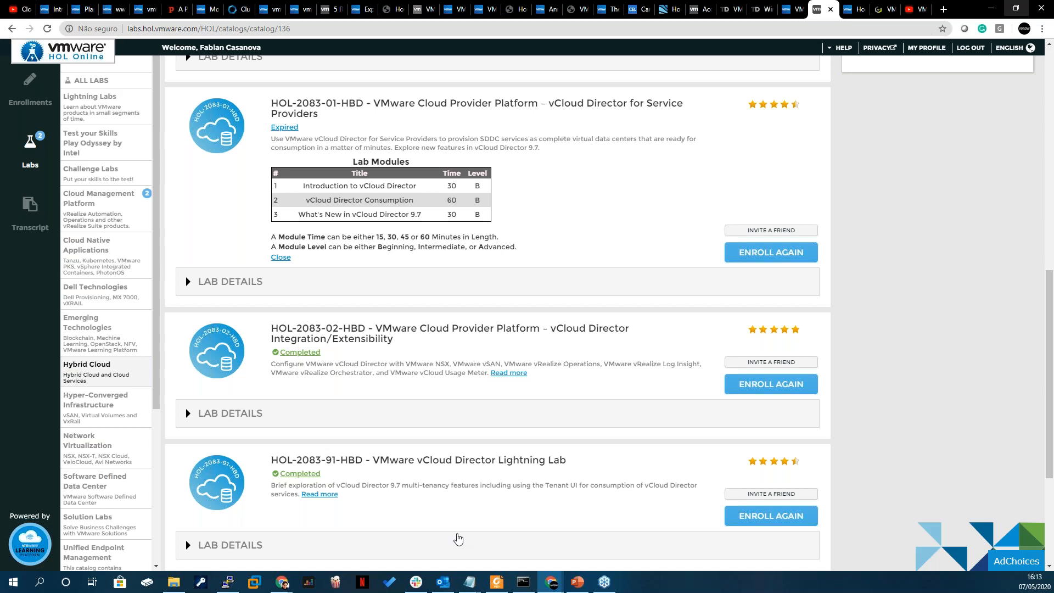
# - Switch back to PowerPoint and present the closing "Obrigado!" slide full screen
pyautogui.click(577, 582)
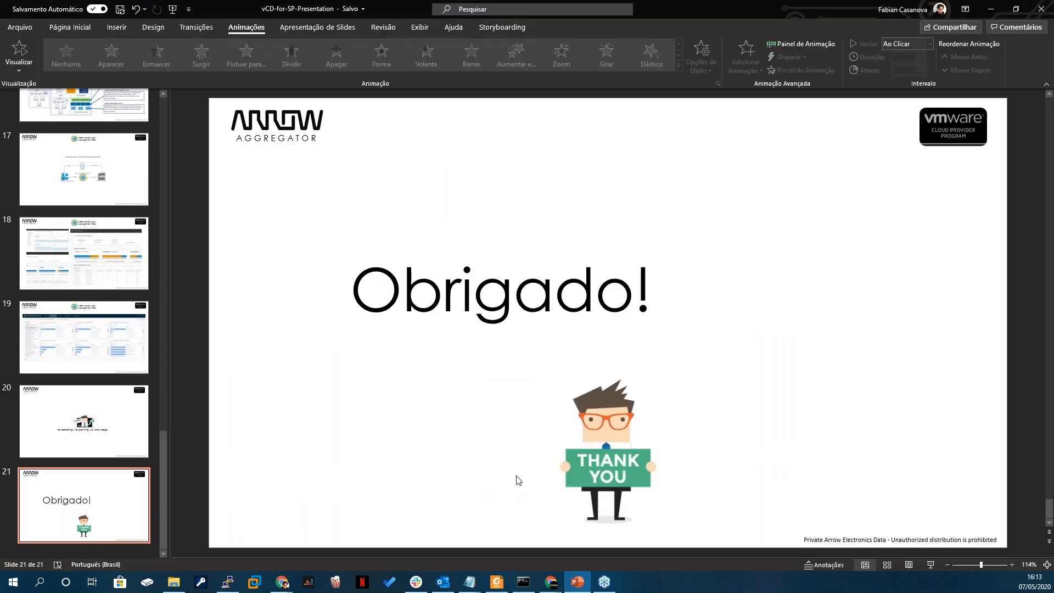
pyautogui.click(932, 565)
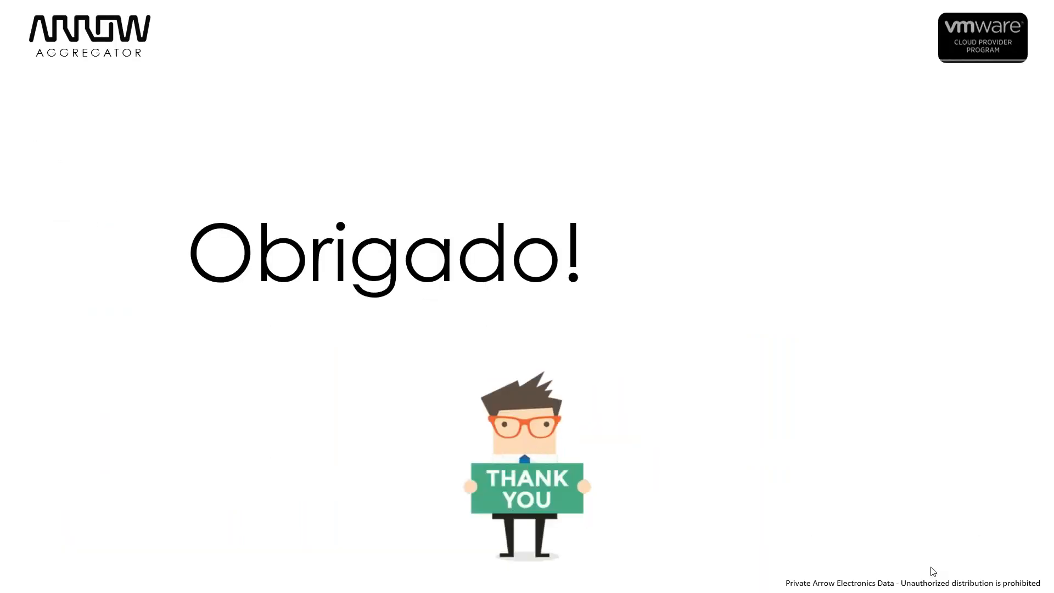